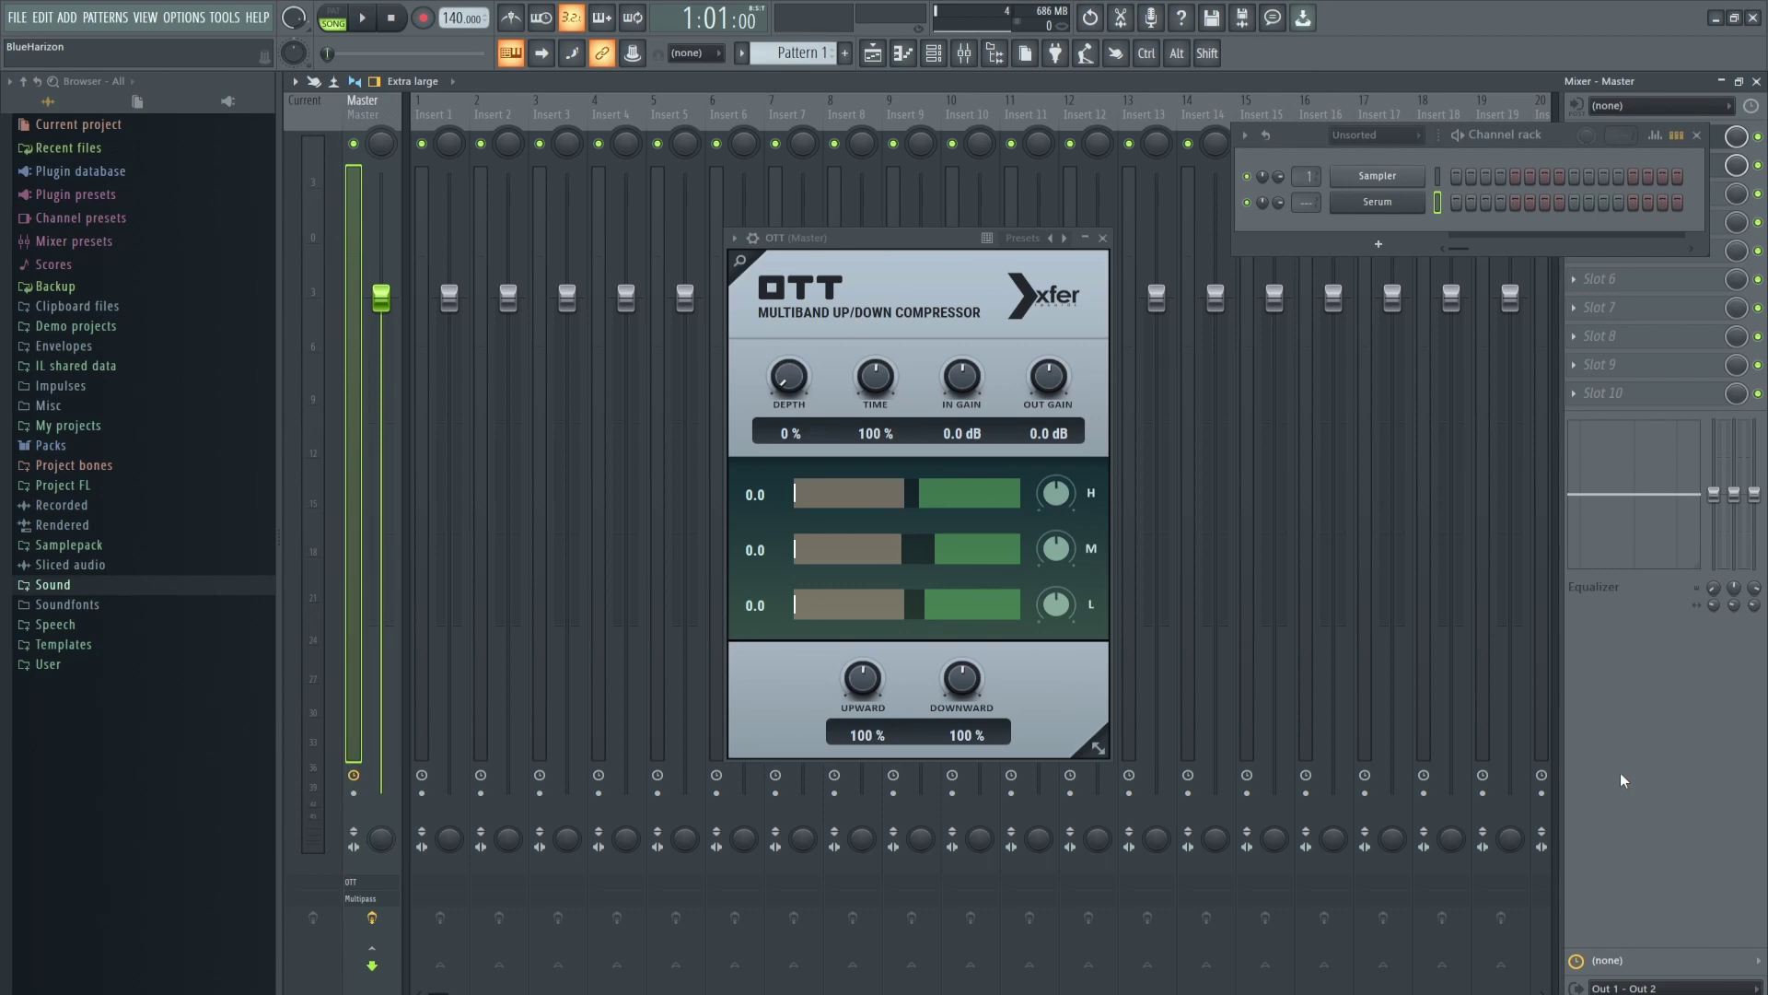
- Open Serum's effects section, turn on Multiband for its compressor, and close the synth window
click(1386, 203)
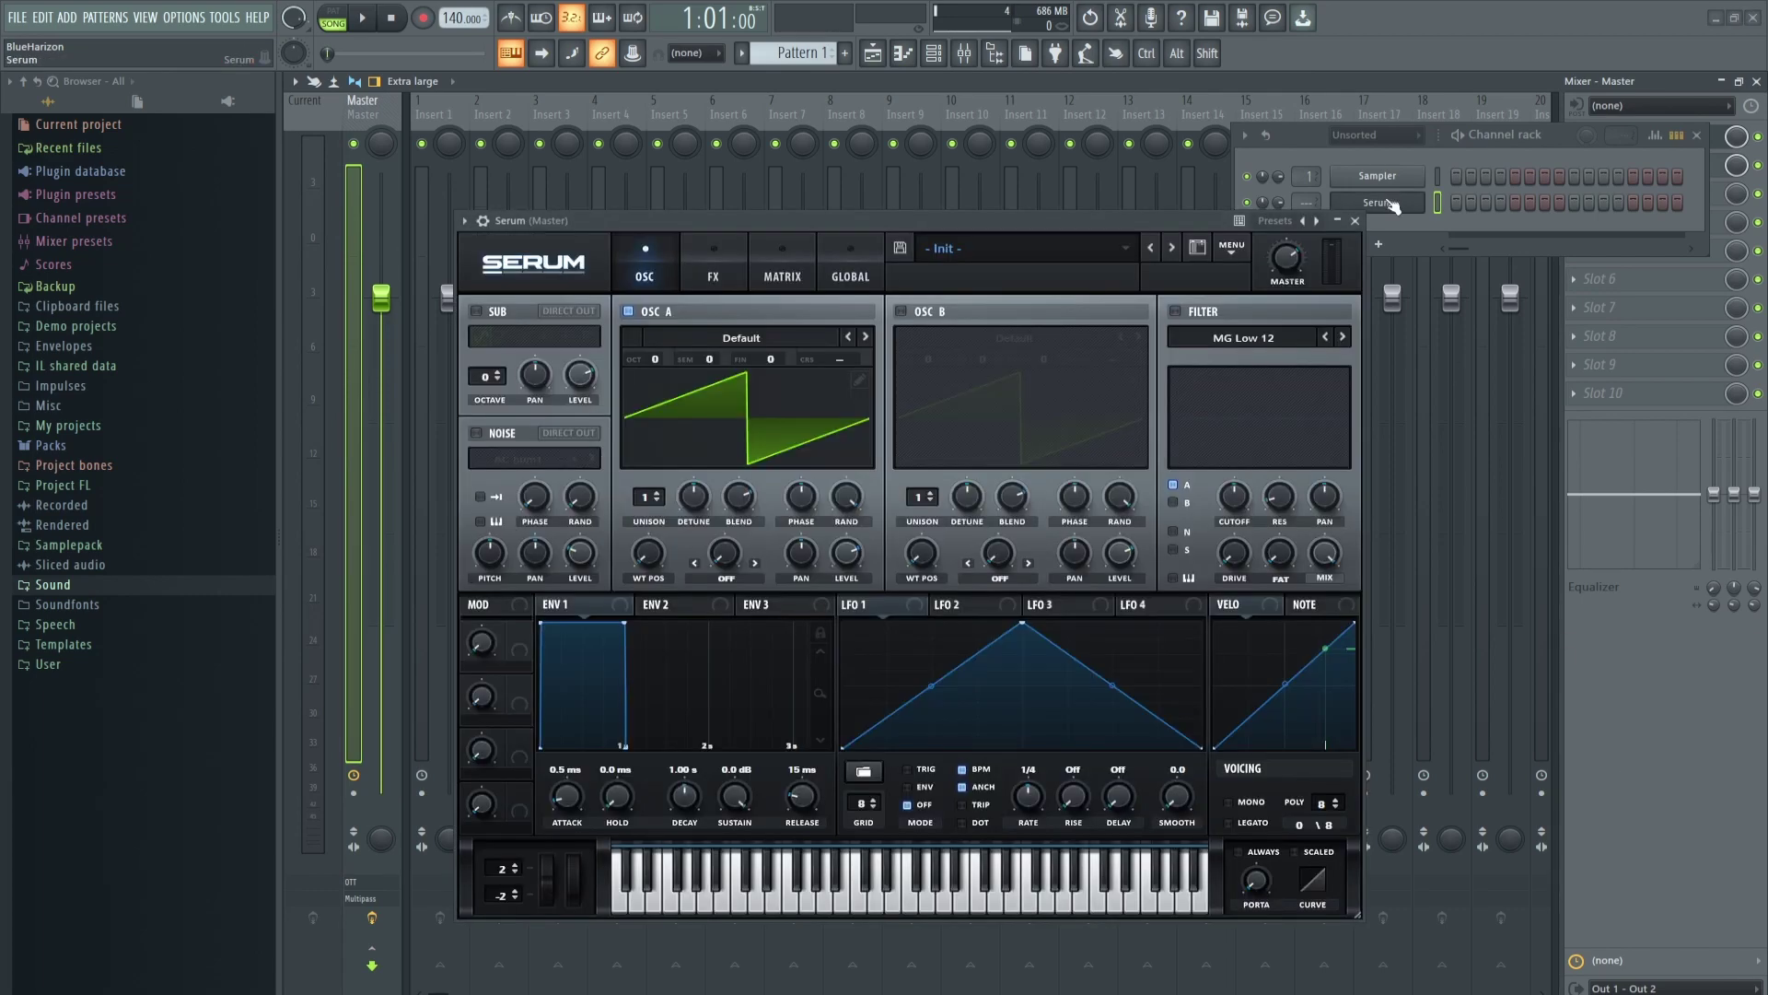
click(688, 277)
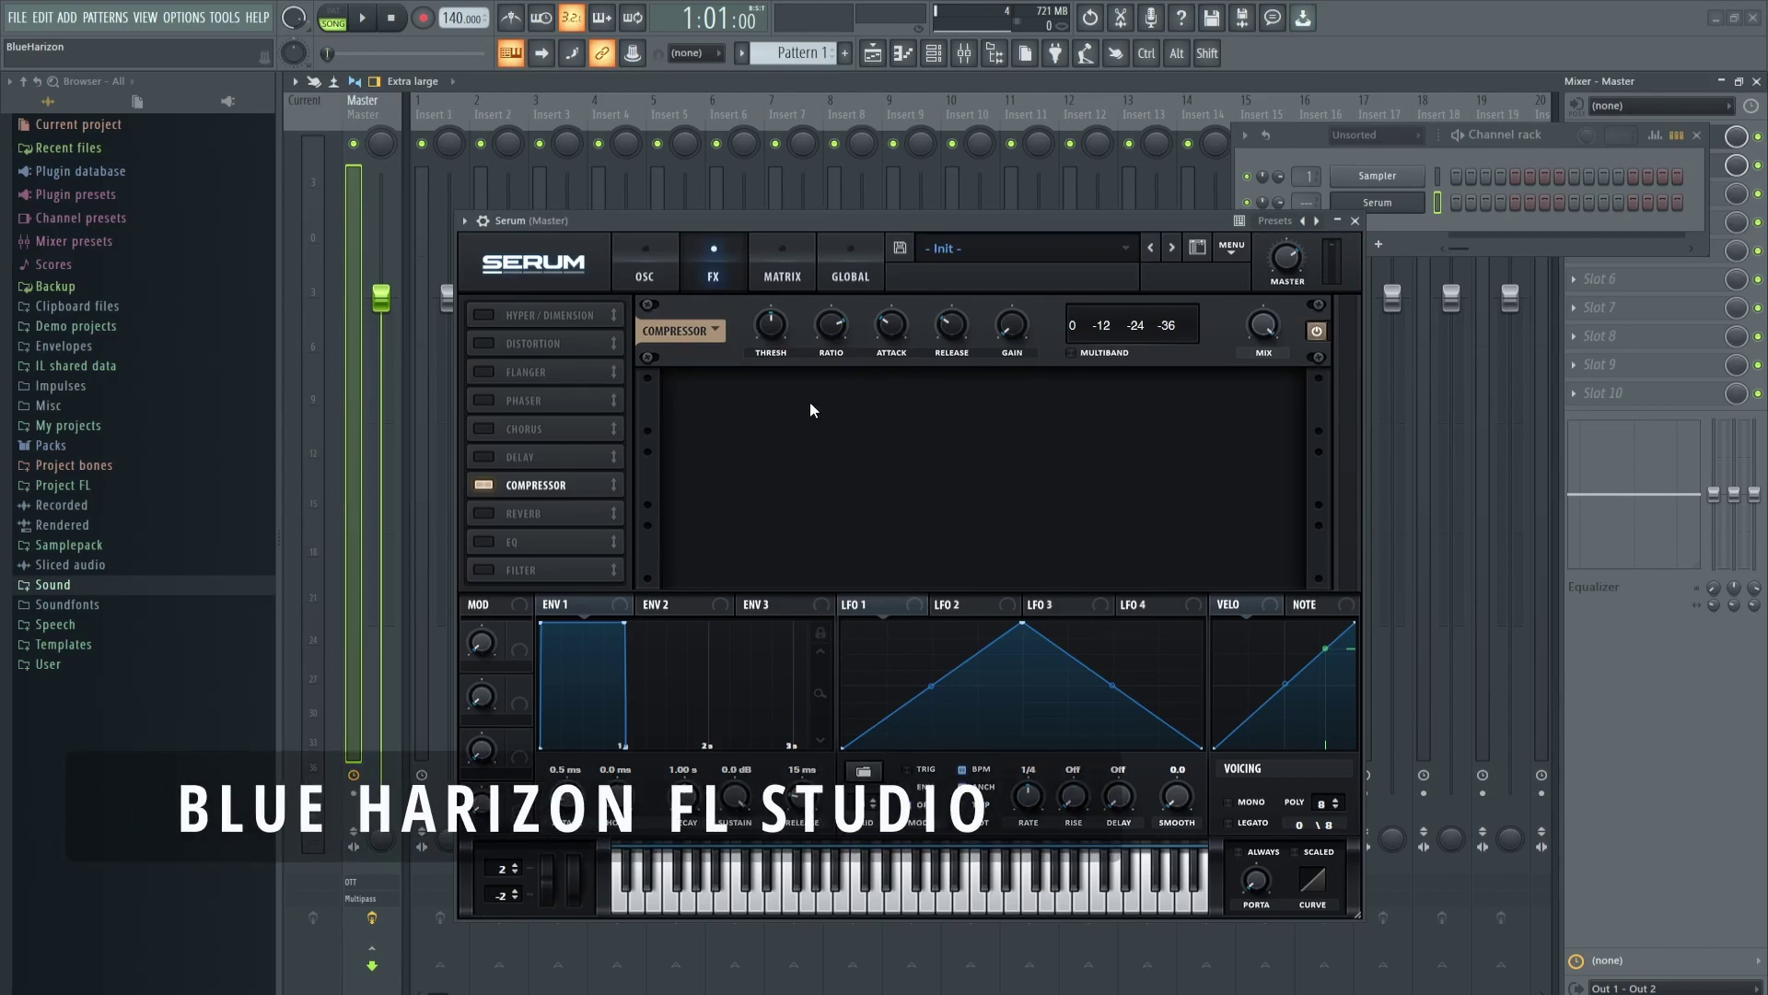
click(1070, 354)
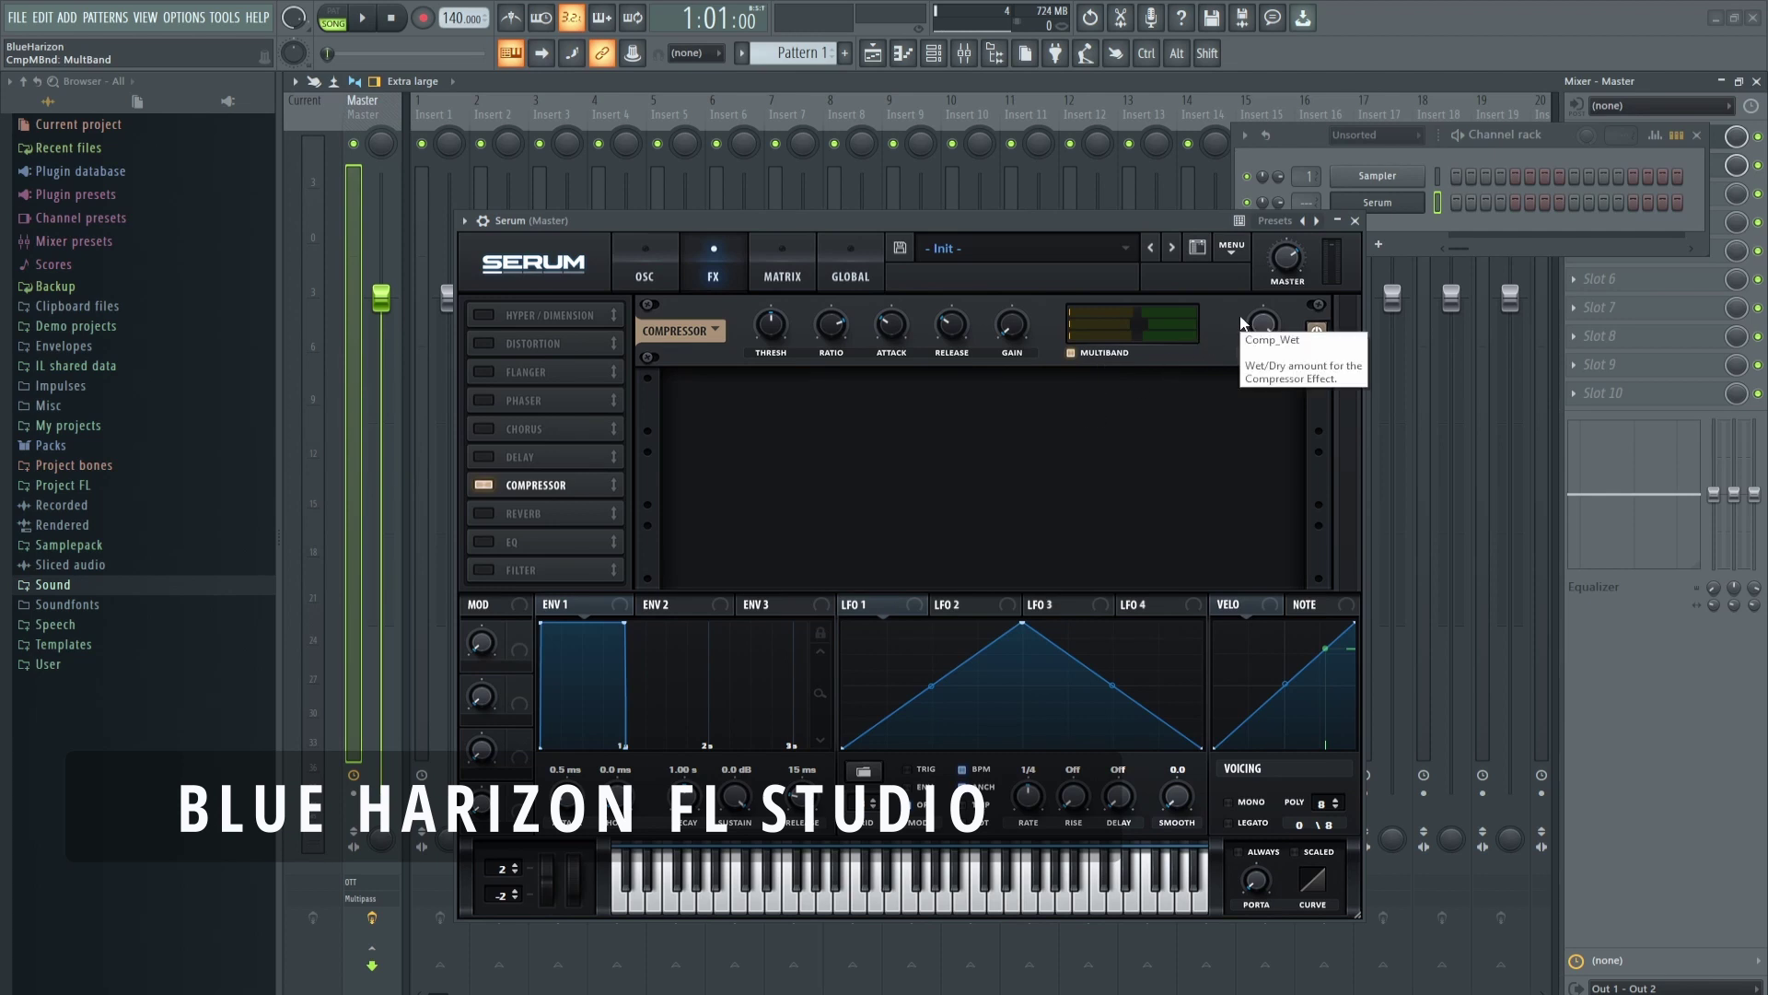
click(1355, 222)
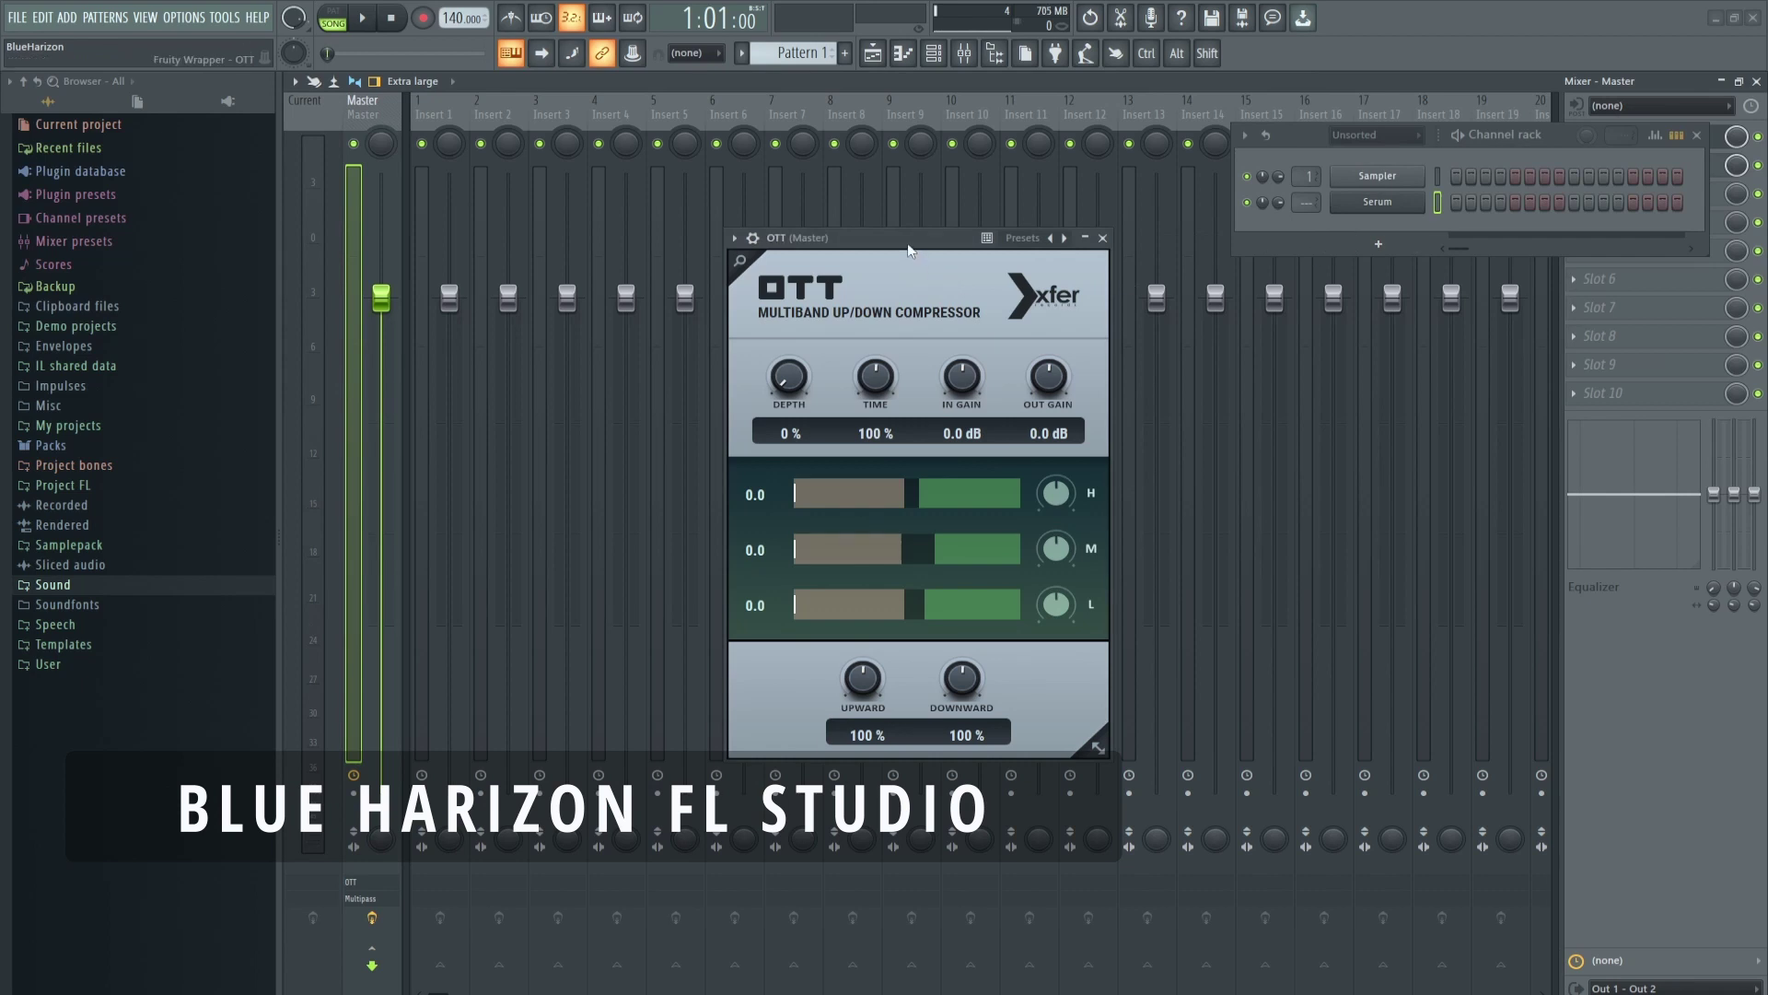
- Delete the Serum channel from the Channel rack and reposition the OTT window
drag(908, 239, 875, 257)
right_click(1362, 202)
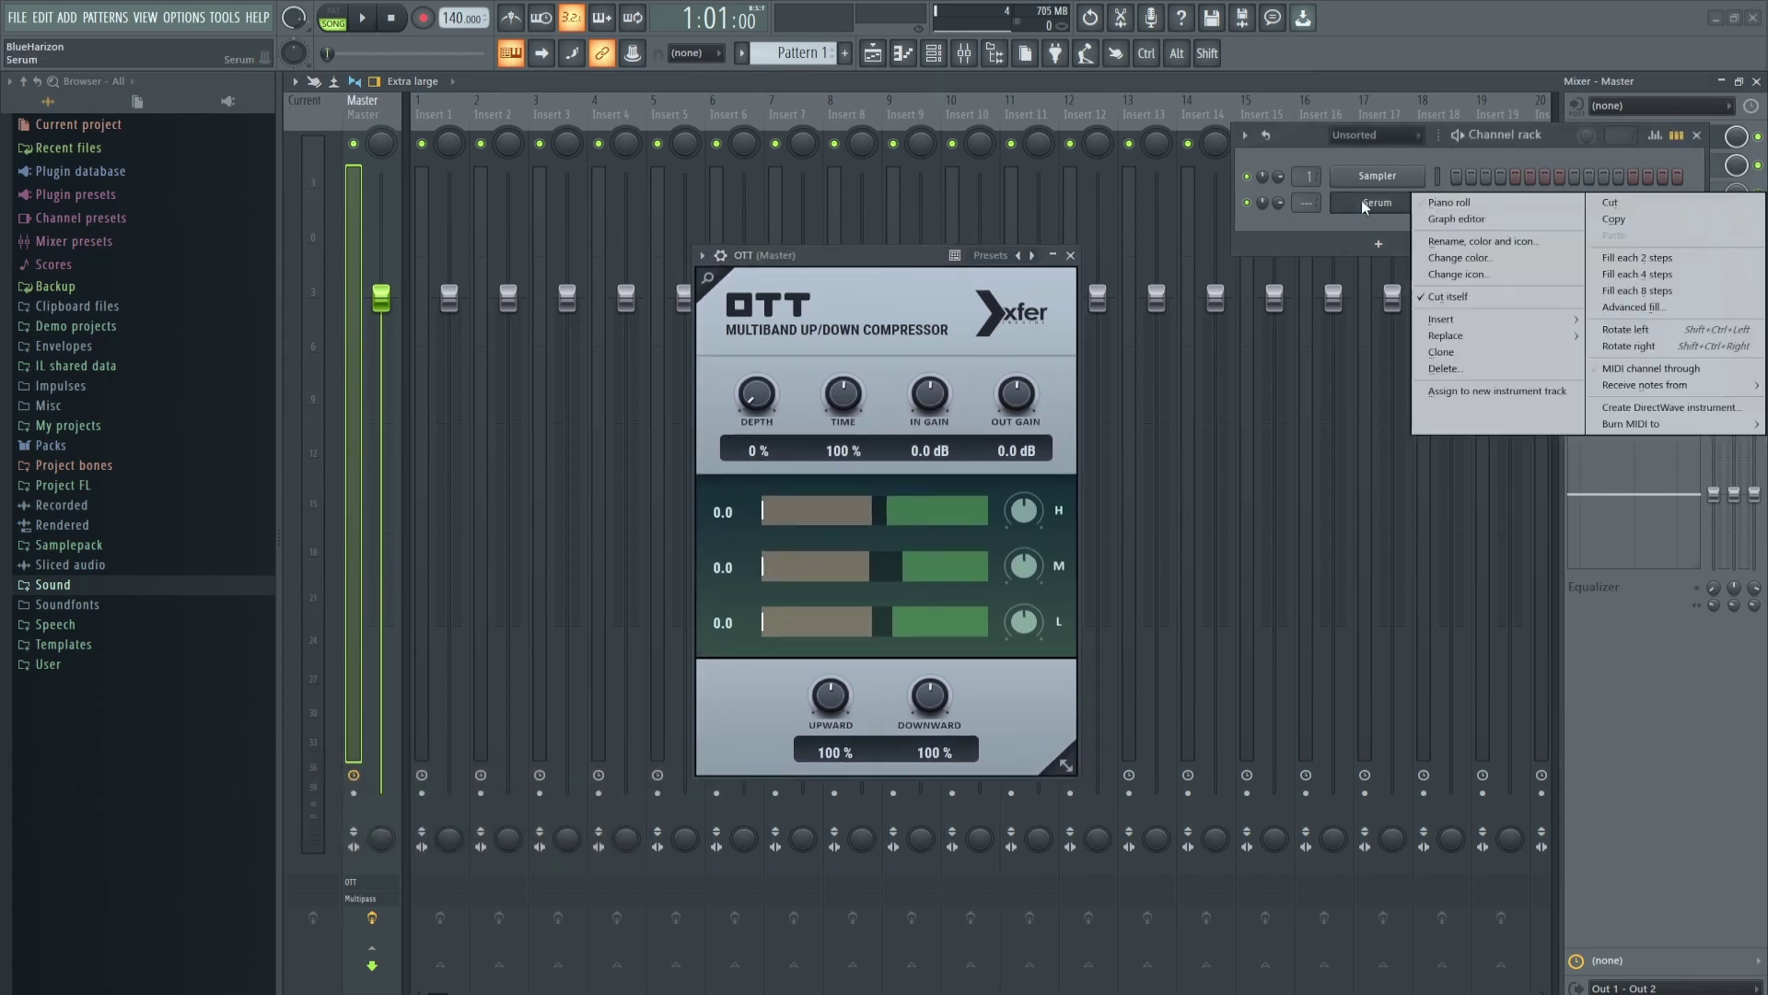
click(1428, 361)
drag(898, 258, 910, 262)
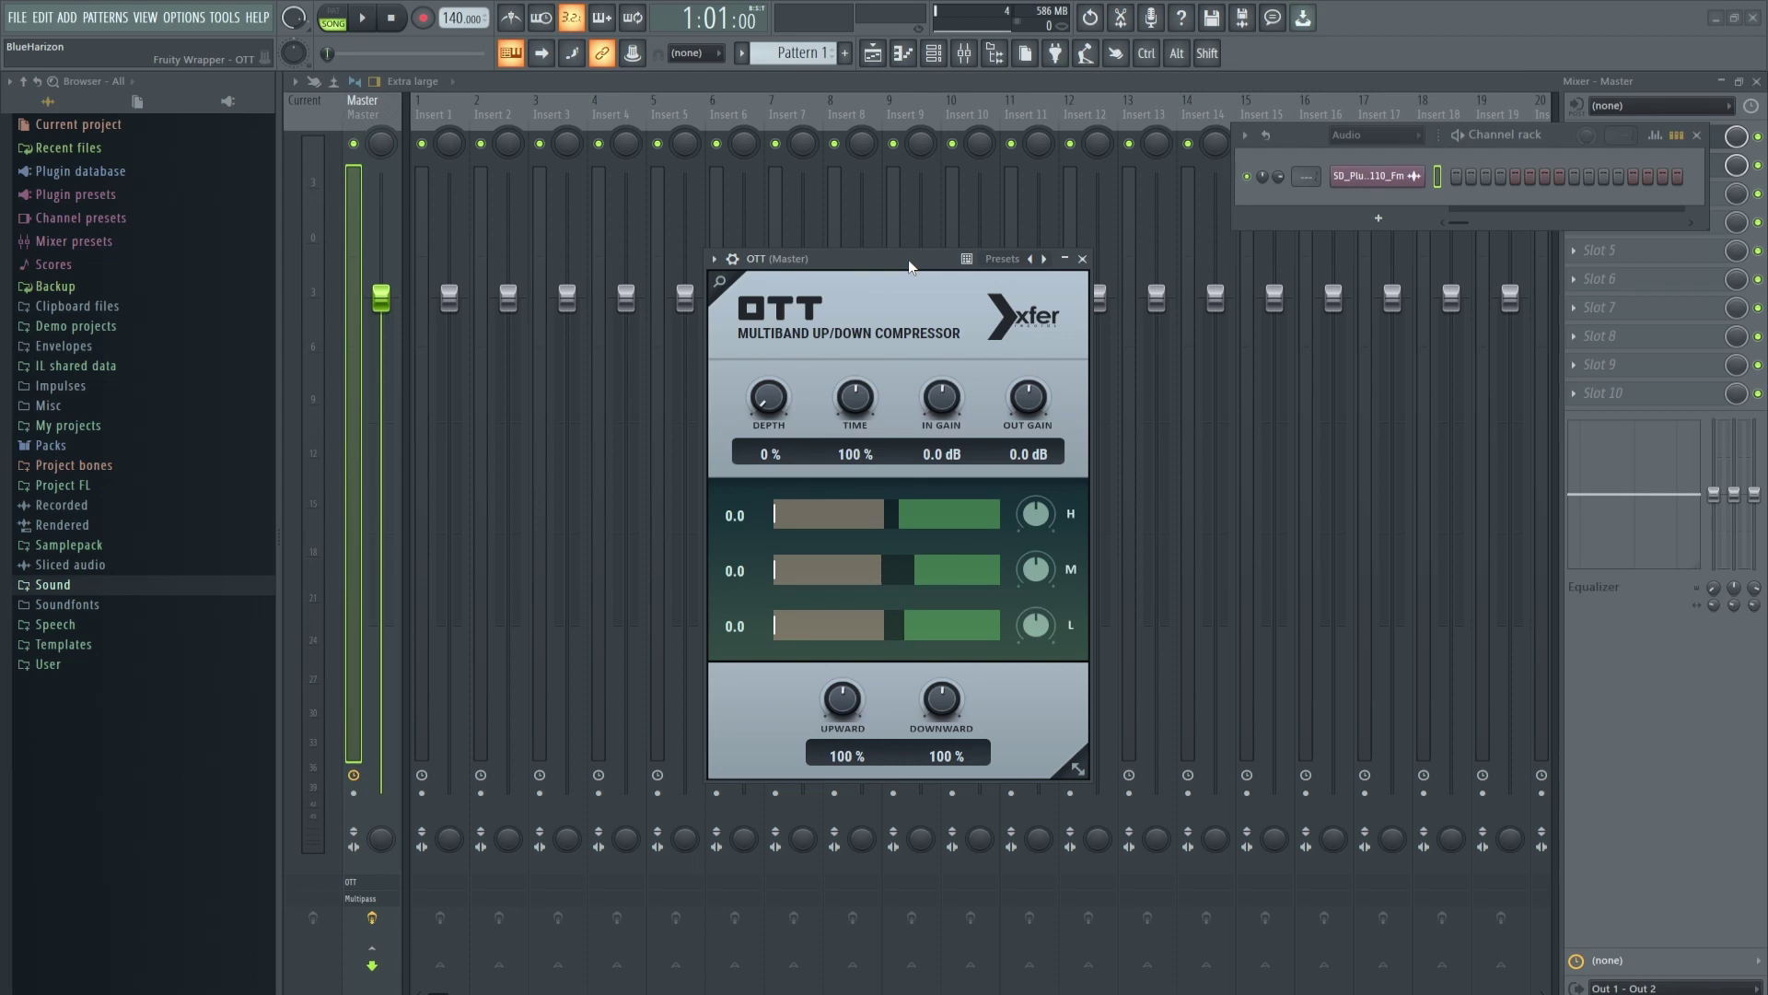
- Set OTT's depth to 100% and move the Channel rack clear of the Master track's effect slots
drag(760, 403, 829, 190)
drag(1306, 138, 1255, 408)
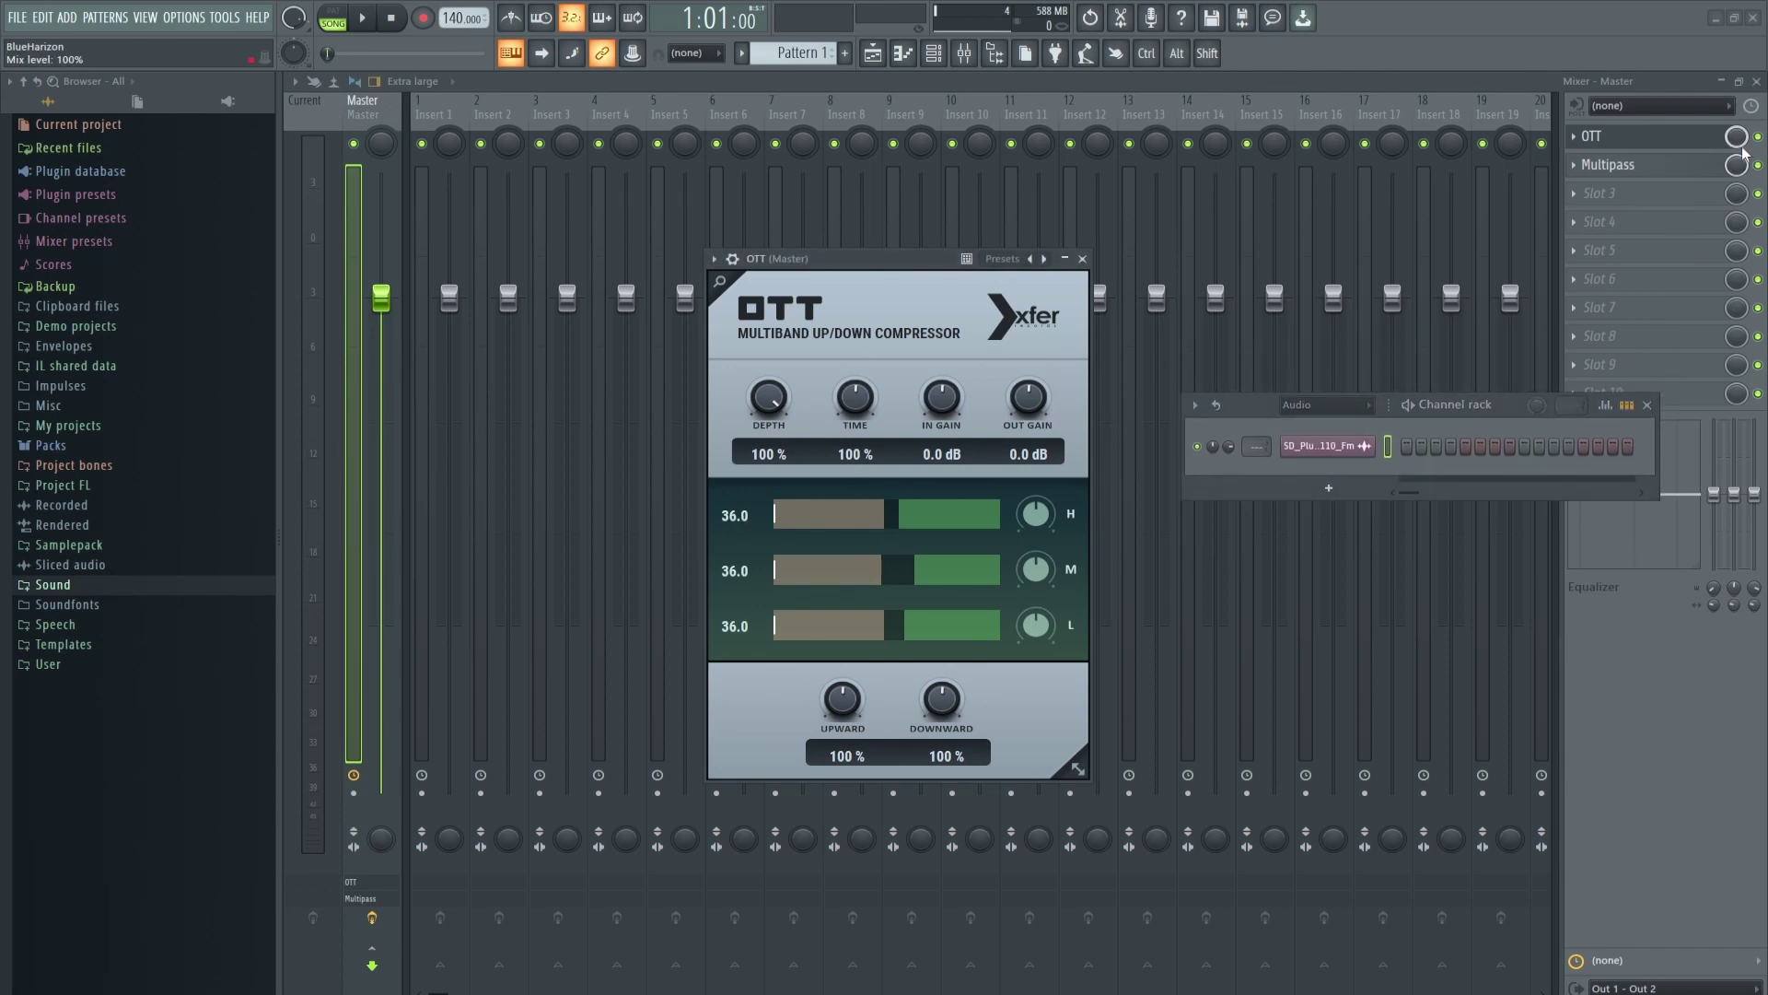
mouse_move(1744, 152)
mouse_down()
mouse_move(1743, 239)
mouse_move(1736, 144)
mouse_up()
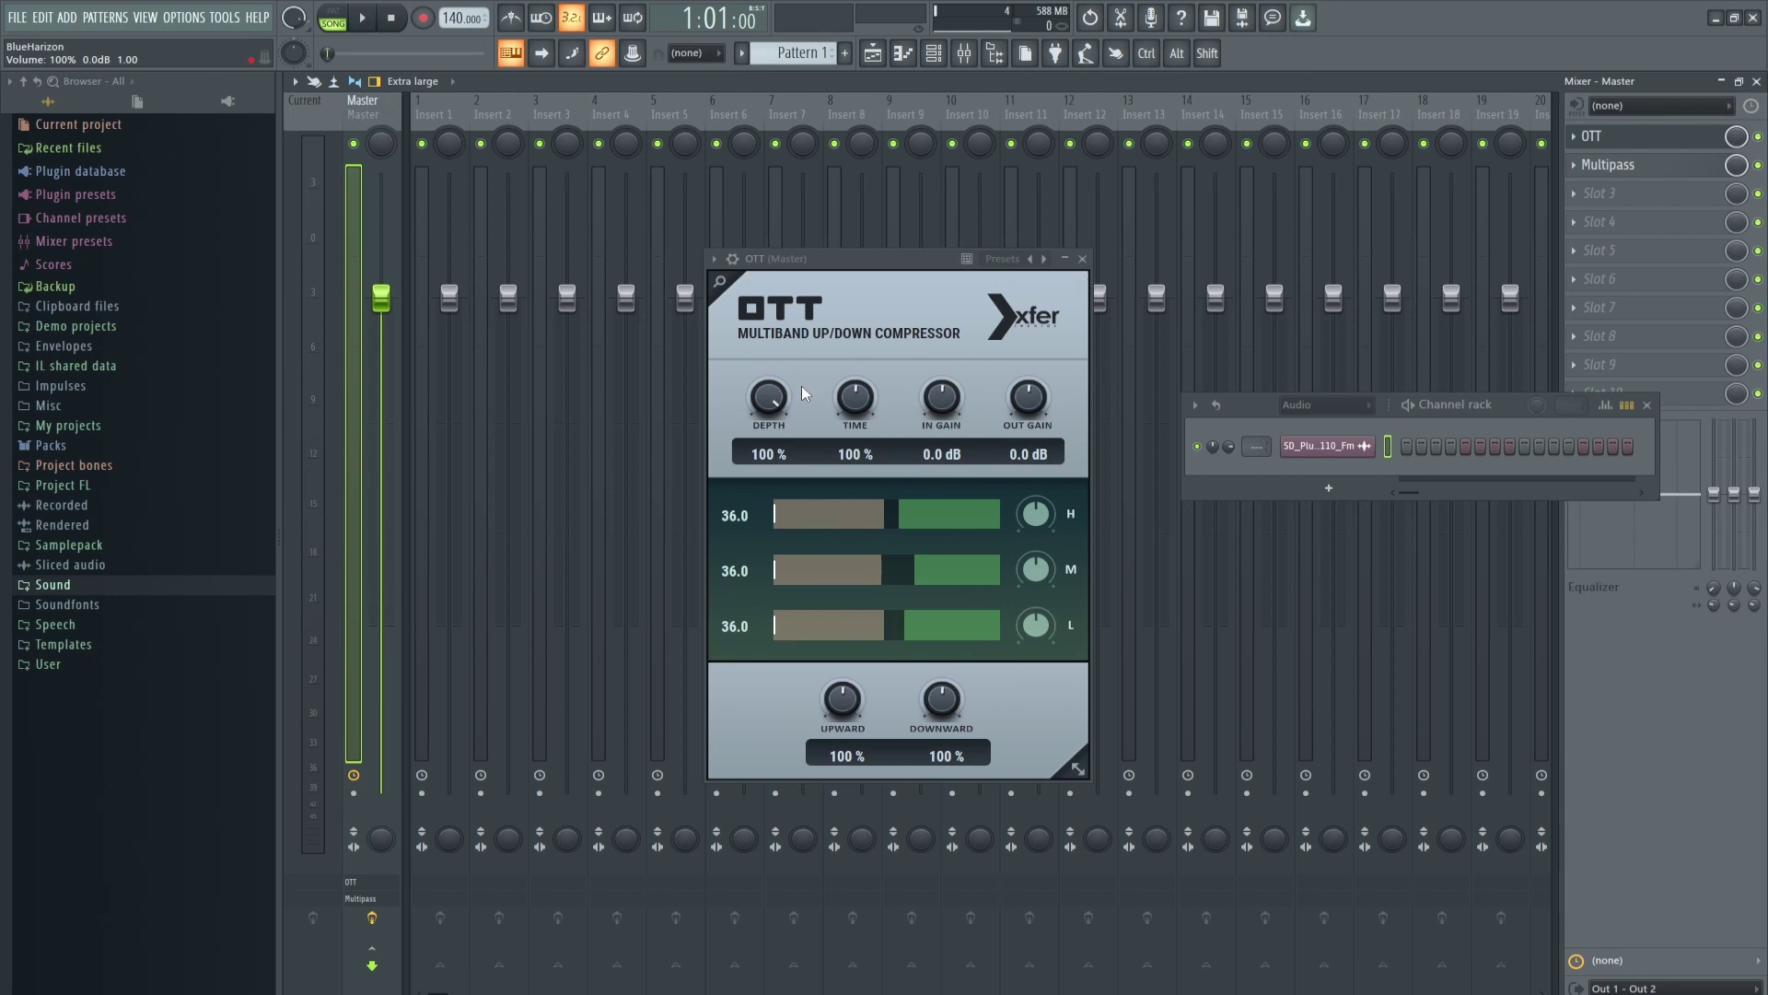
- Set OTT's depth to 0%, play the song to hear the unprocessed sound, and stop playback
drag(769, 398, 769, 460)
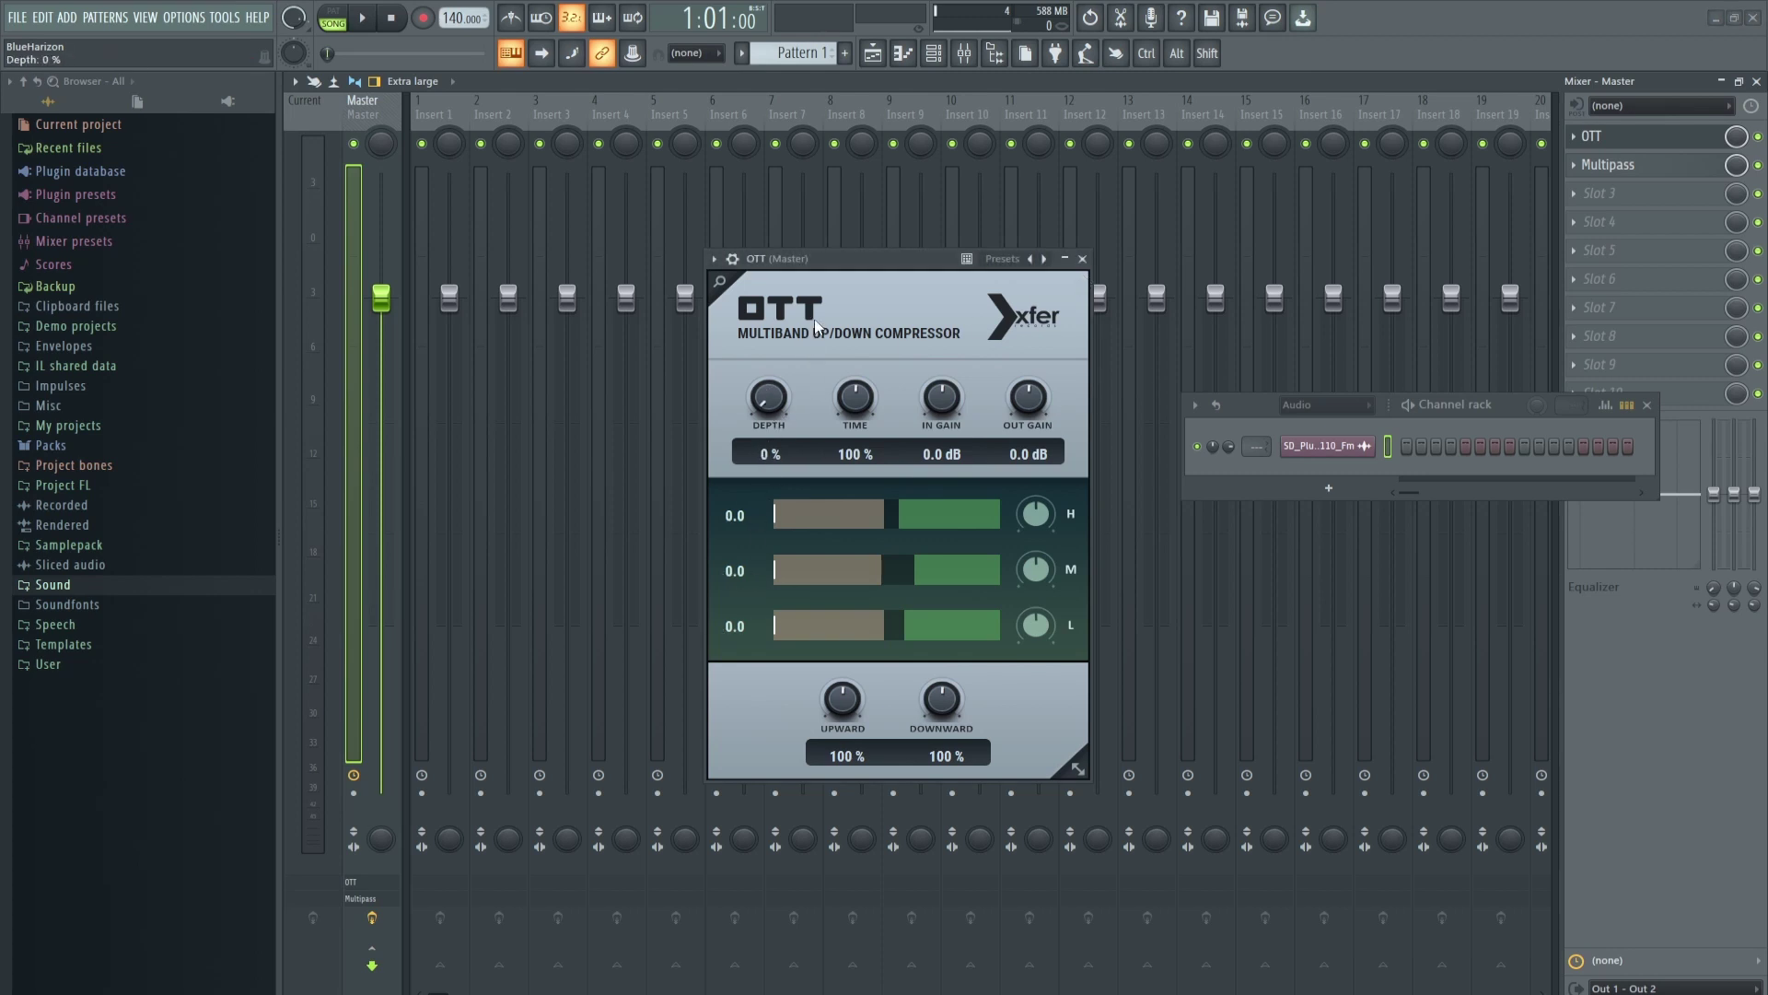
click(363, 18)
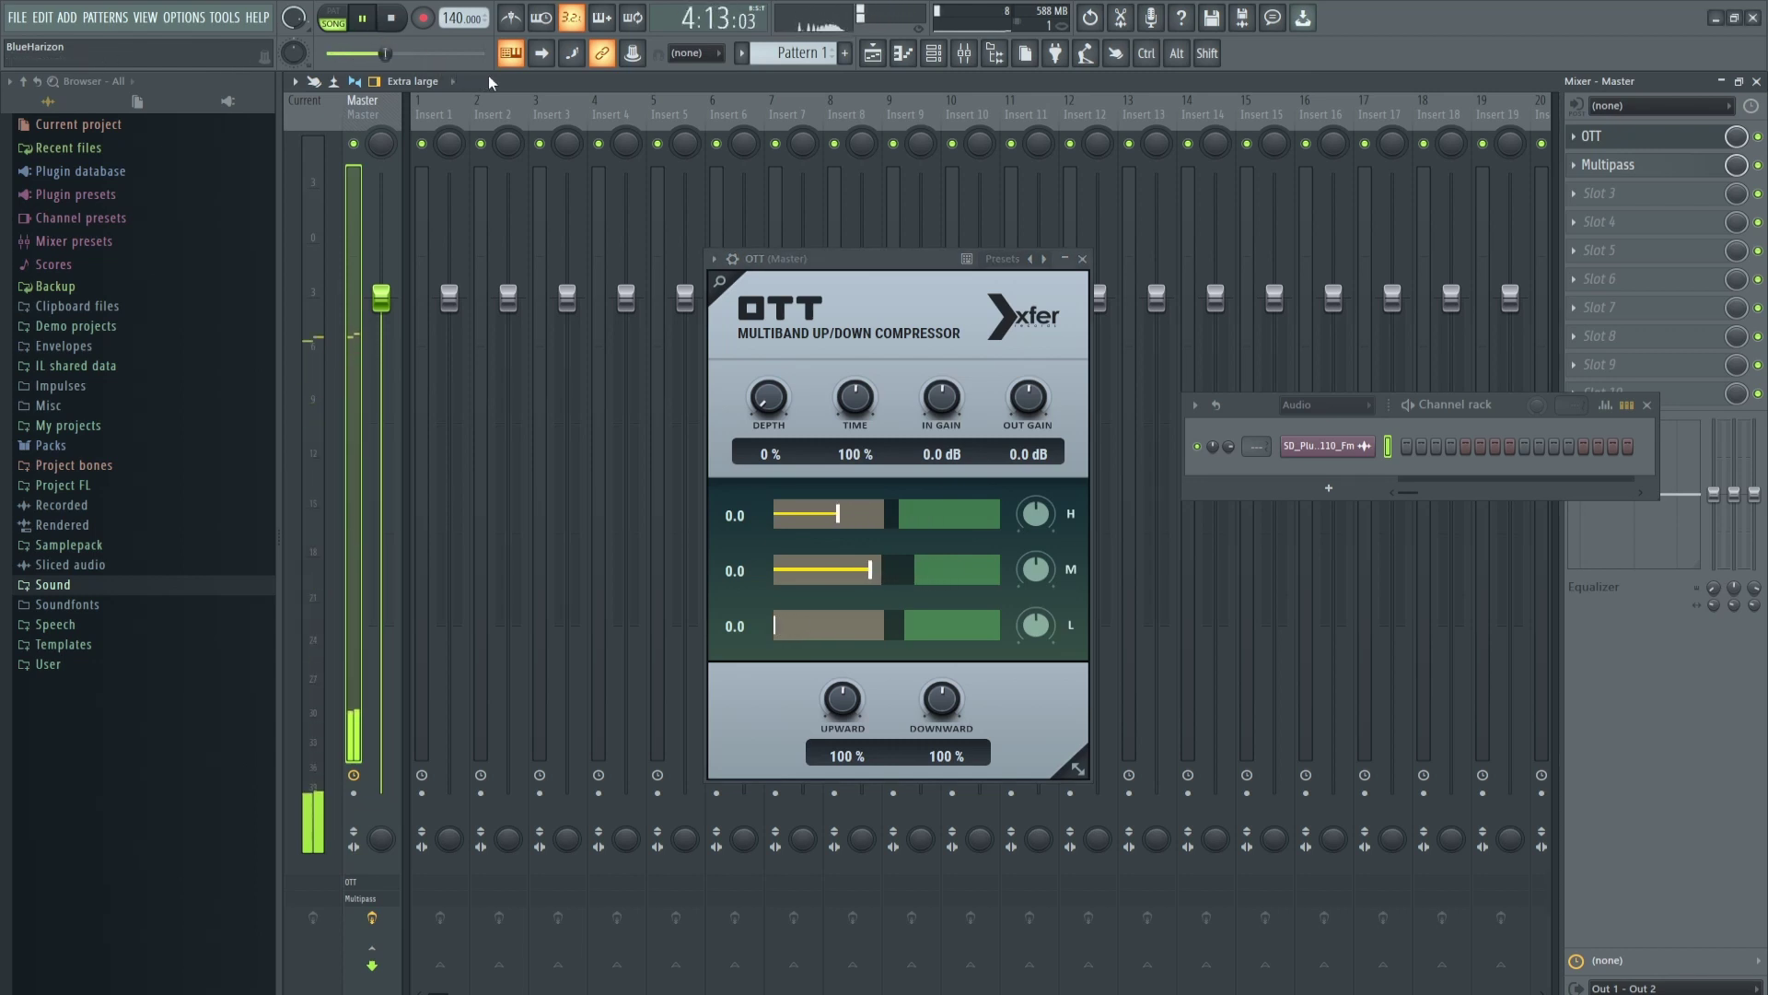
key(space)
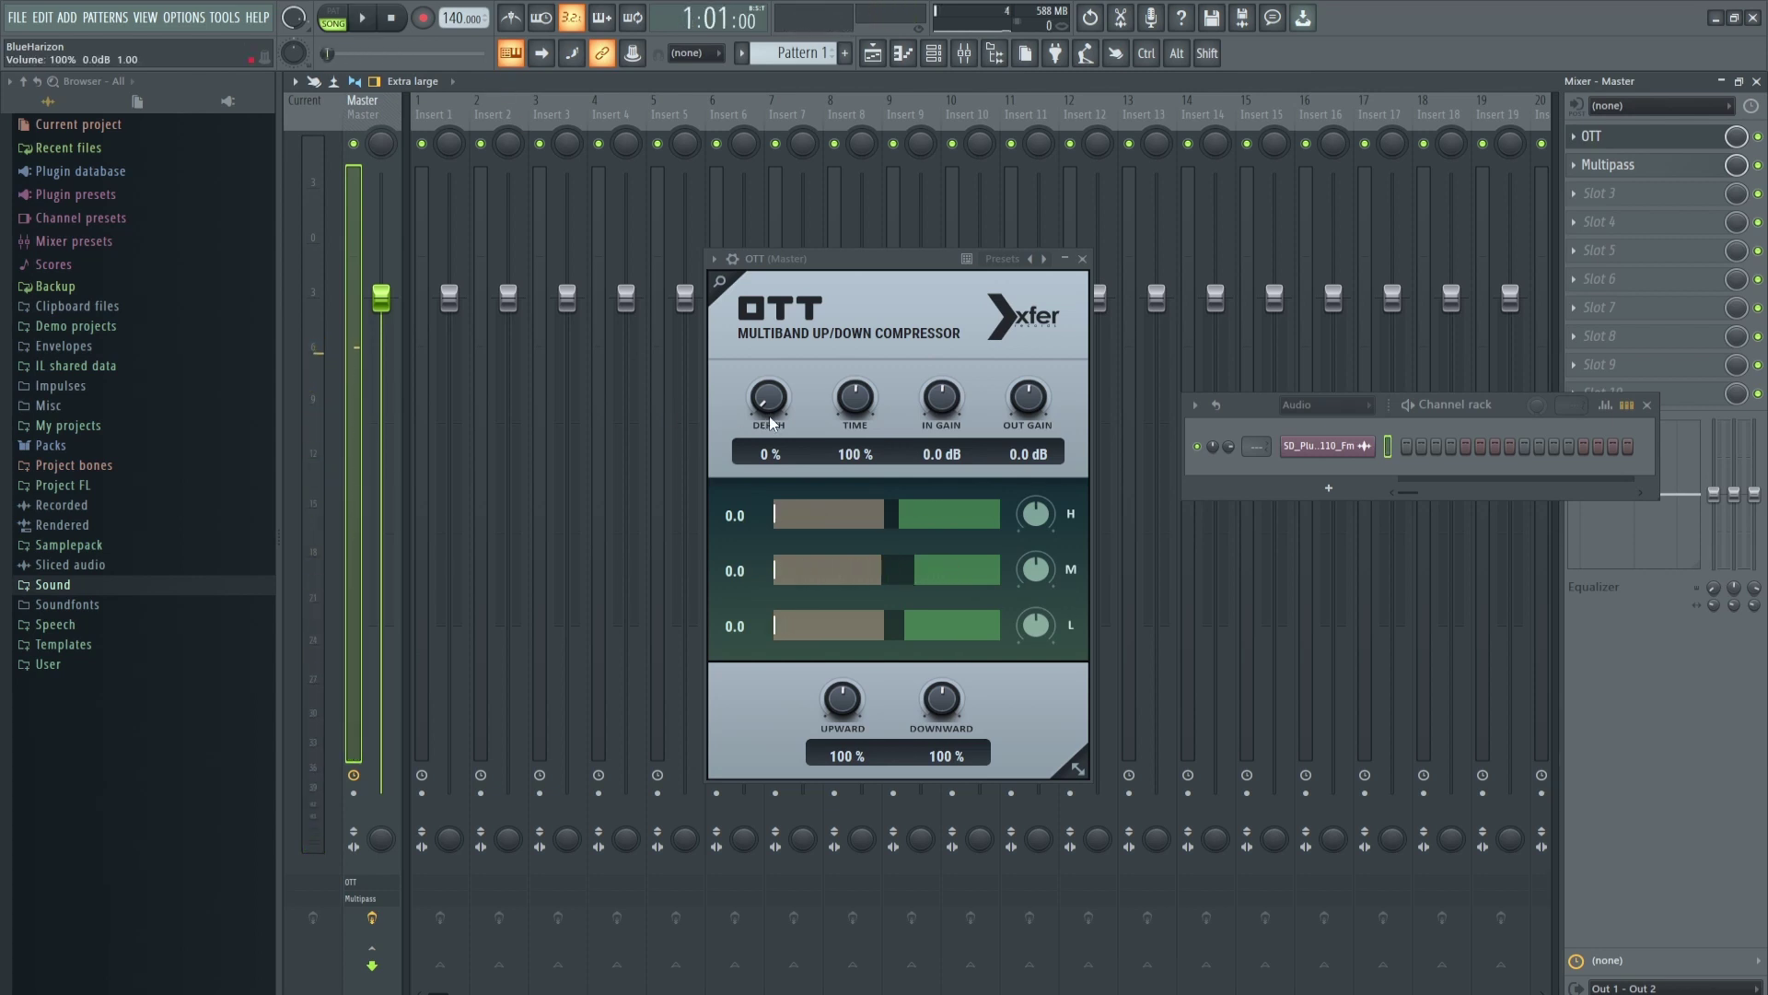
- Set OTT's depth to 100%, play the song with full compression, and stop playback
drag(769, 397, 817, 261)
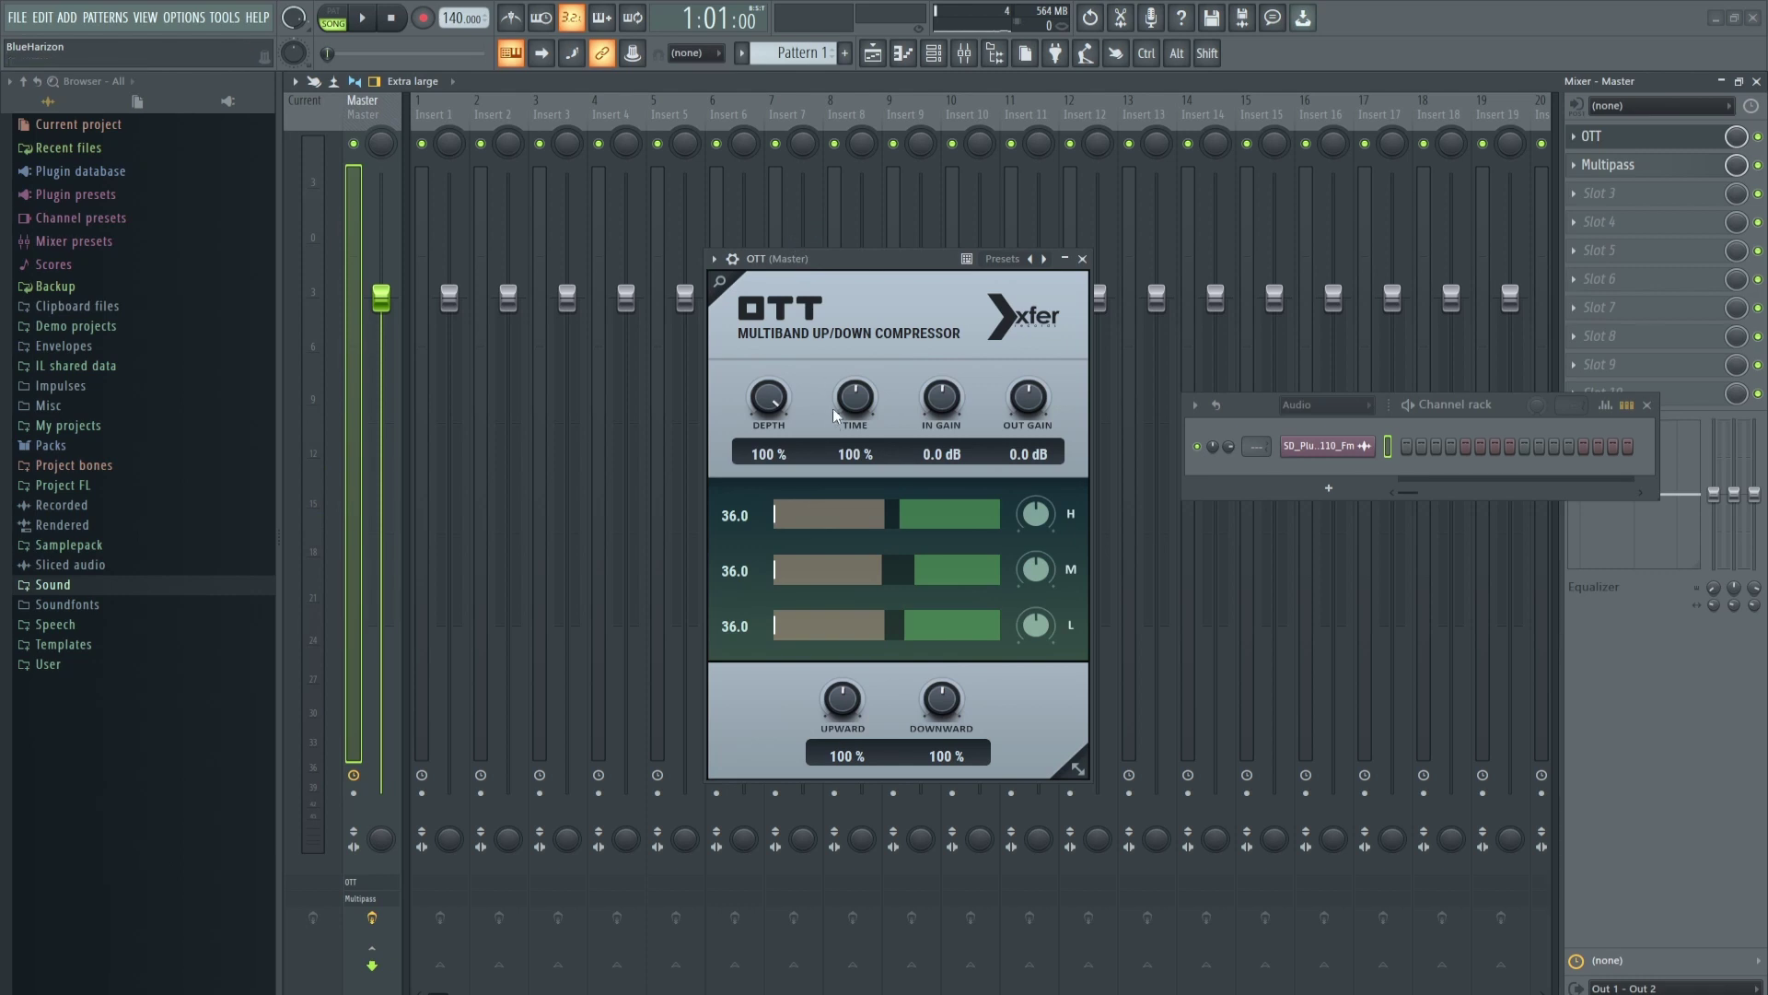
key(space)
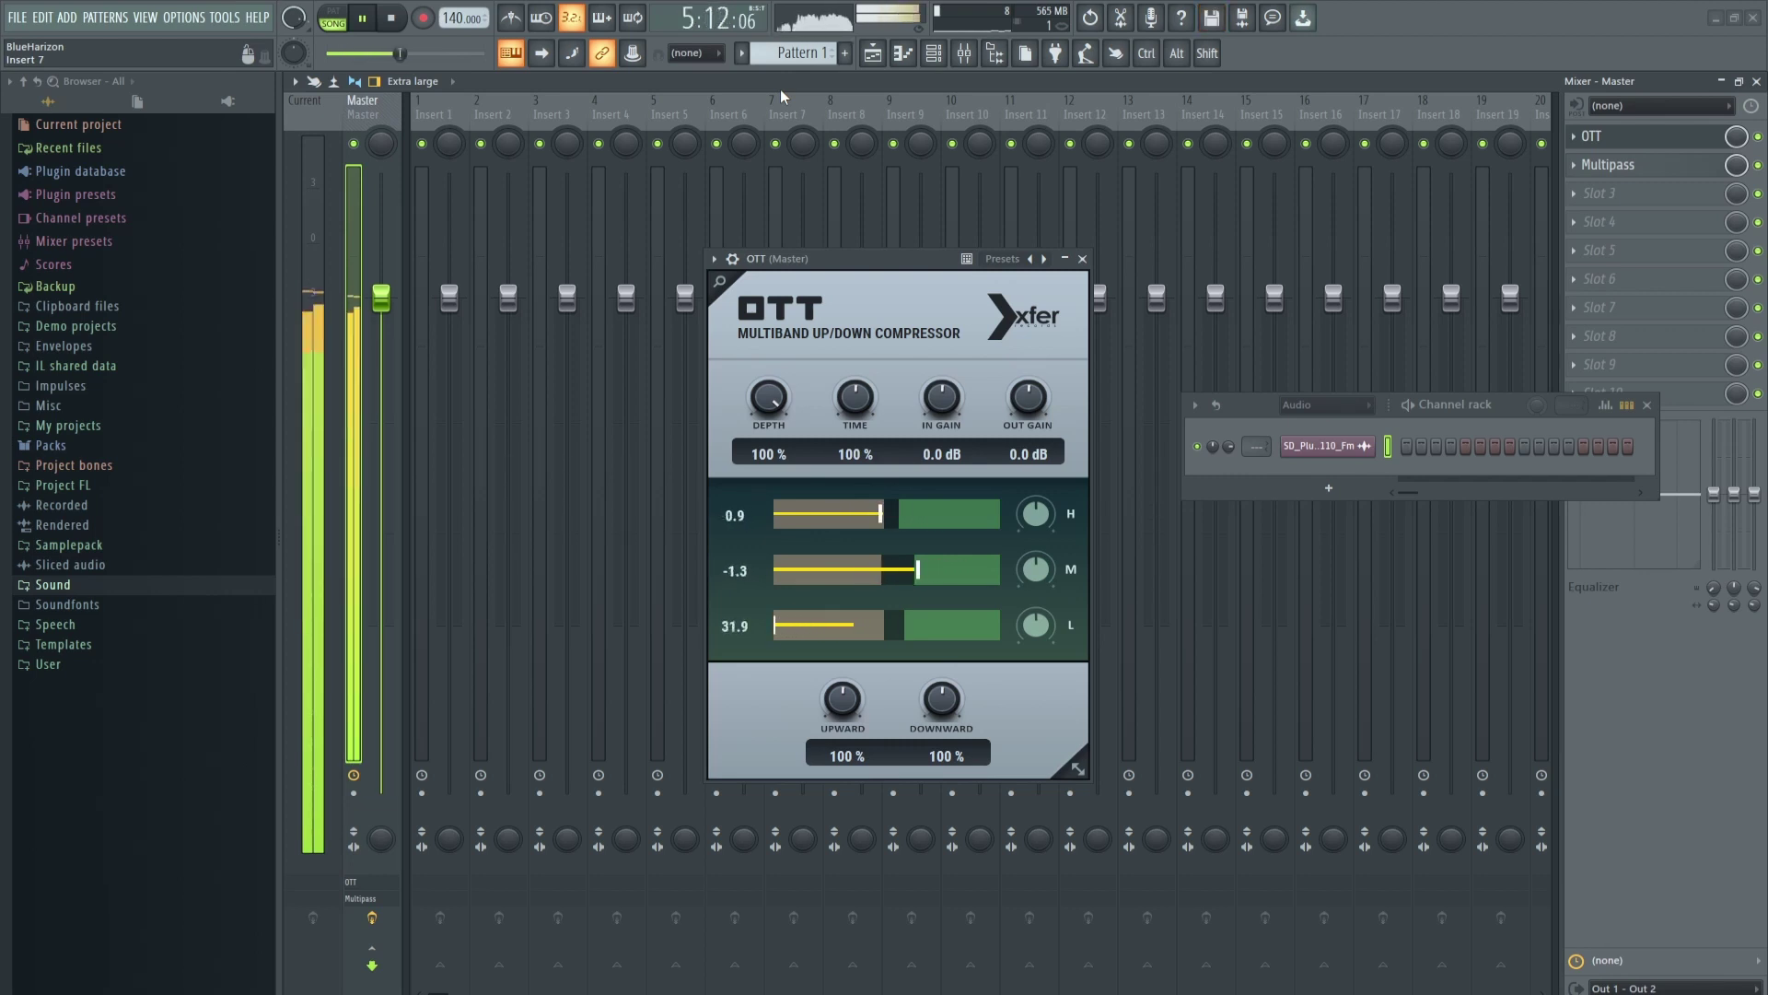
key(space)
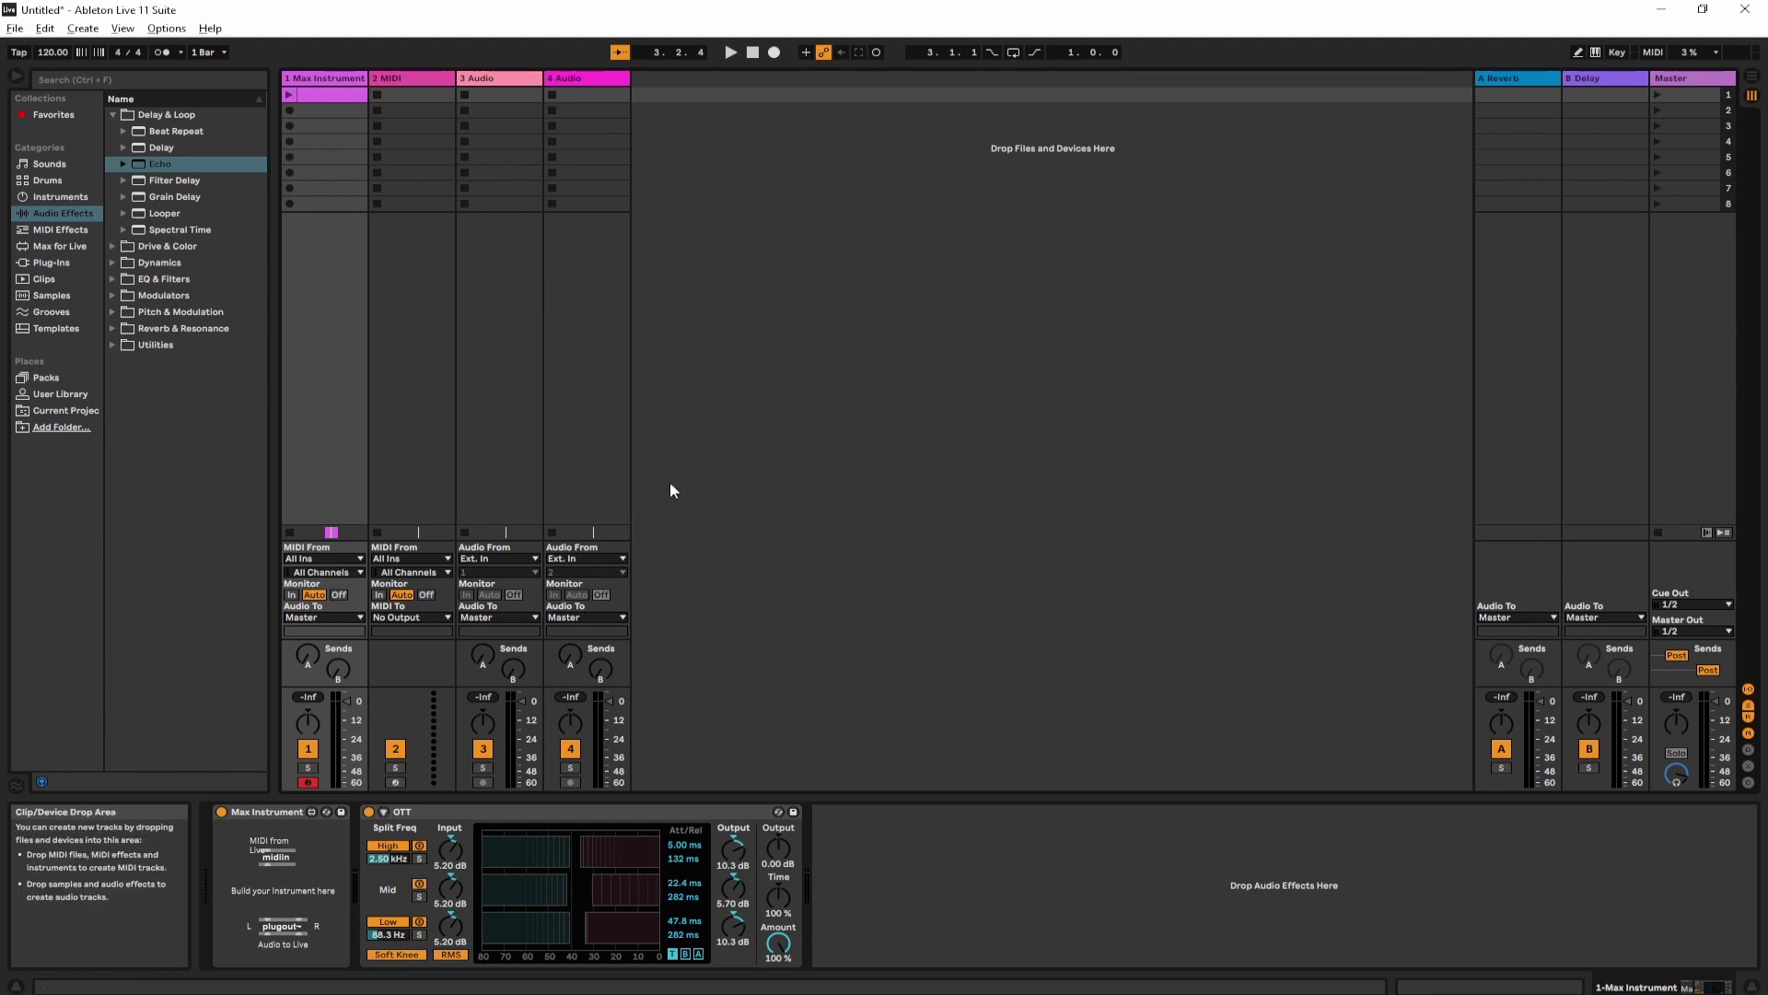
- In Ableton Live, search the audio effects for "ott" and load the Multiband Dynamics OTT preset on the Max Instrument track
click(111, 116)
click(113, 149)
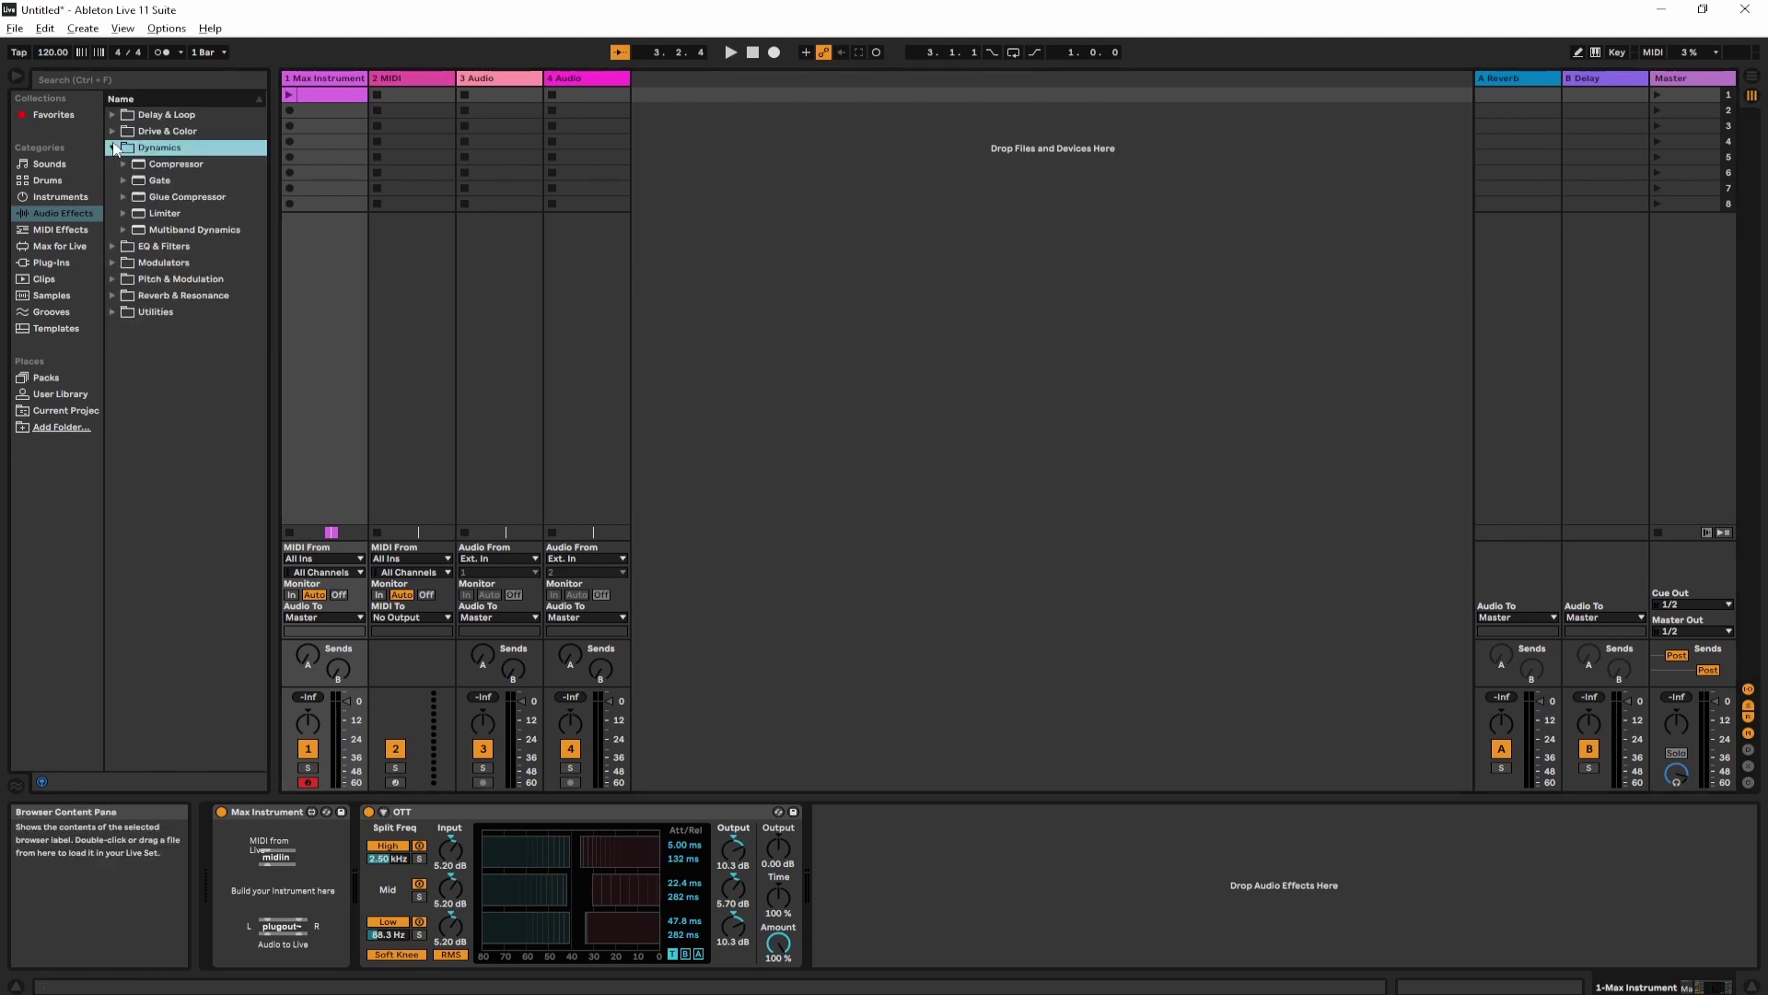
click(162, 85)
text(ott)
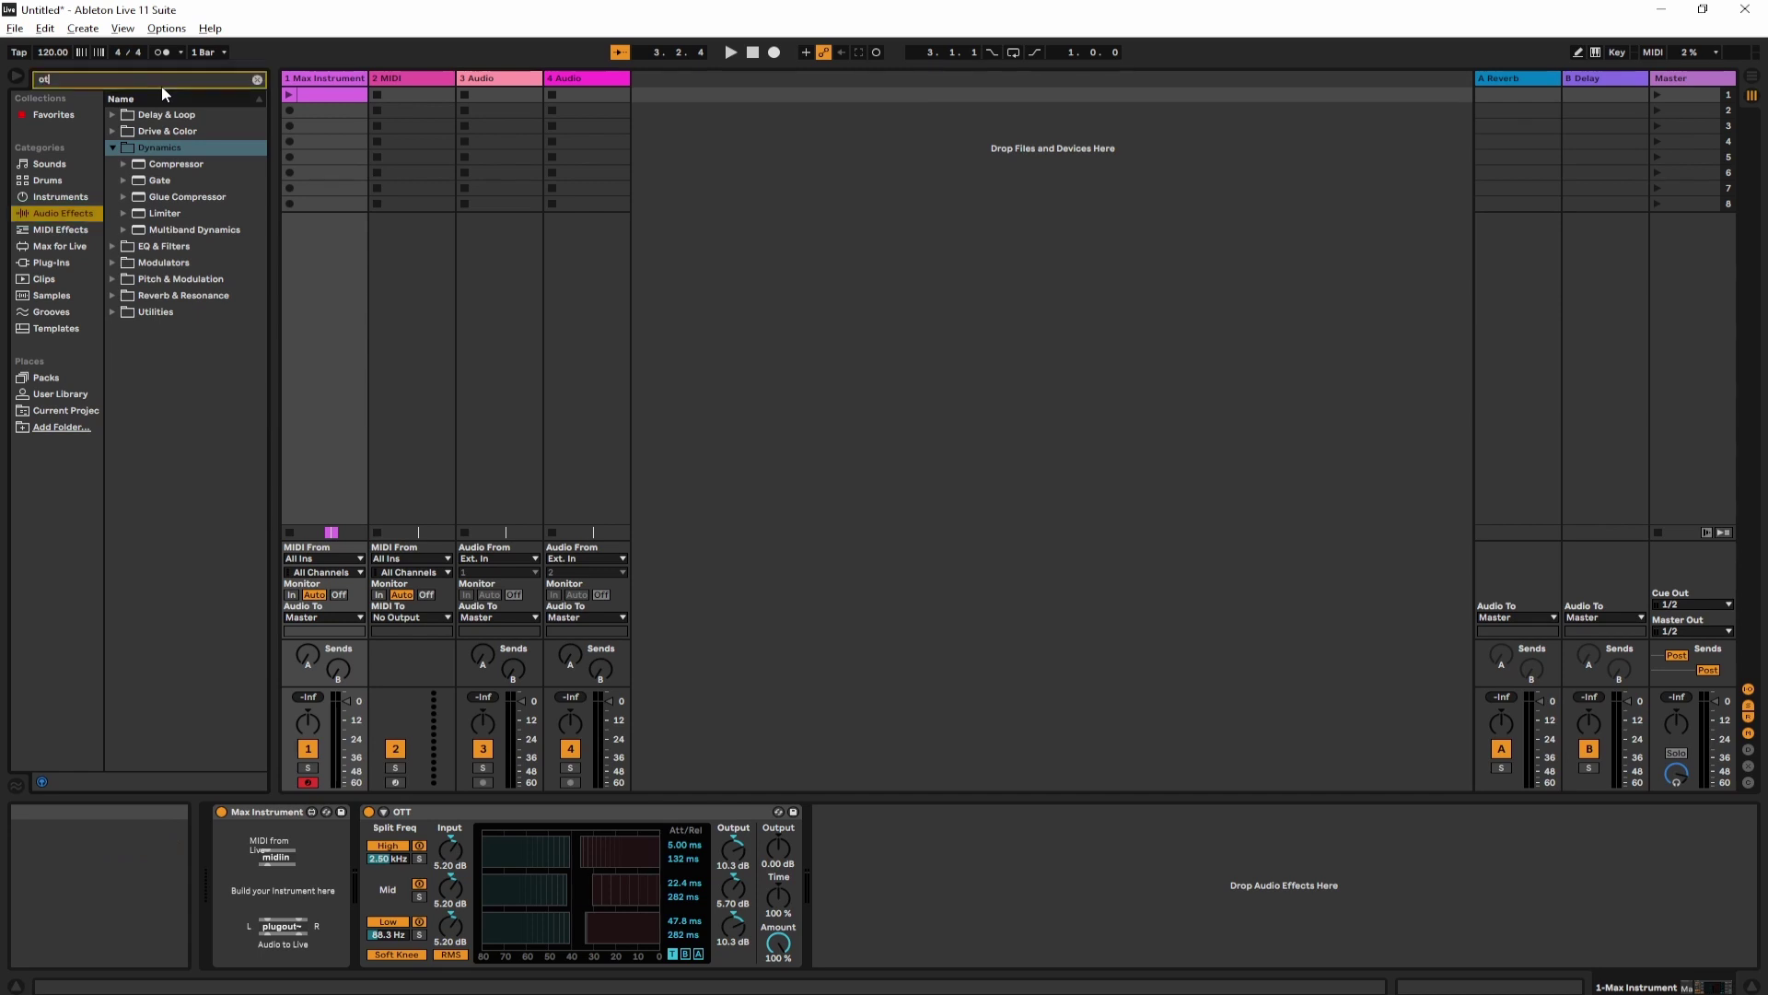
click(123, 129)
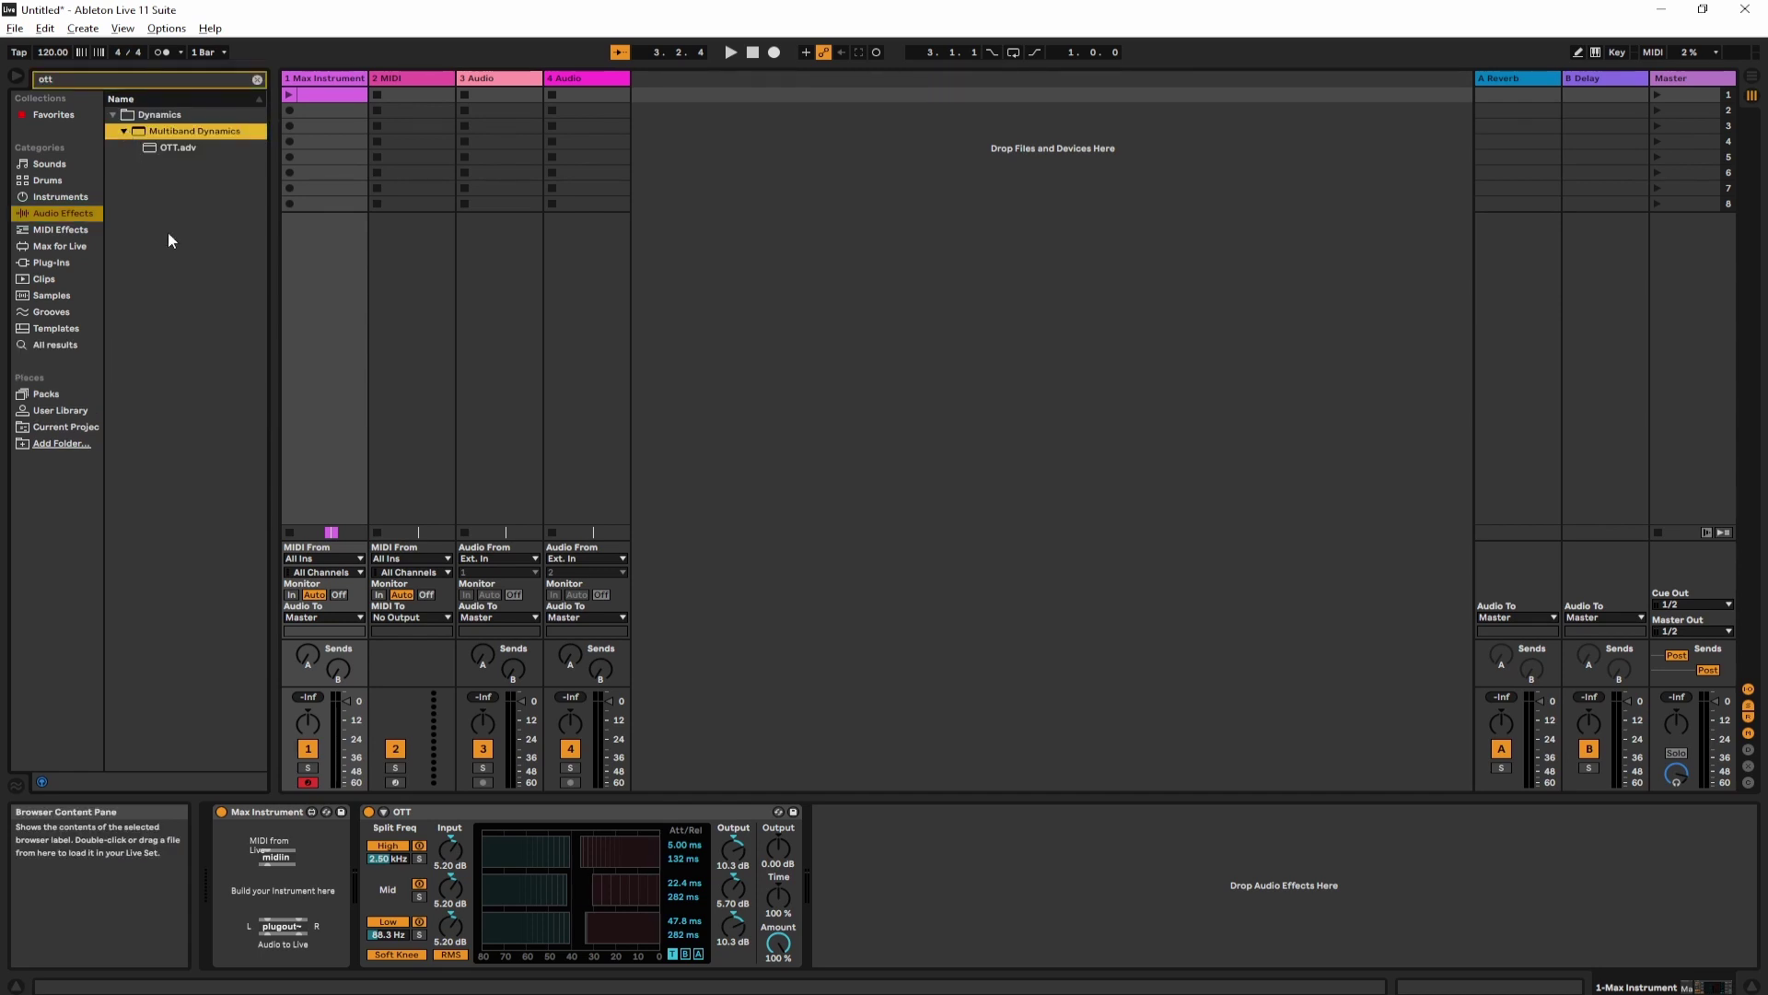
click(151, 149)
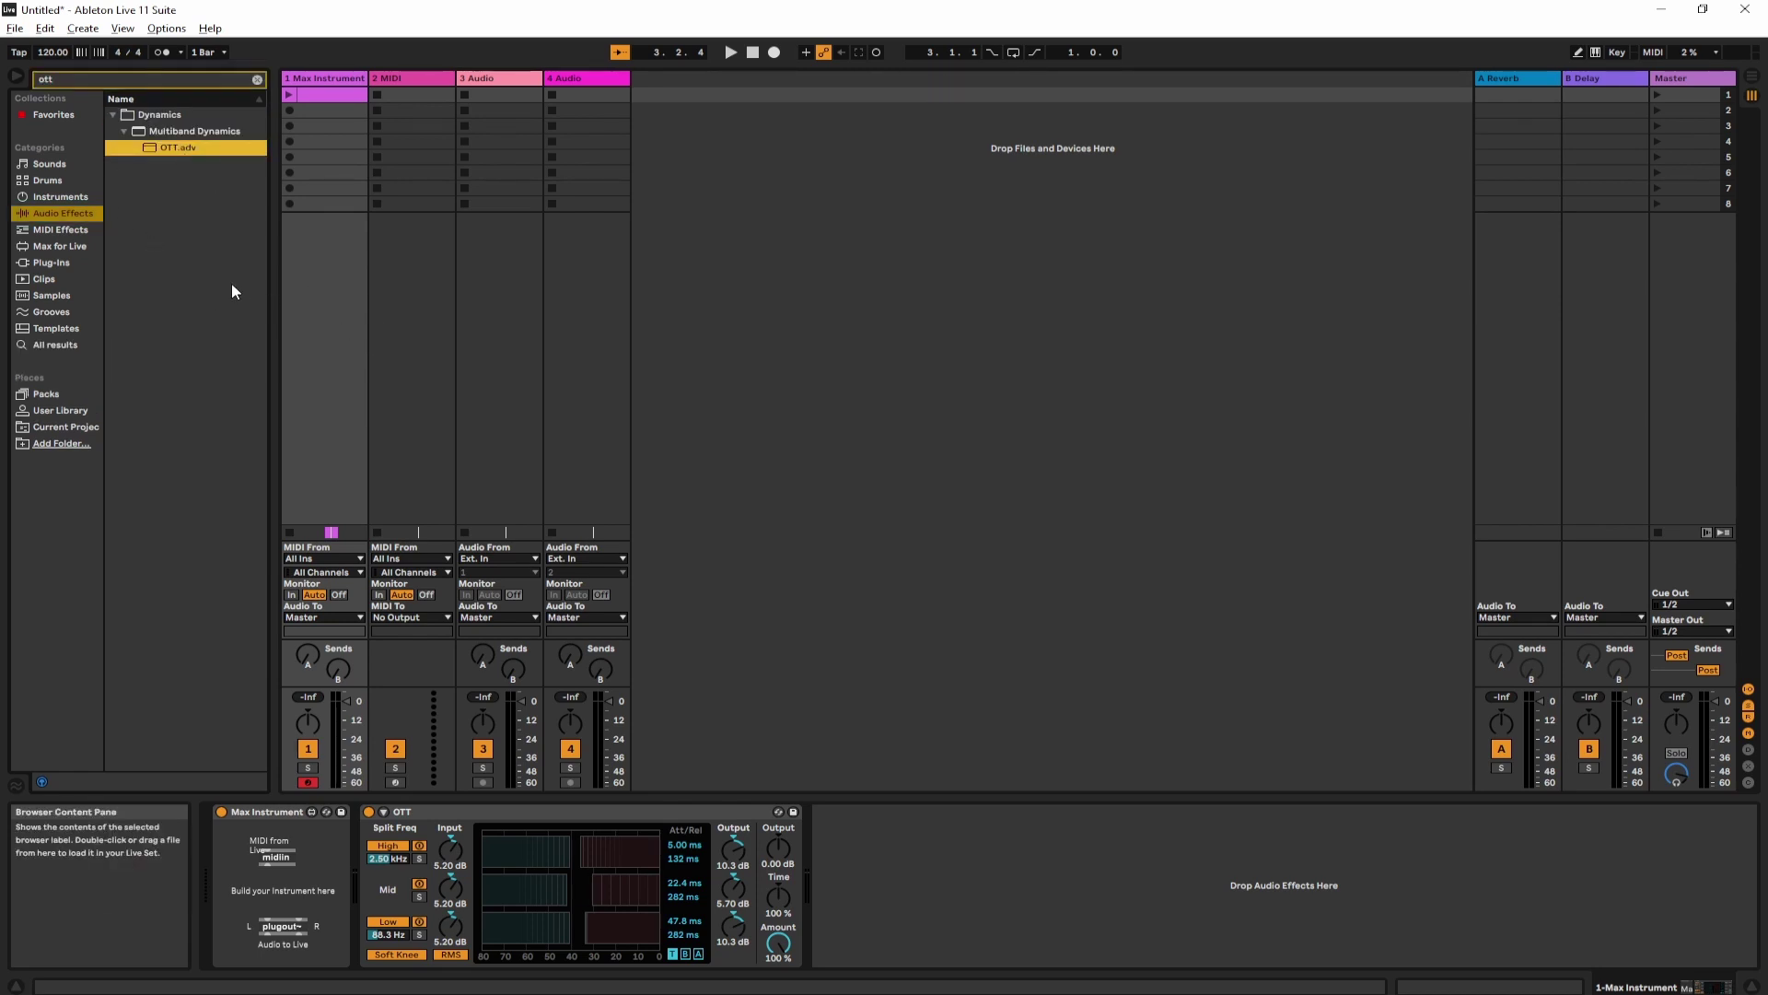
double_click(196, 149)
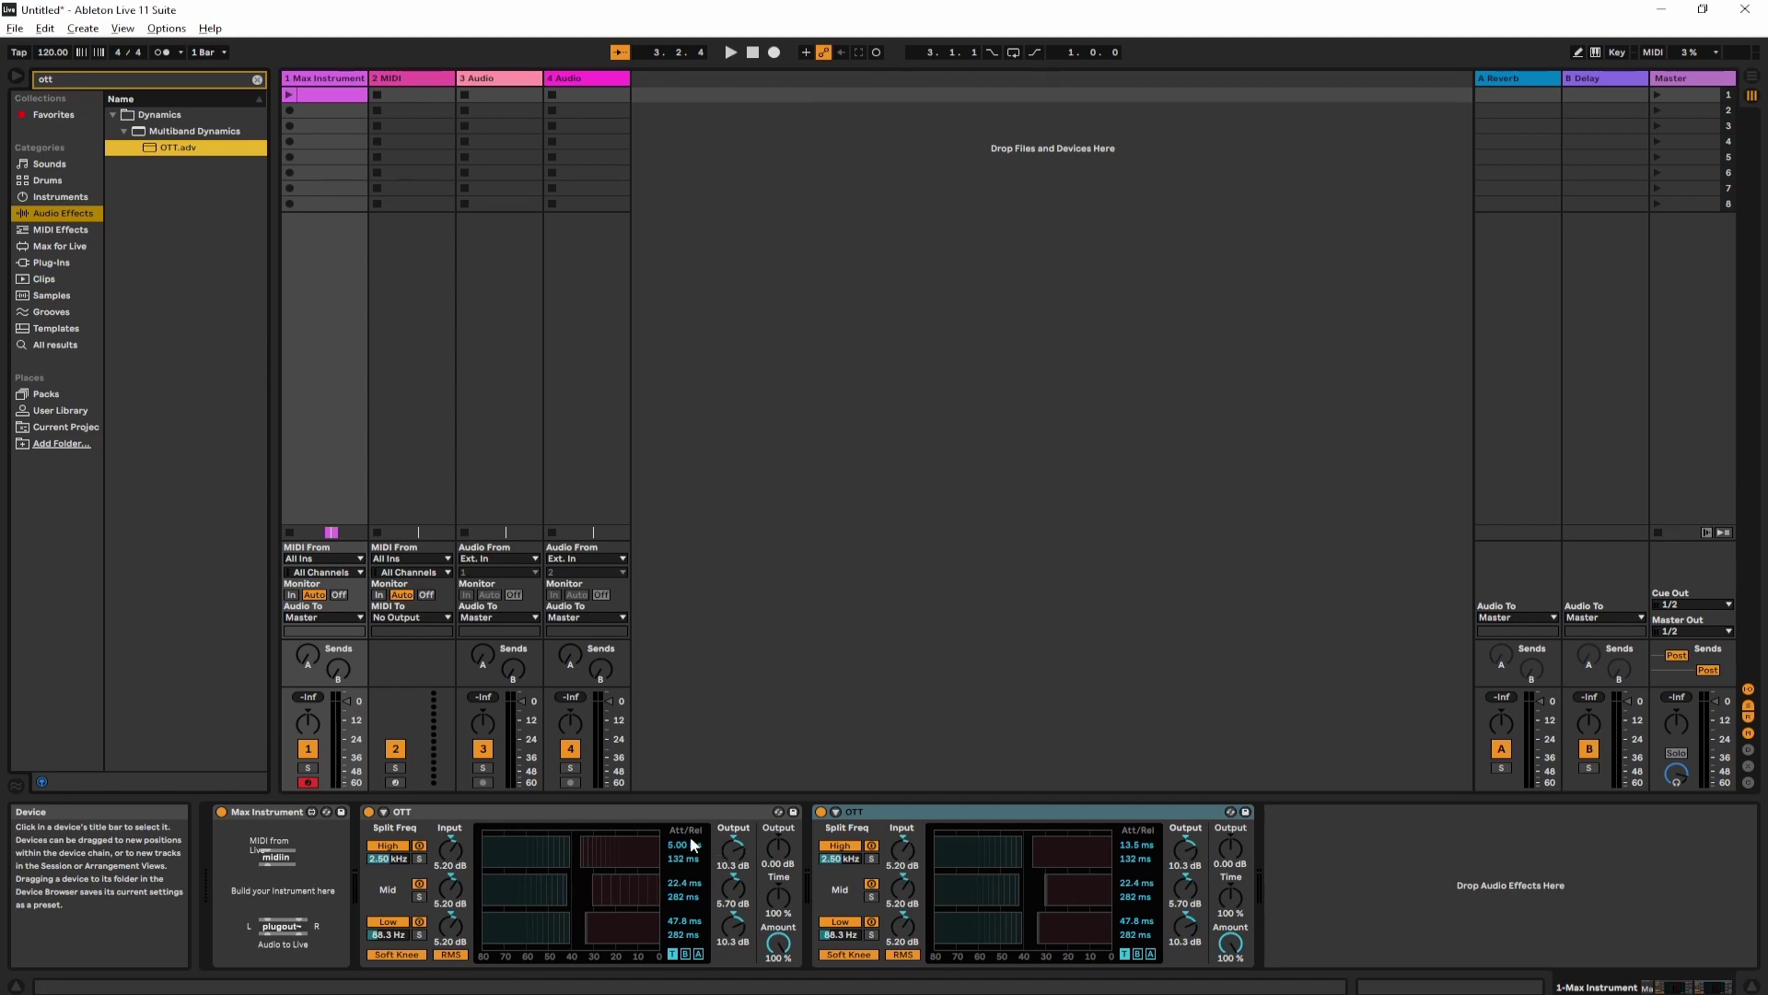
- Examine the high band's attack and release times in the first OTT device
click(691, 843)
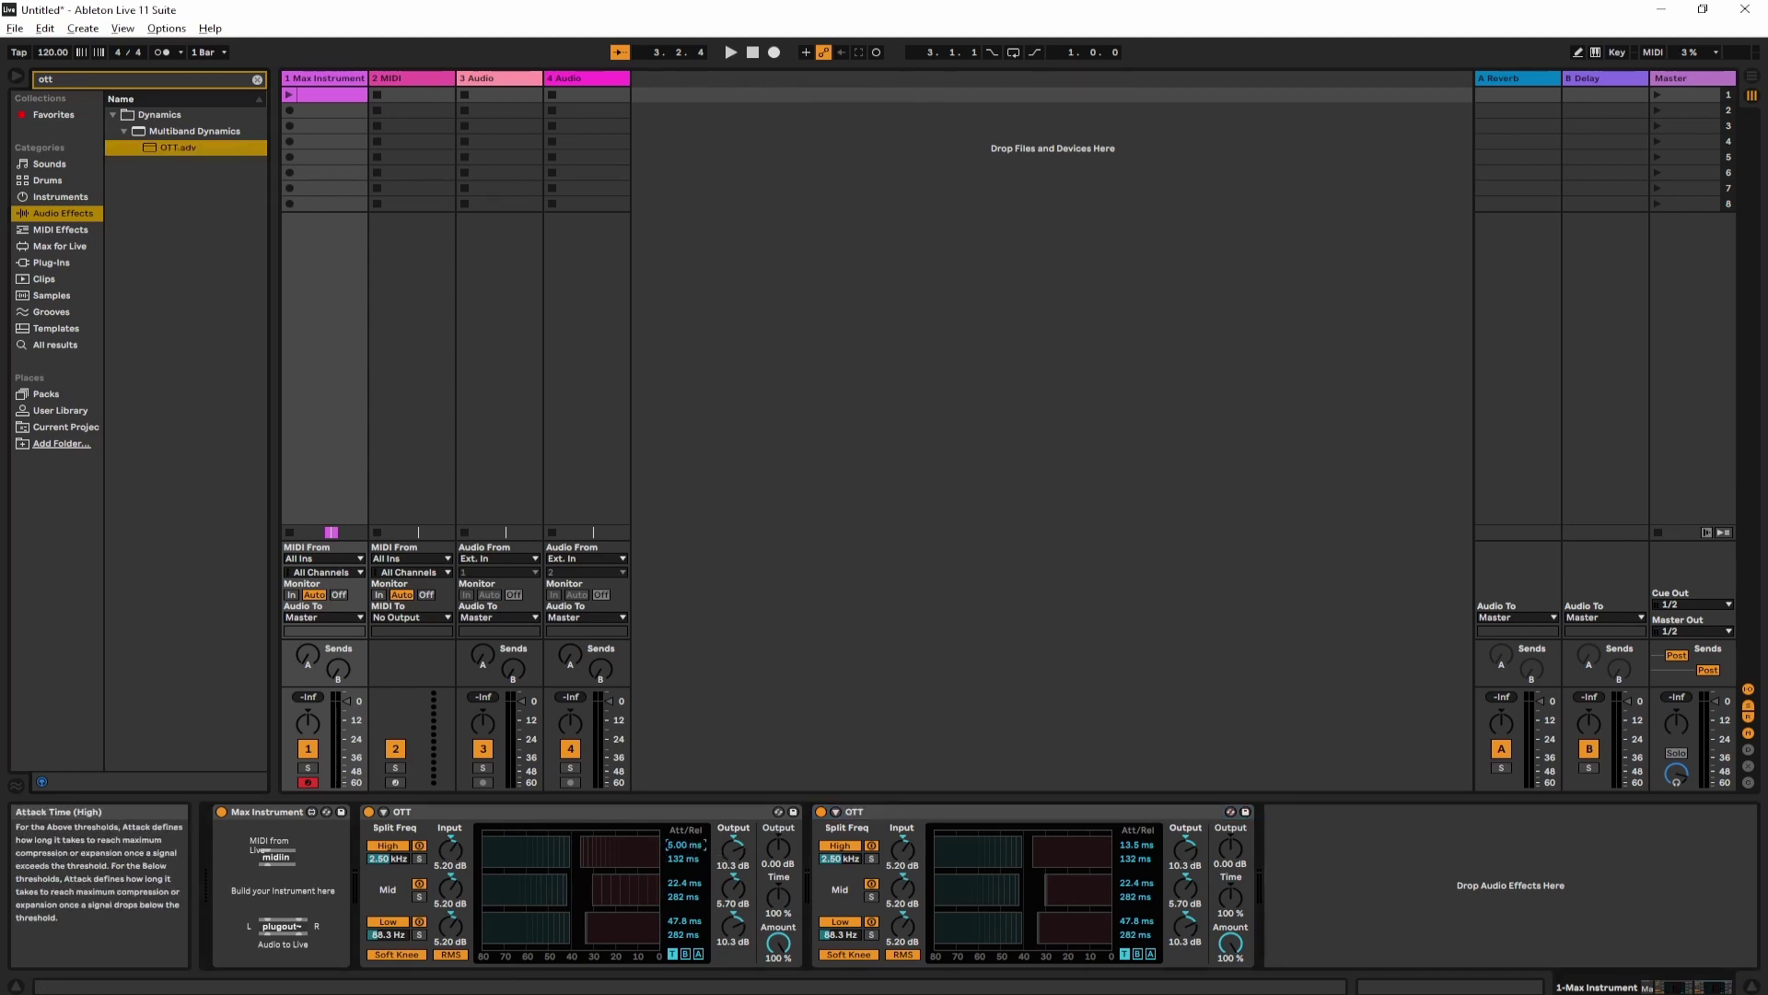
click(684, 859)
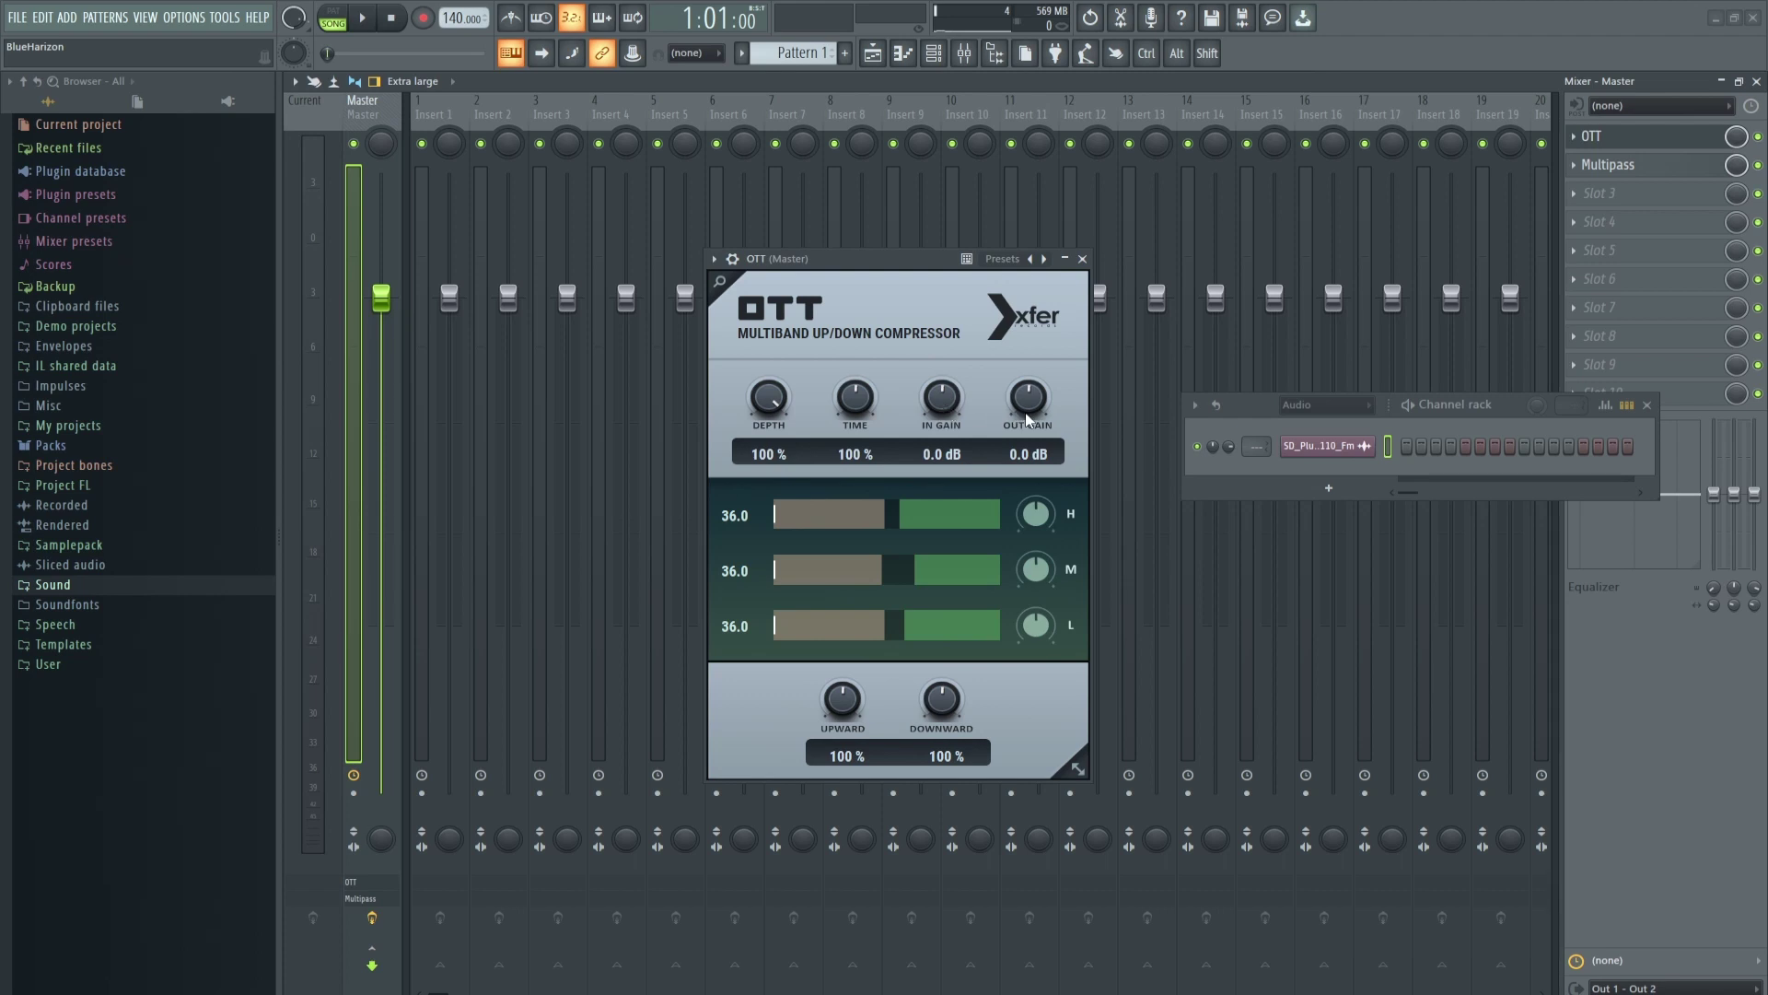
- Switch back to FL Studio and listen to the song through OTT with its input gain at 0.0 dB
key(space)
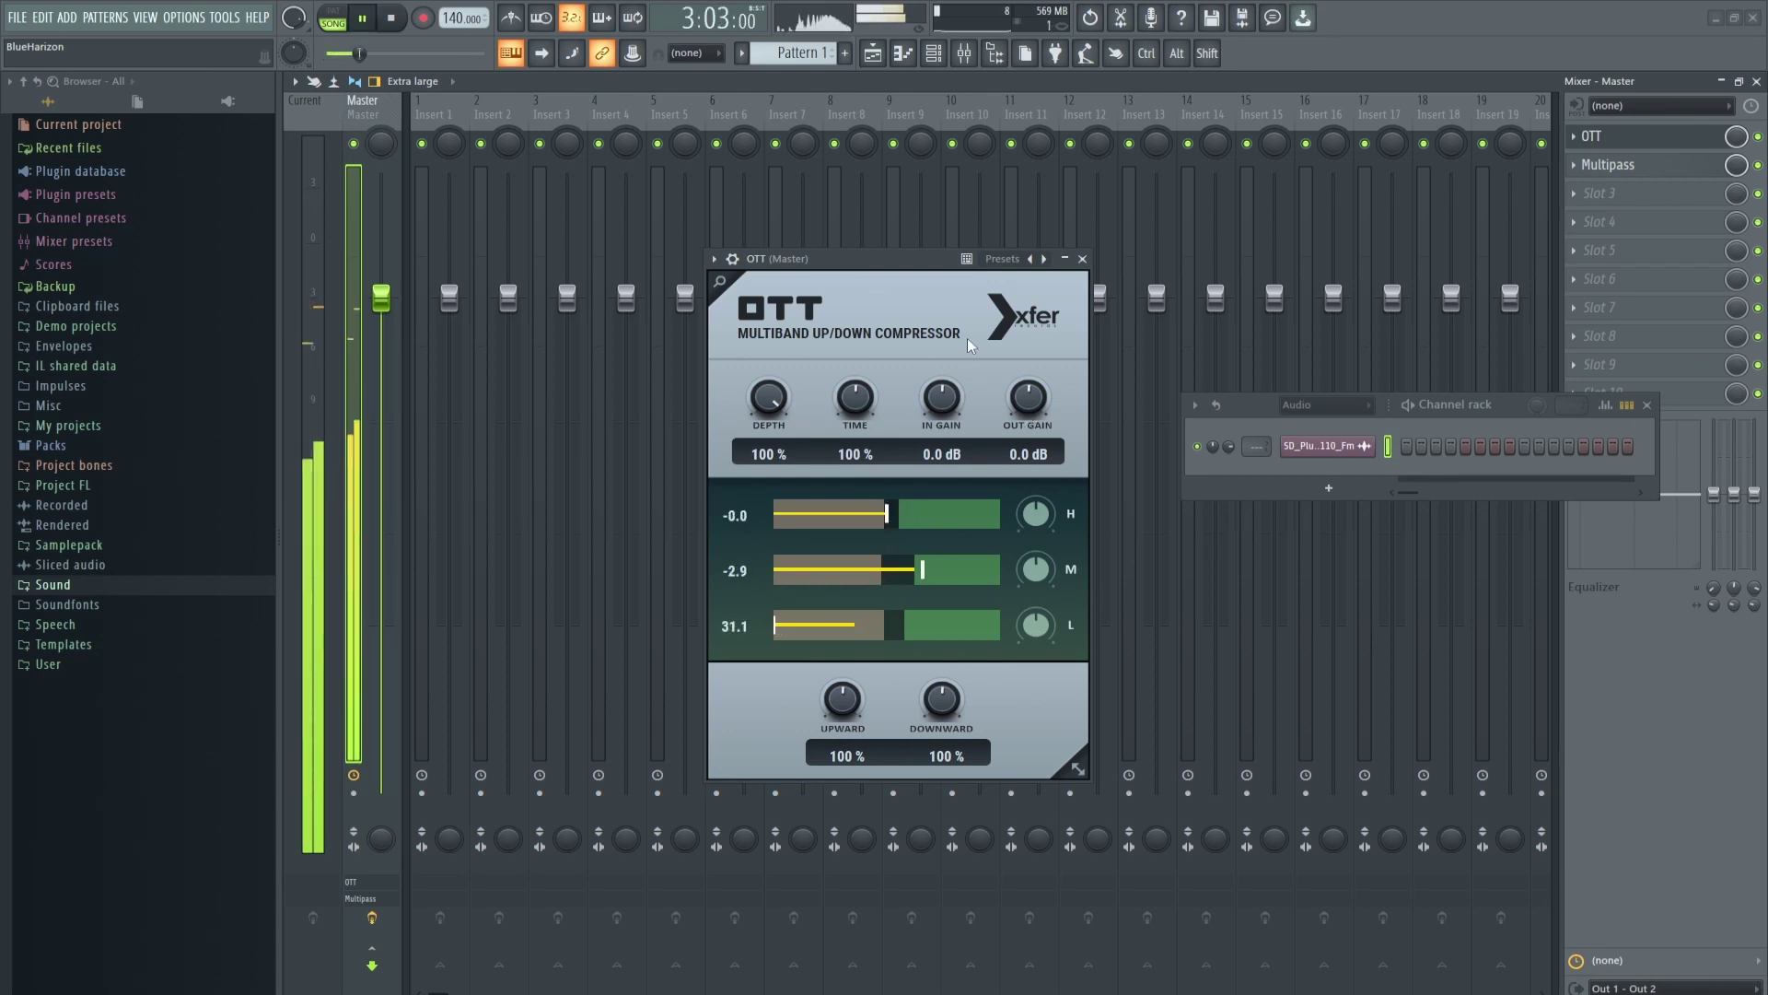
key(space)
- Audition OTT's input gain at 15.8 dB and 19.1 dB during playback, and reset it to 0.0 dB
drag(955, 411, 949, 369)
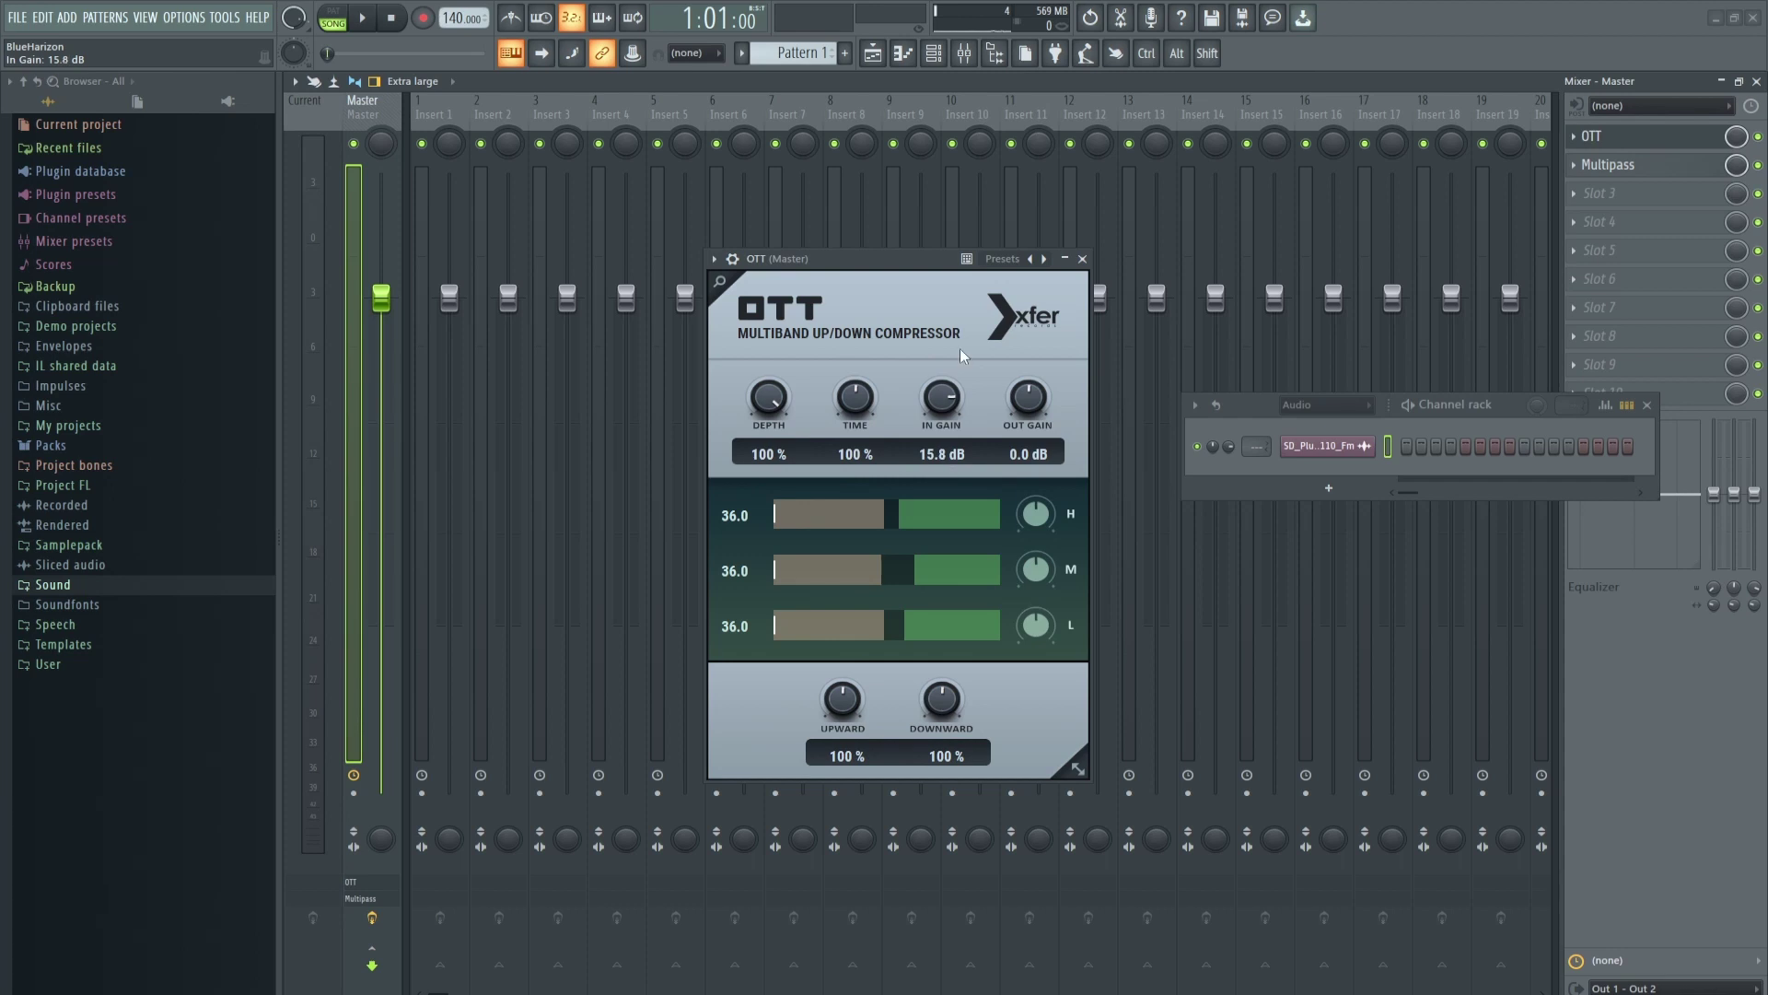
key(space)
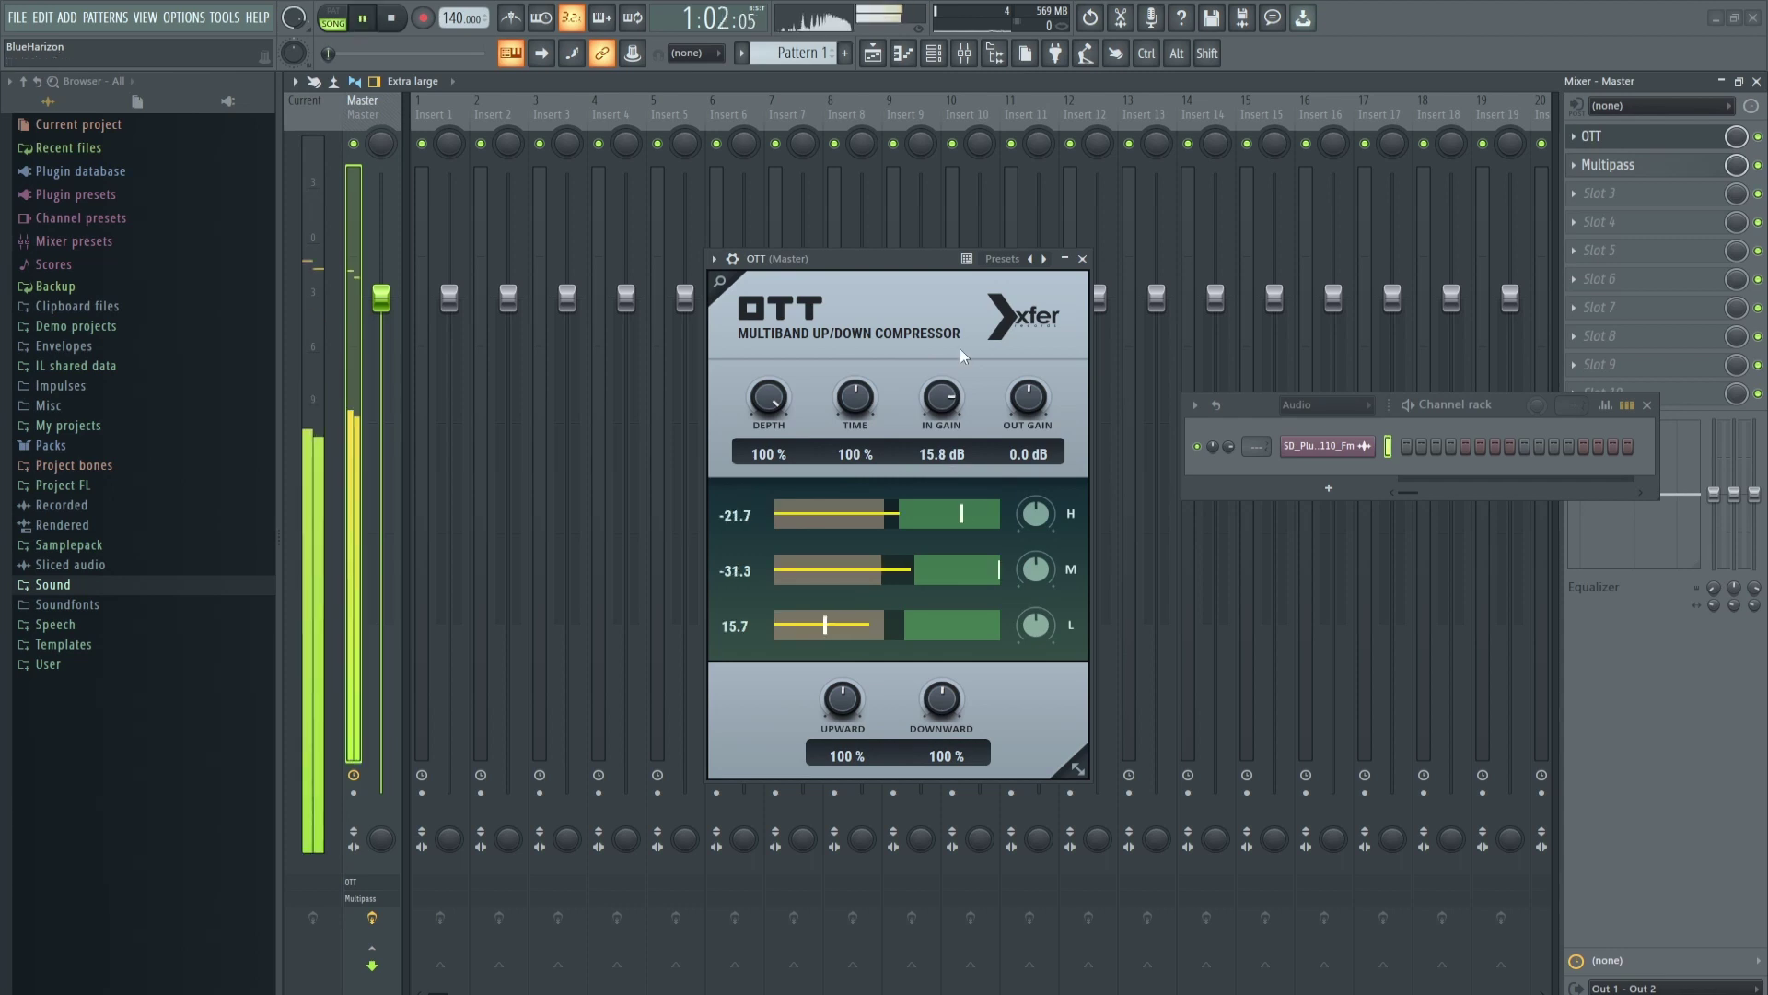
drag(944, 376, 946, 369)
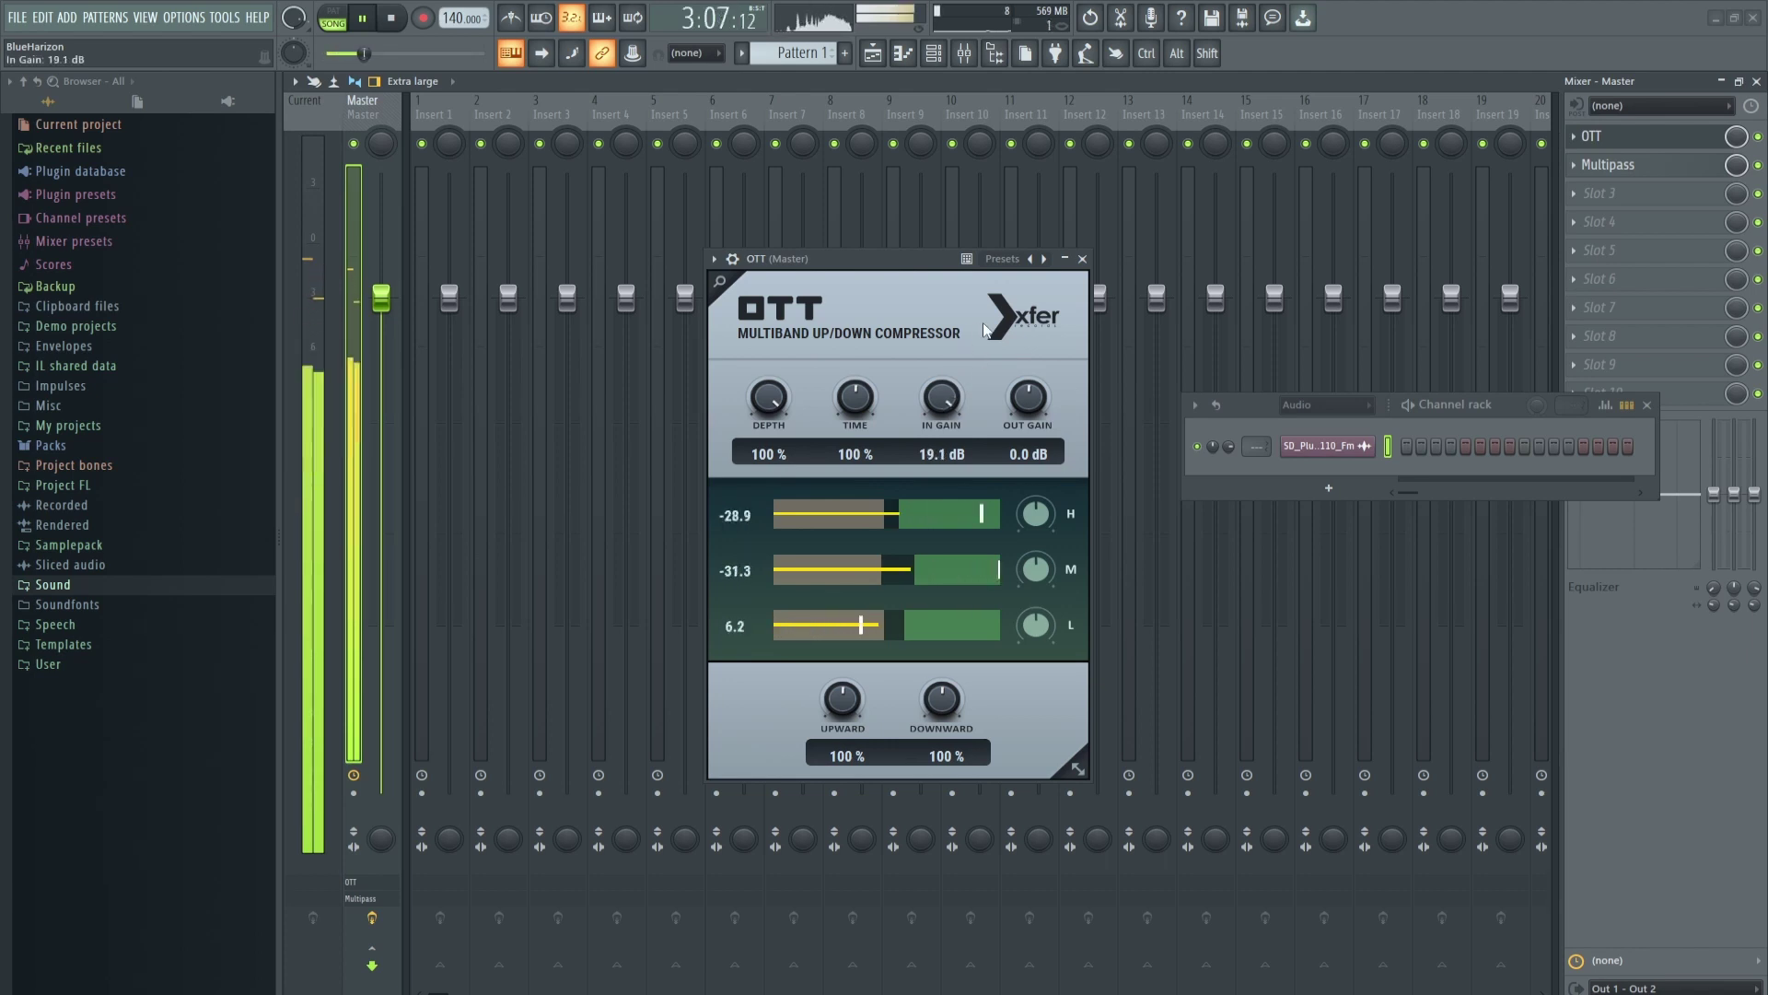
key(space)
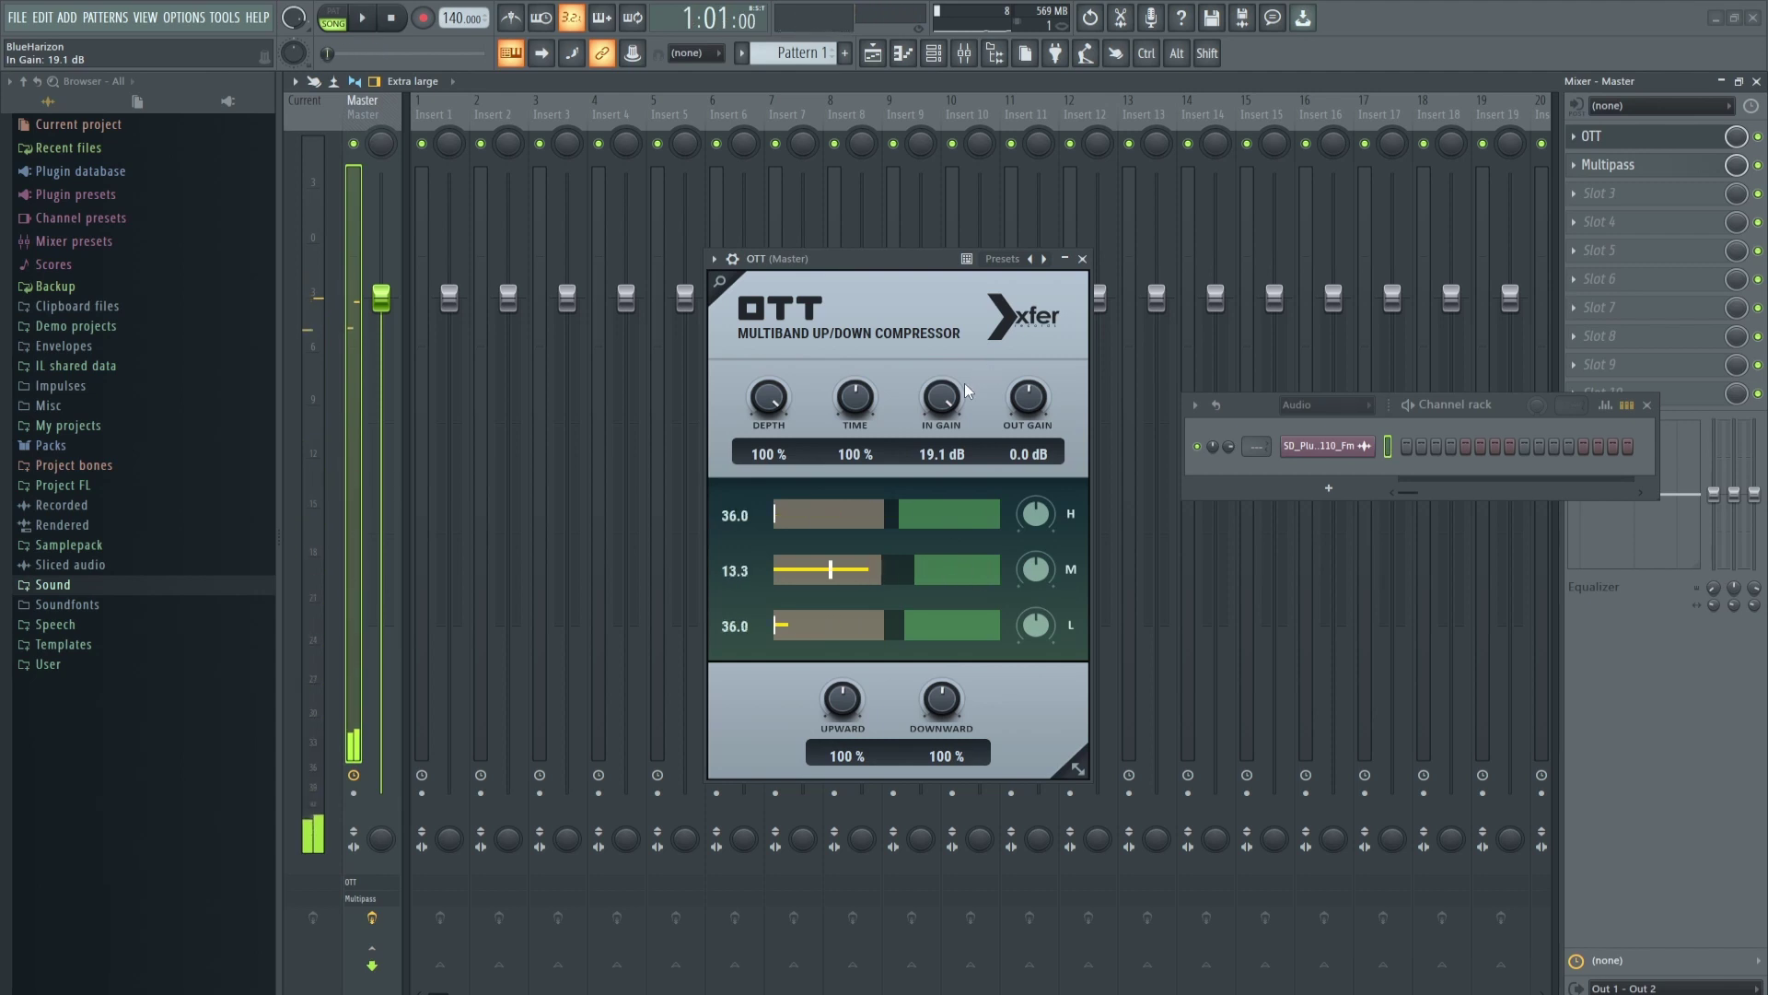
drag(947, 396, 941, 470)
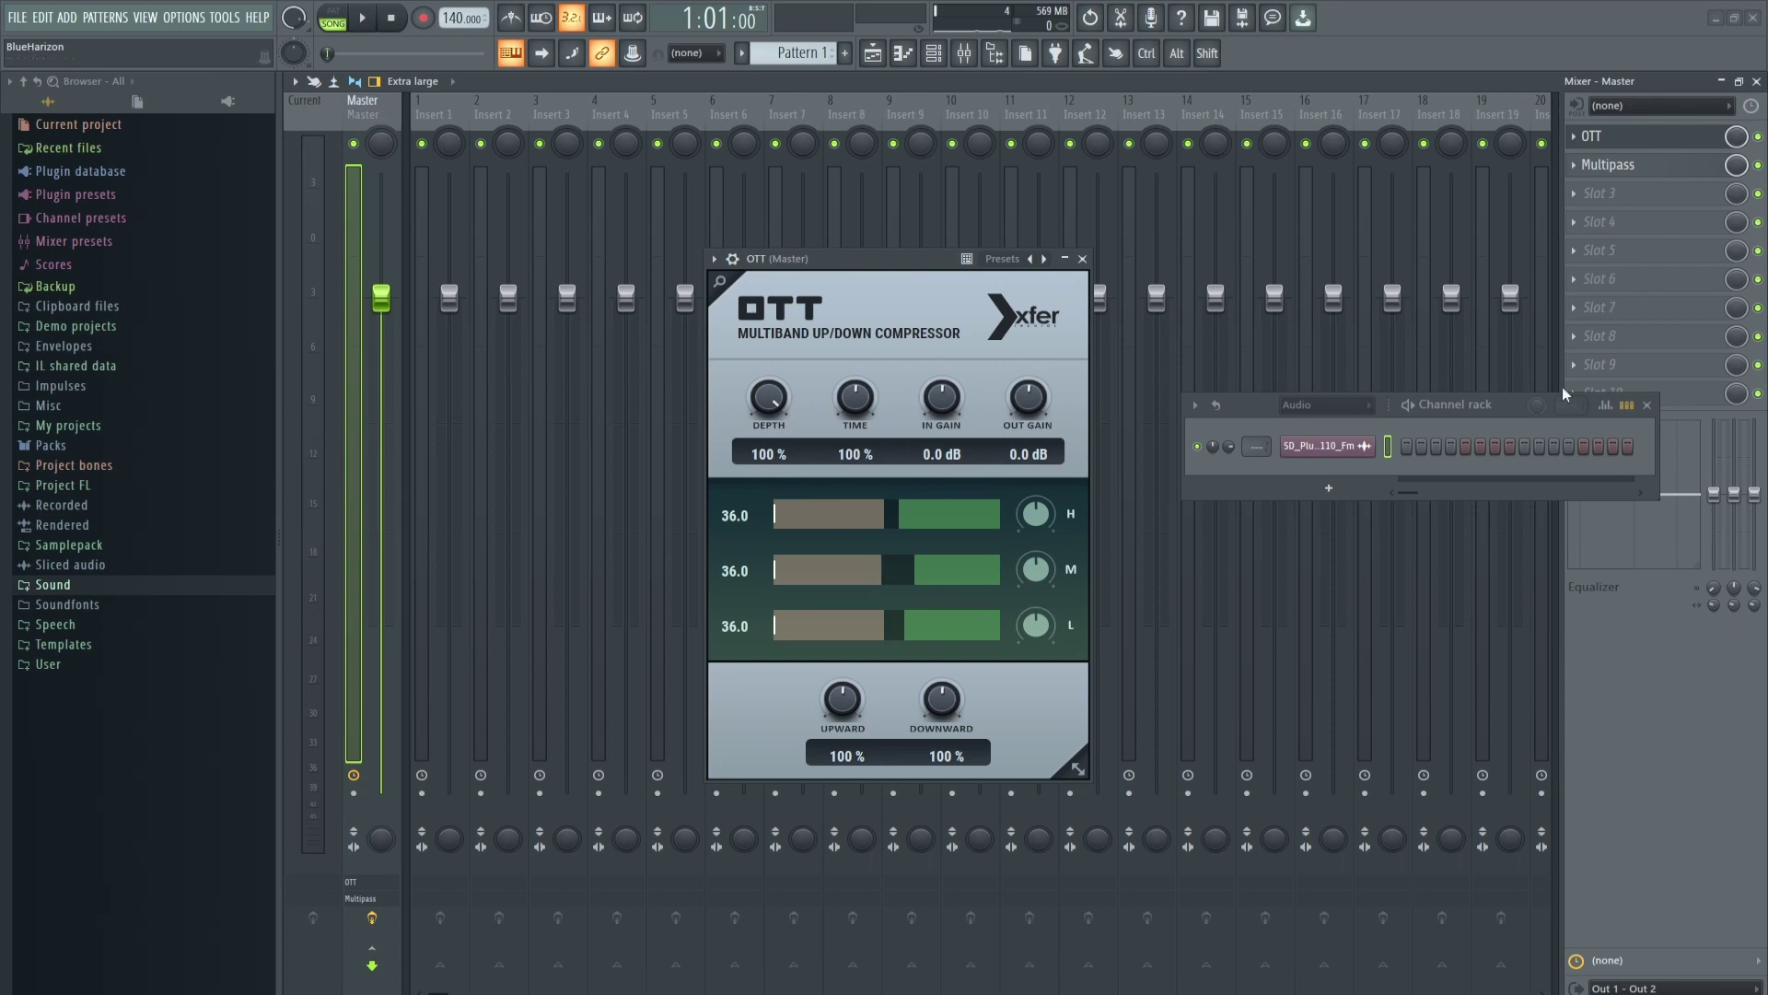
- Add Fruity Balance to the Master track and move it to effect slot 5
middle_click(1645, 201)
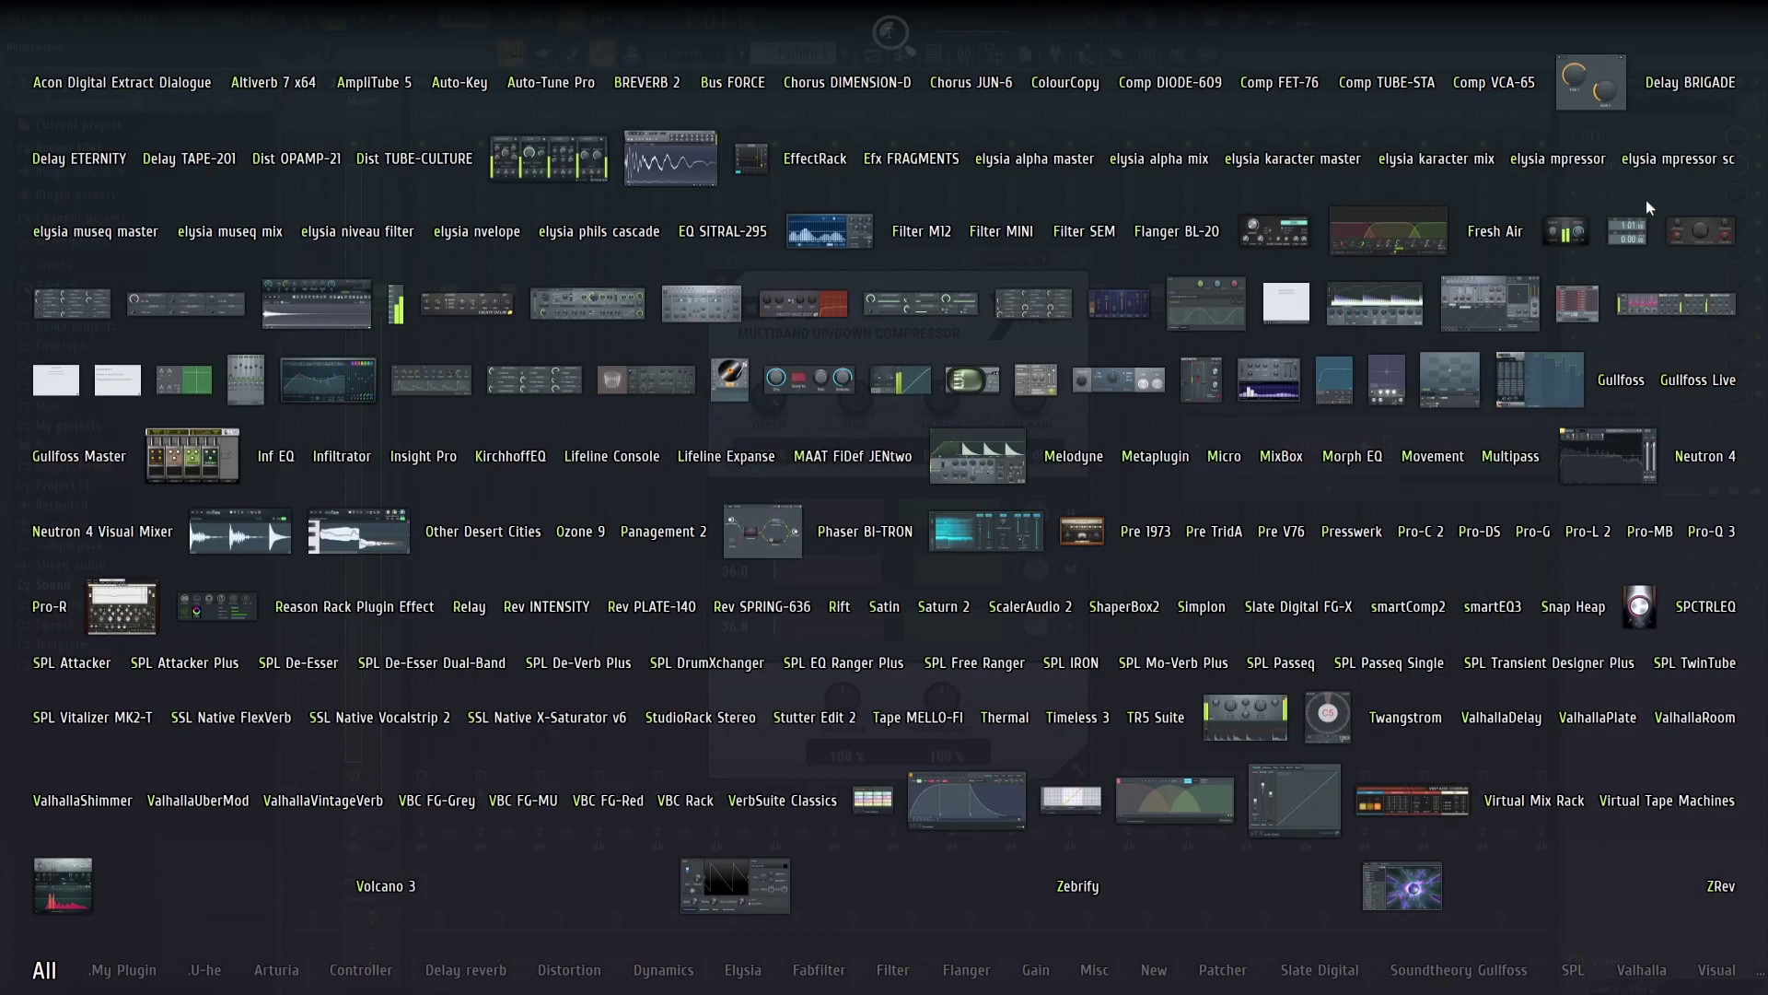
click(1591, 238)
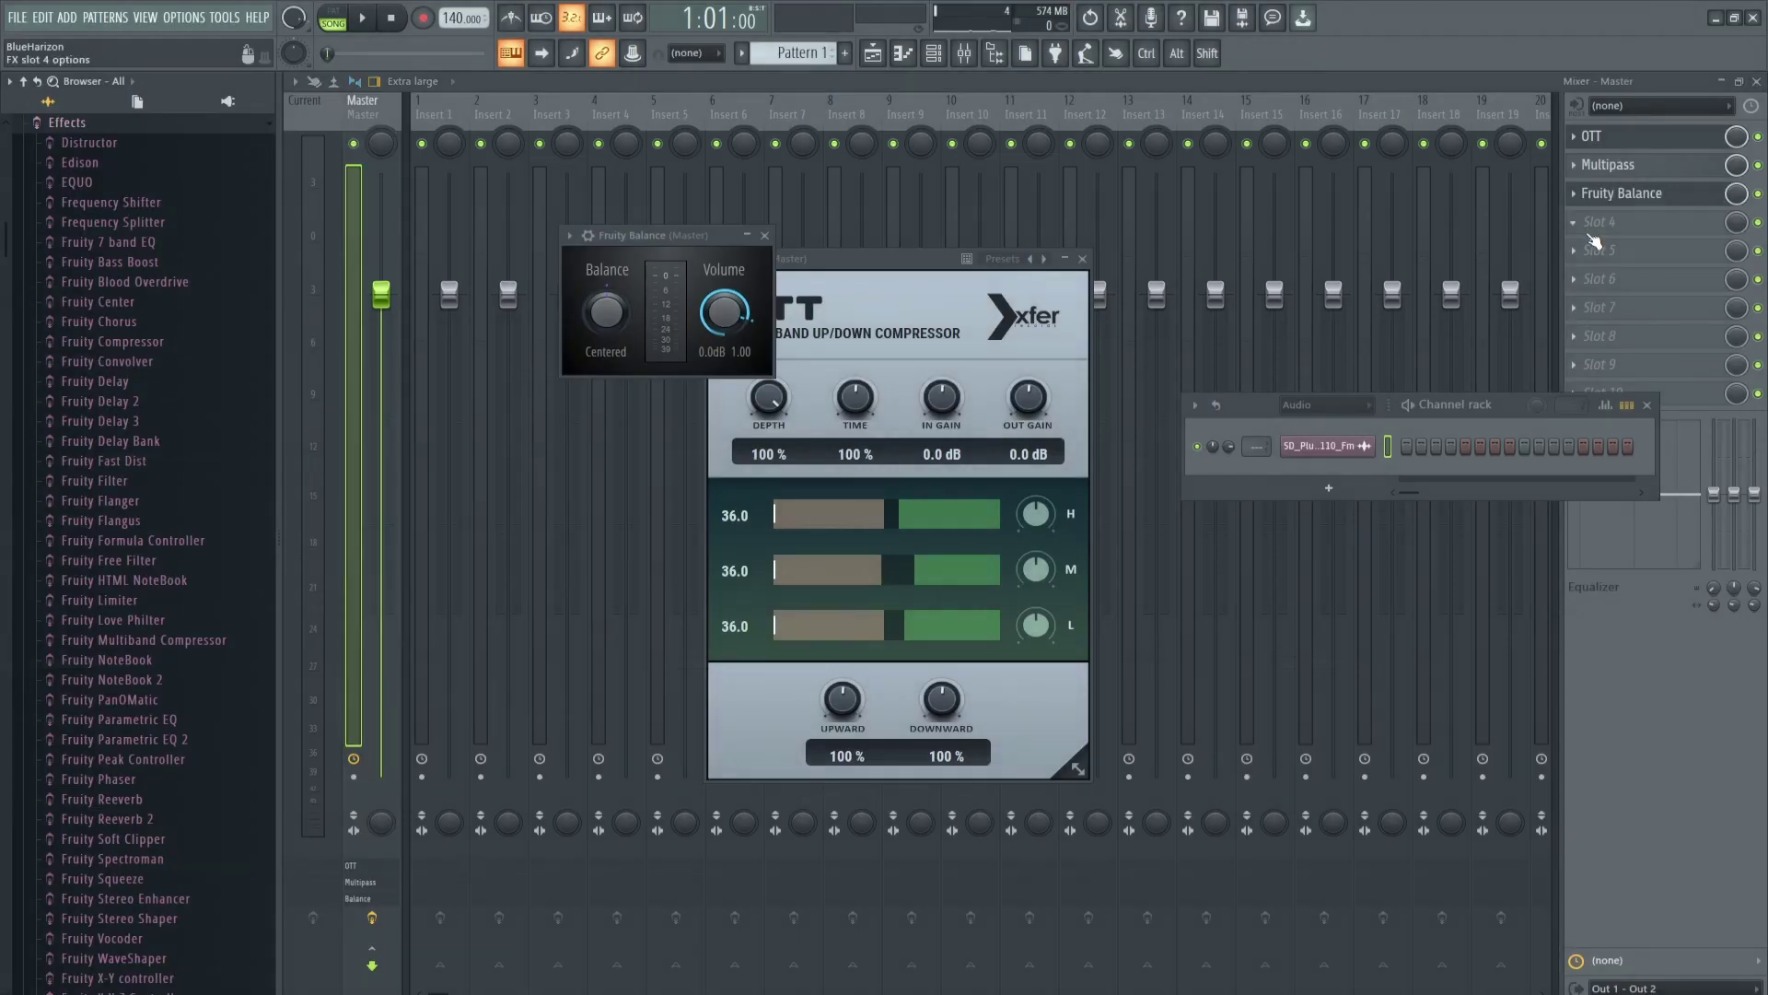
drag(1621, 194, 1635, 254)
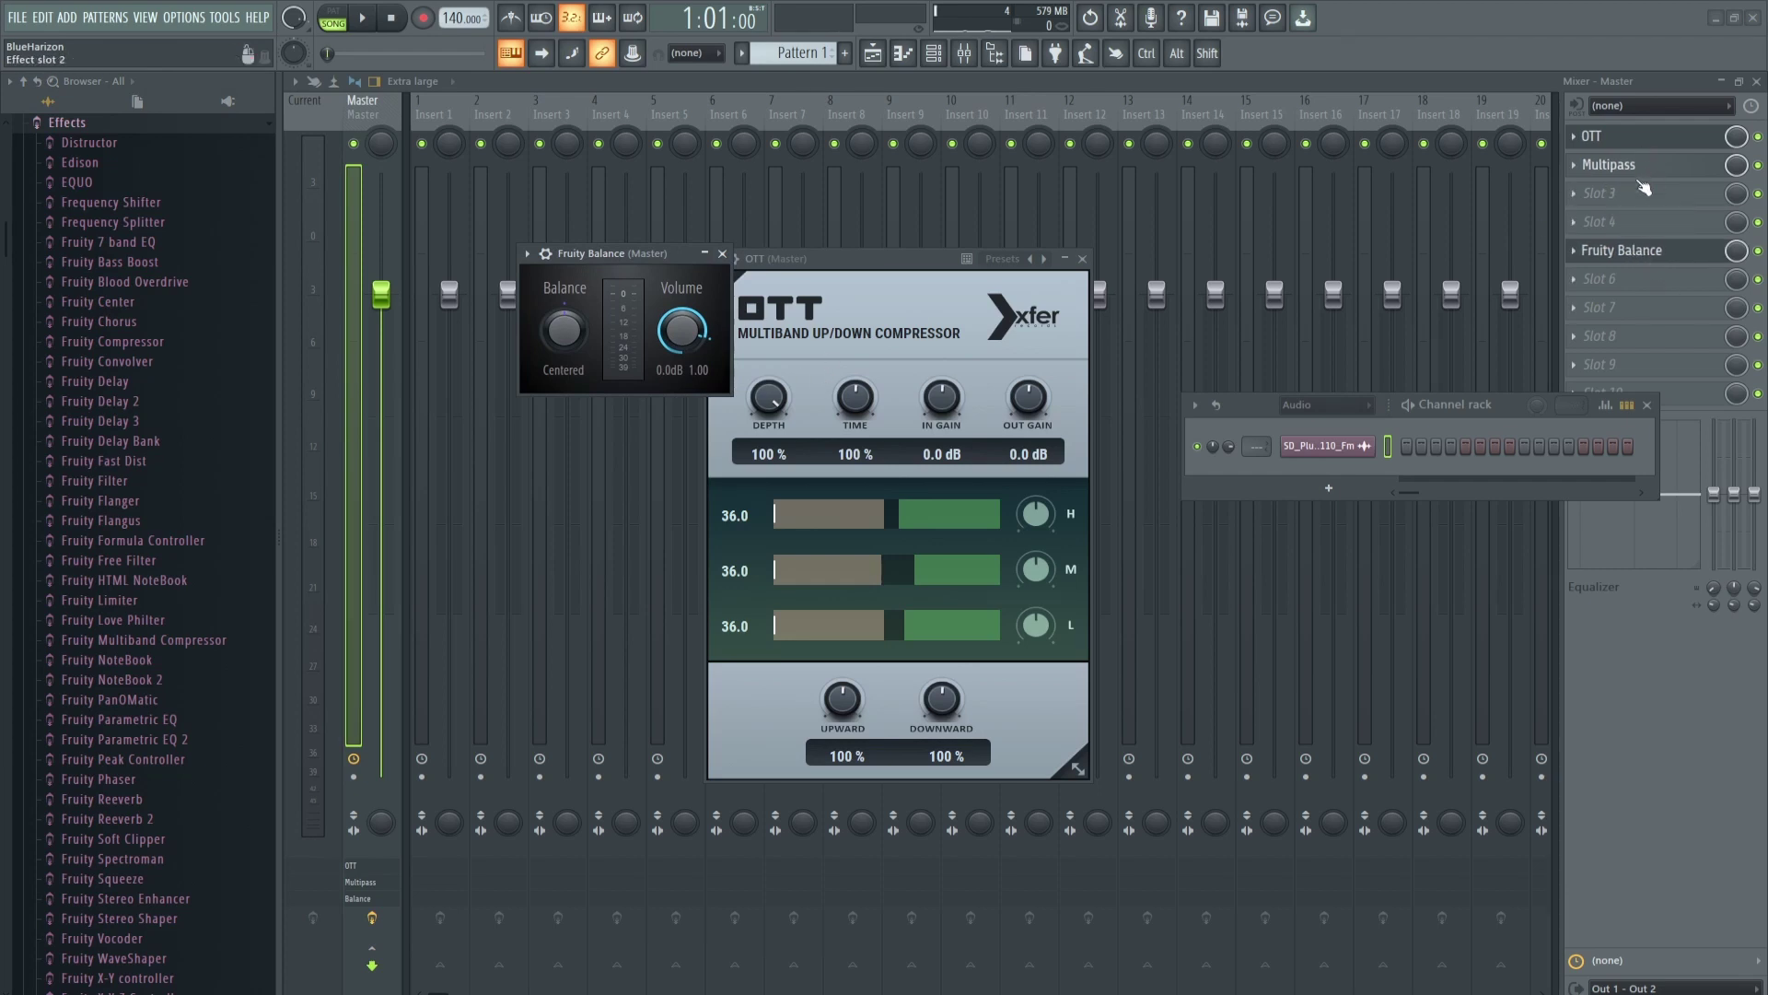
- Play the song with Fruity Balance's volume at 0.6 dB, and remove the plugin from the Master track
mouse_move(682, 330)
mouse_down()
mouse_move(681, 314)
mouse_move(682, 331)
mouse_up()
key(space)
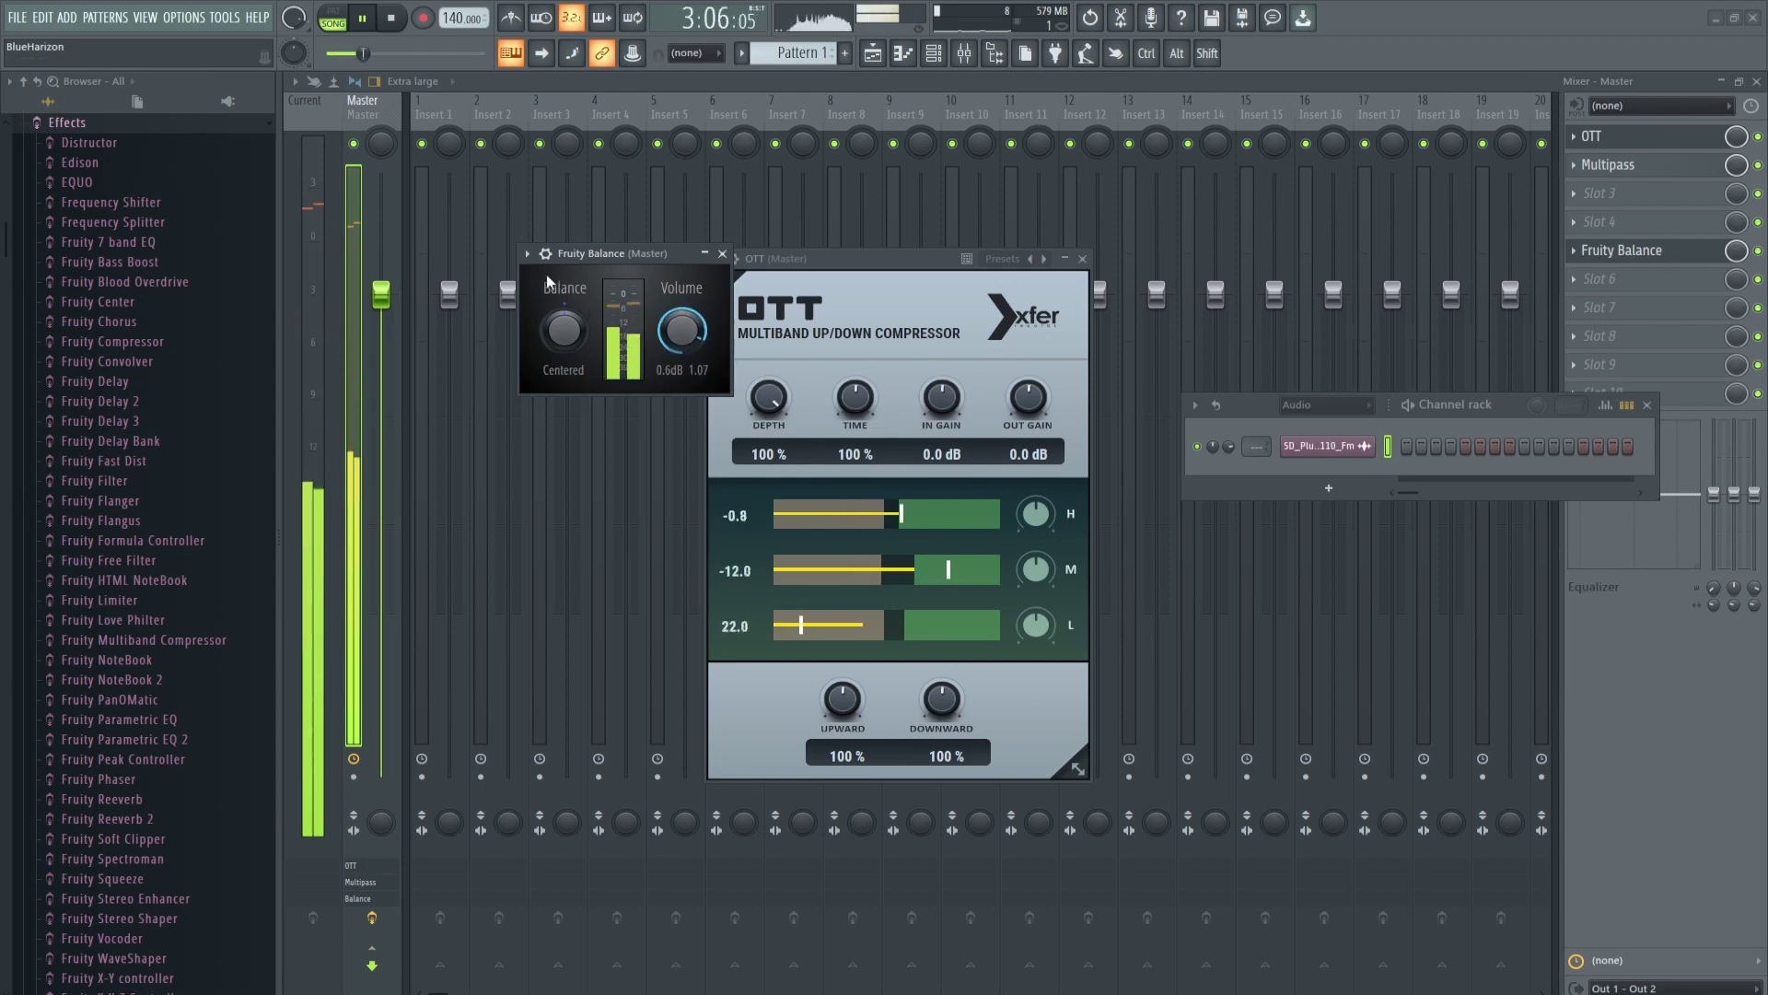
click(528, 253)
click(564, 291)
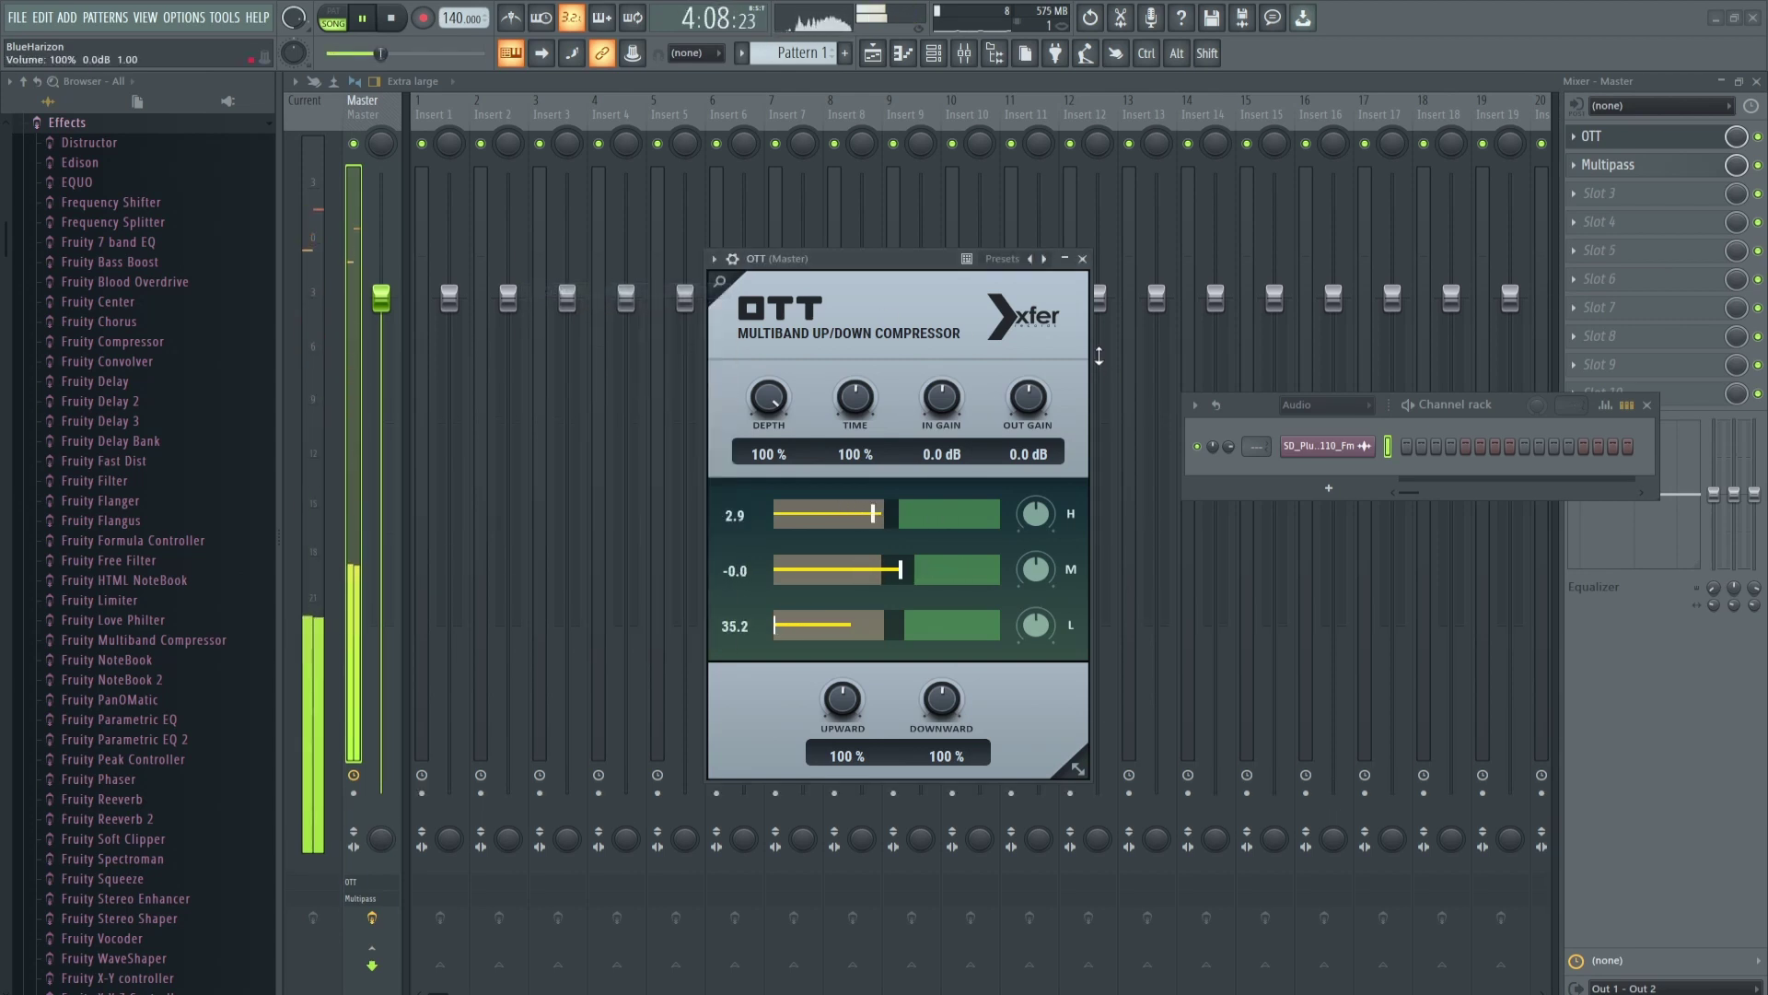
key(space)
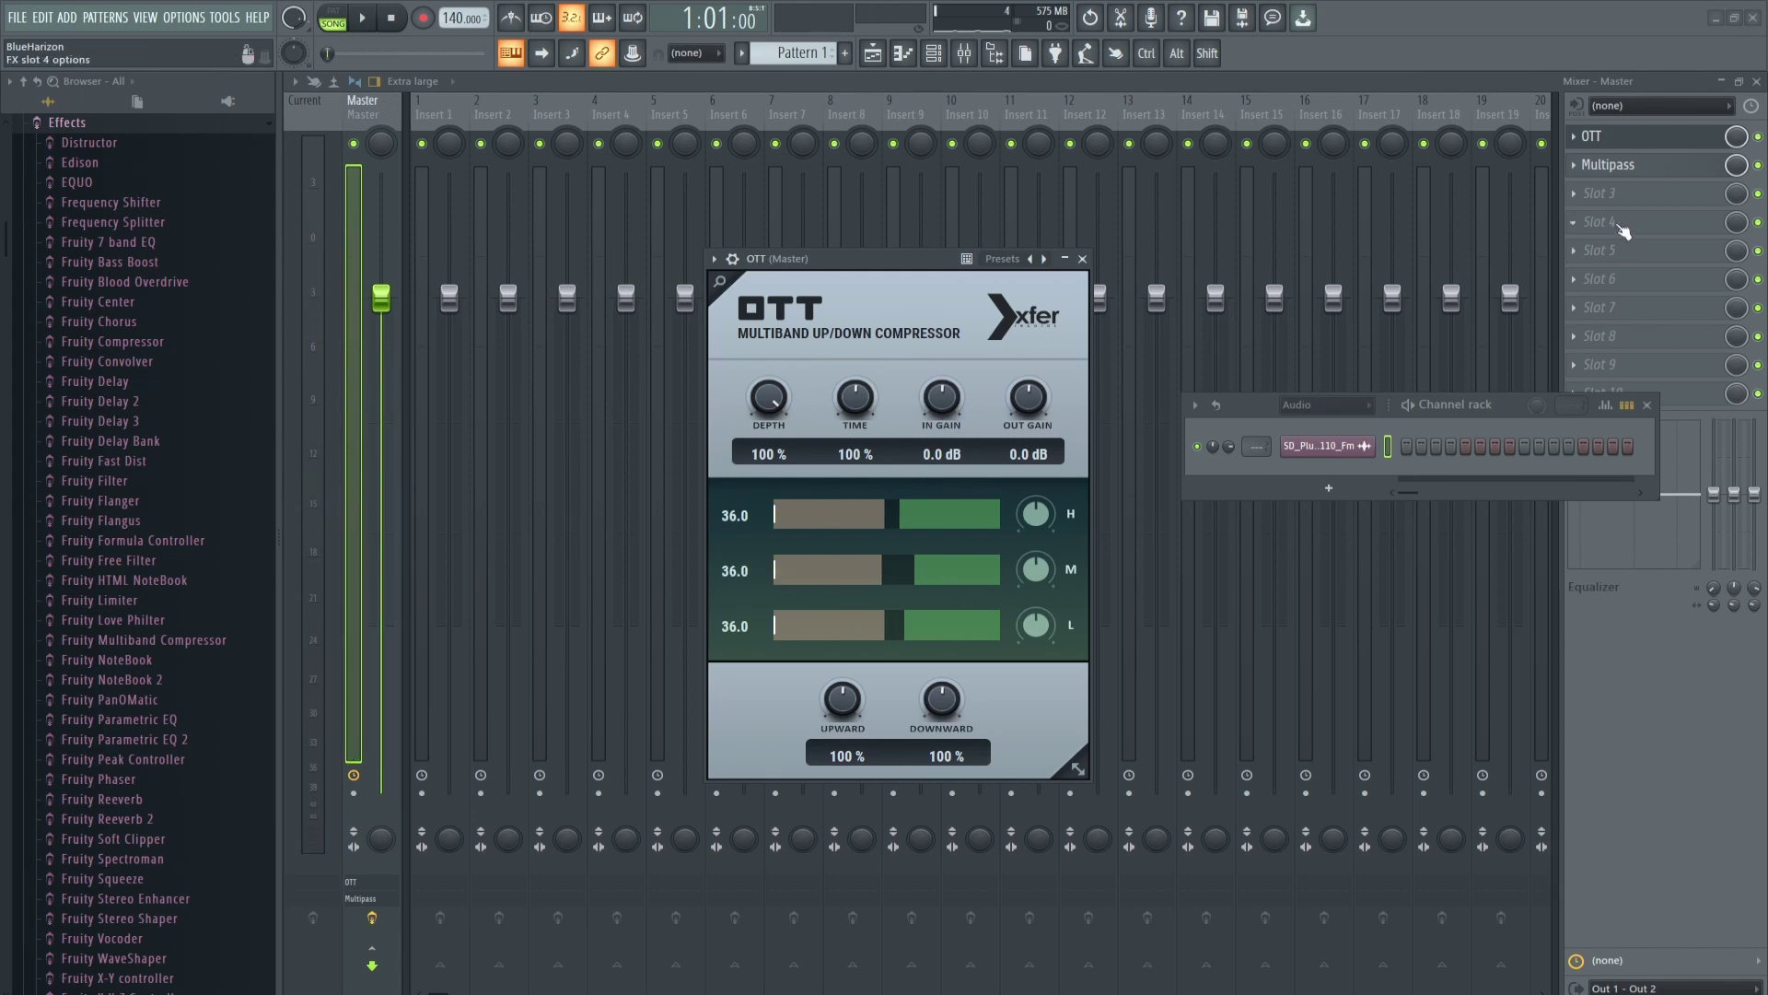
- Shift OTT to slot 2 and Multipass to slot 4, and insert Fruity Balance in slot 1 of the Master track
mouse_move(1628, 165)
mouse_down()
mouse_move(1628, 226)
mouse_move(1629, 171)
mouse_up()
click(1613, 136)
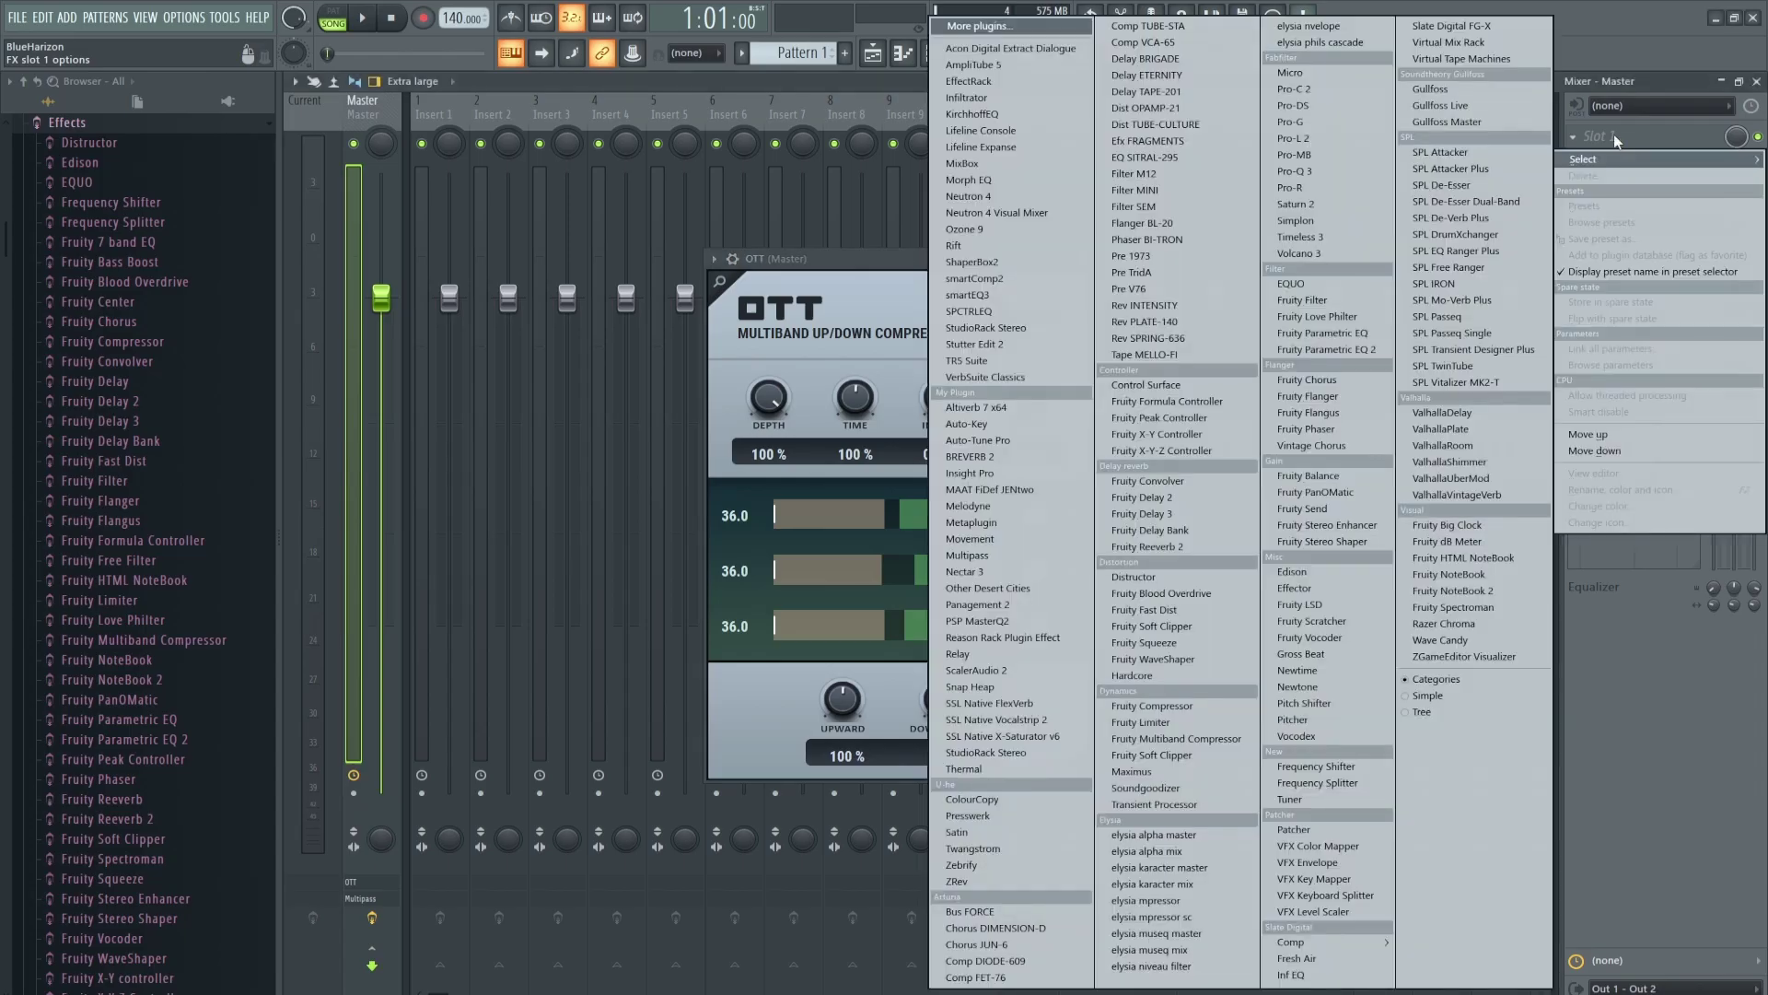
right_click(1614, 135)
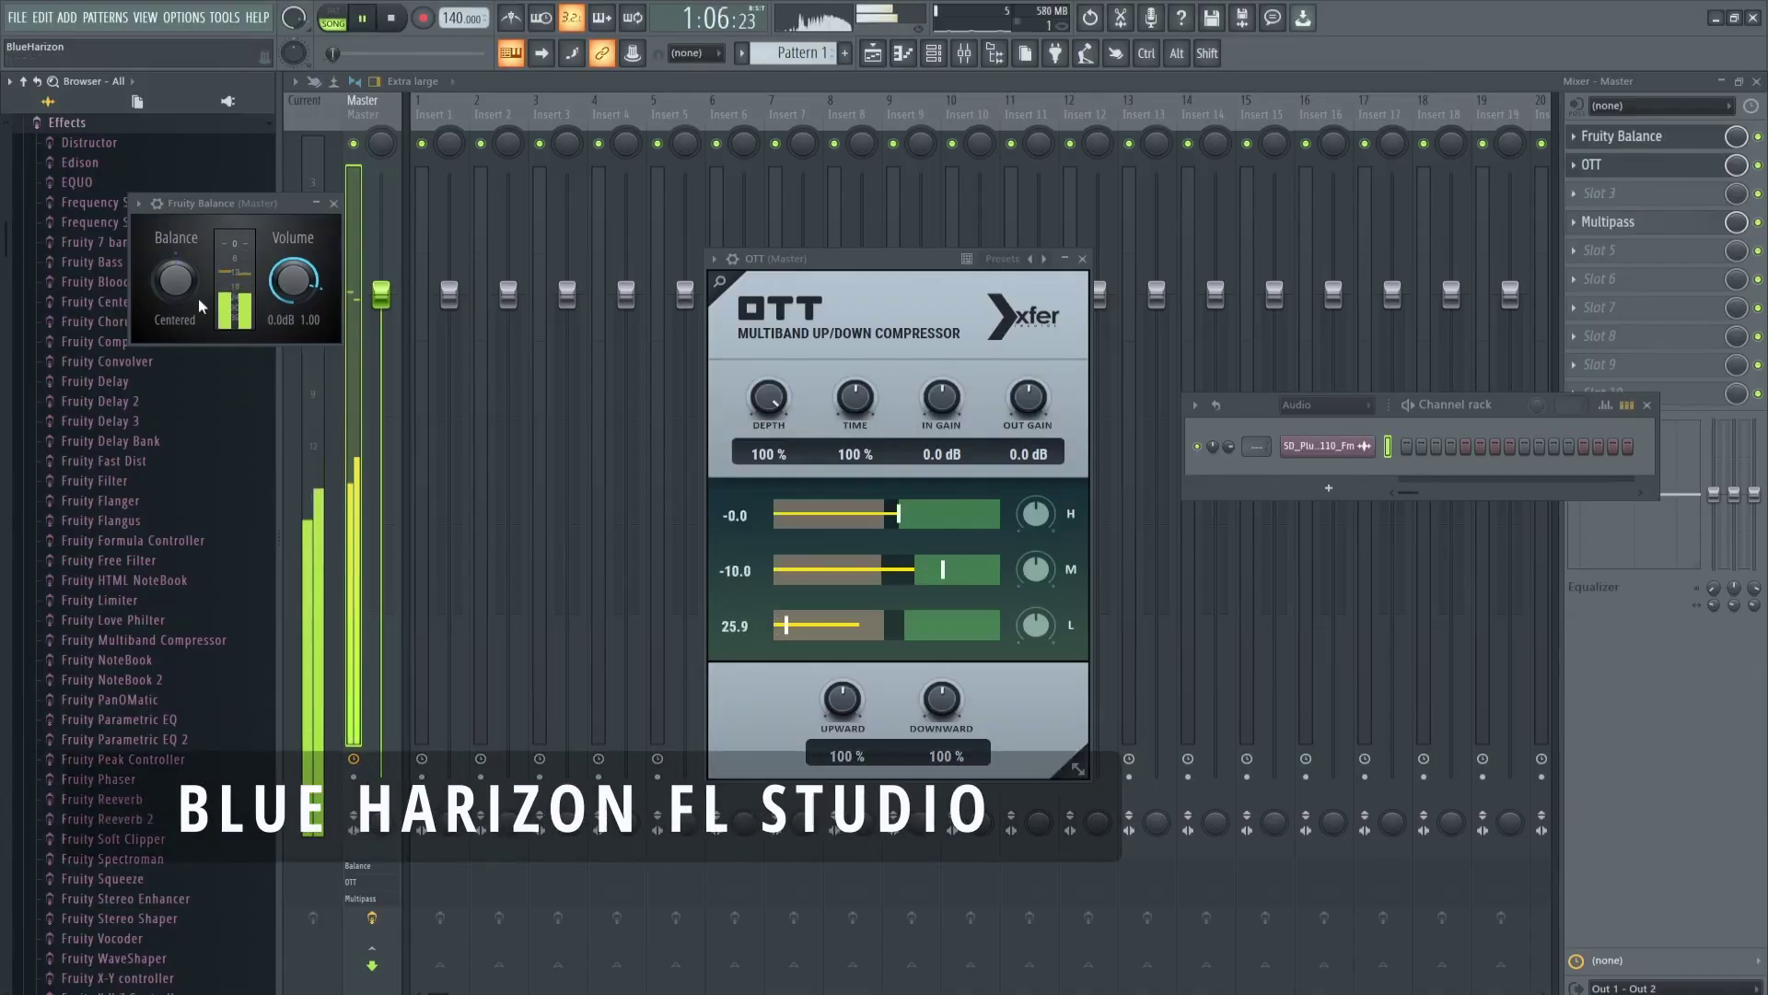
- Adjust Fruity Balance's volume during playback, remove the plugin from the Master track, and stop the song
drag(302, 291, 277, 286)
click(139, 204)
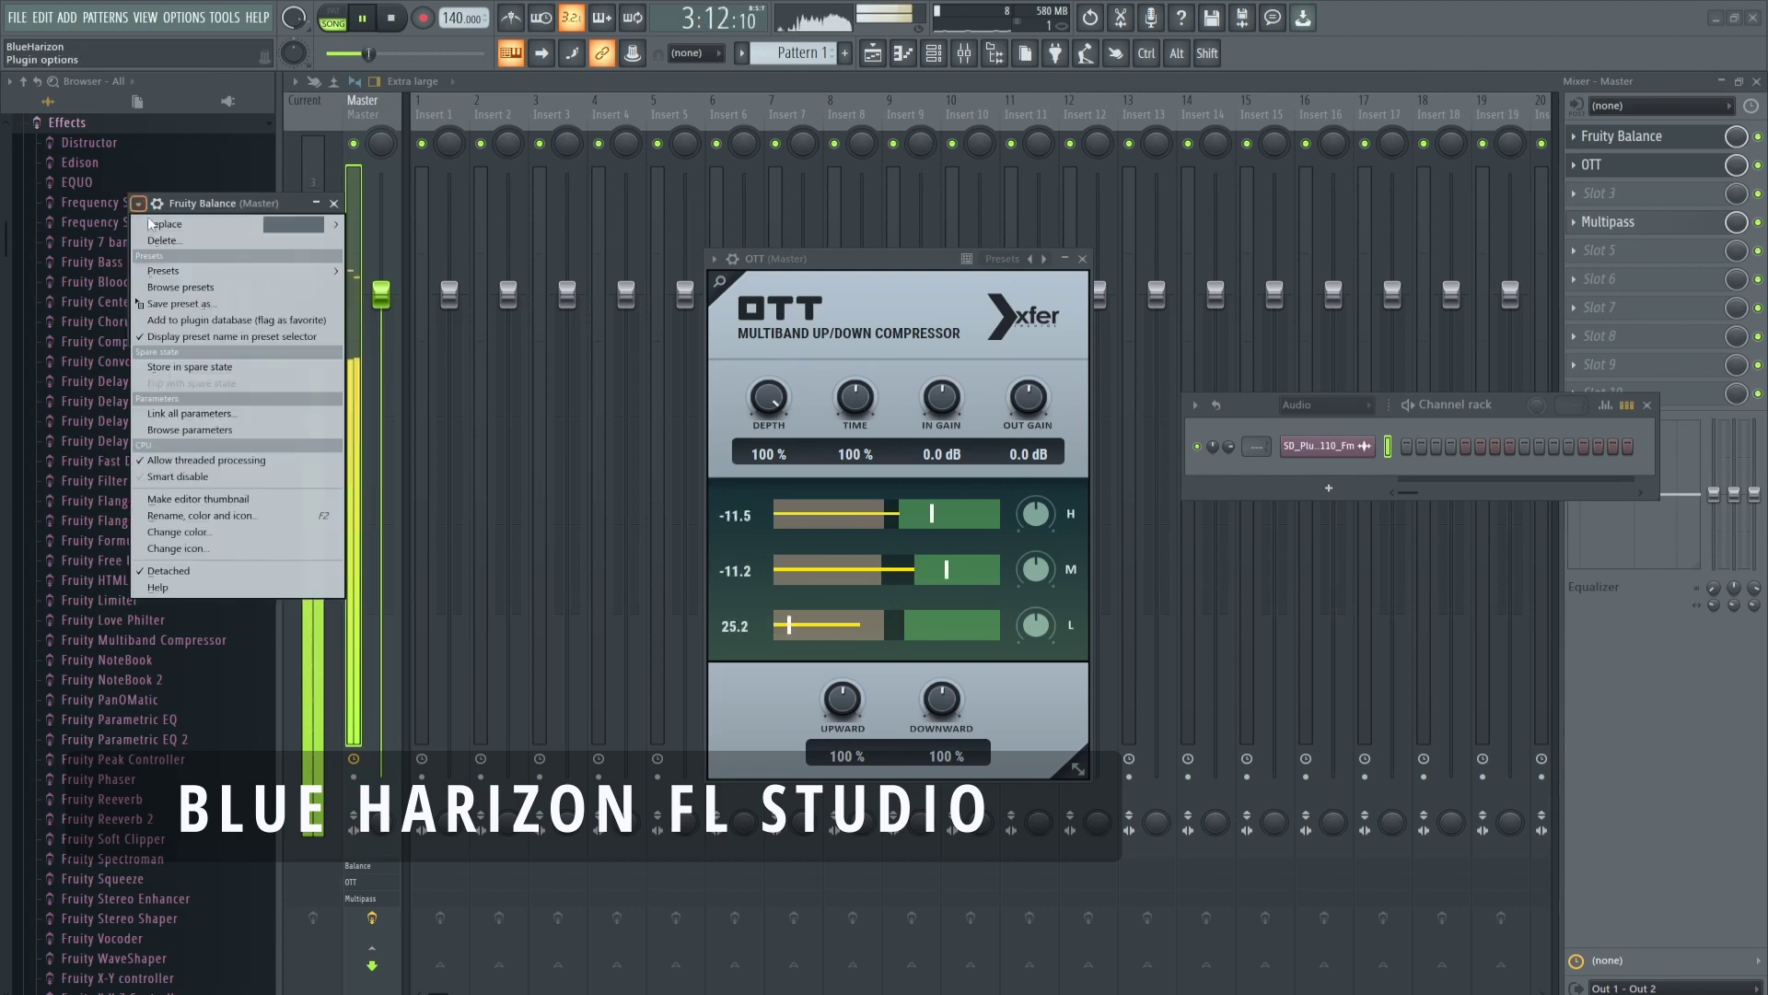
click(182, 242)
key(space)
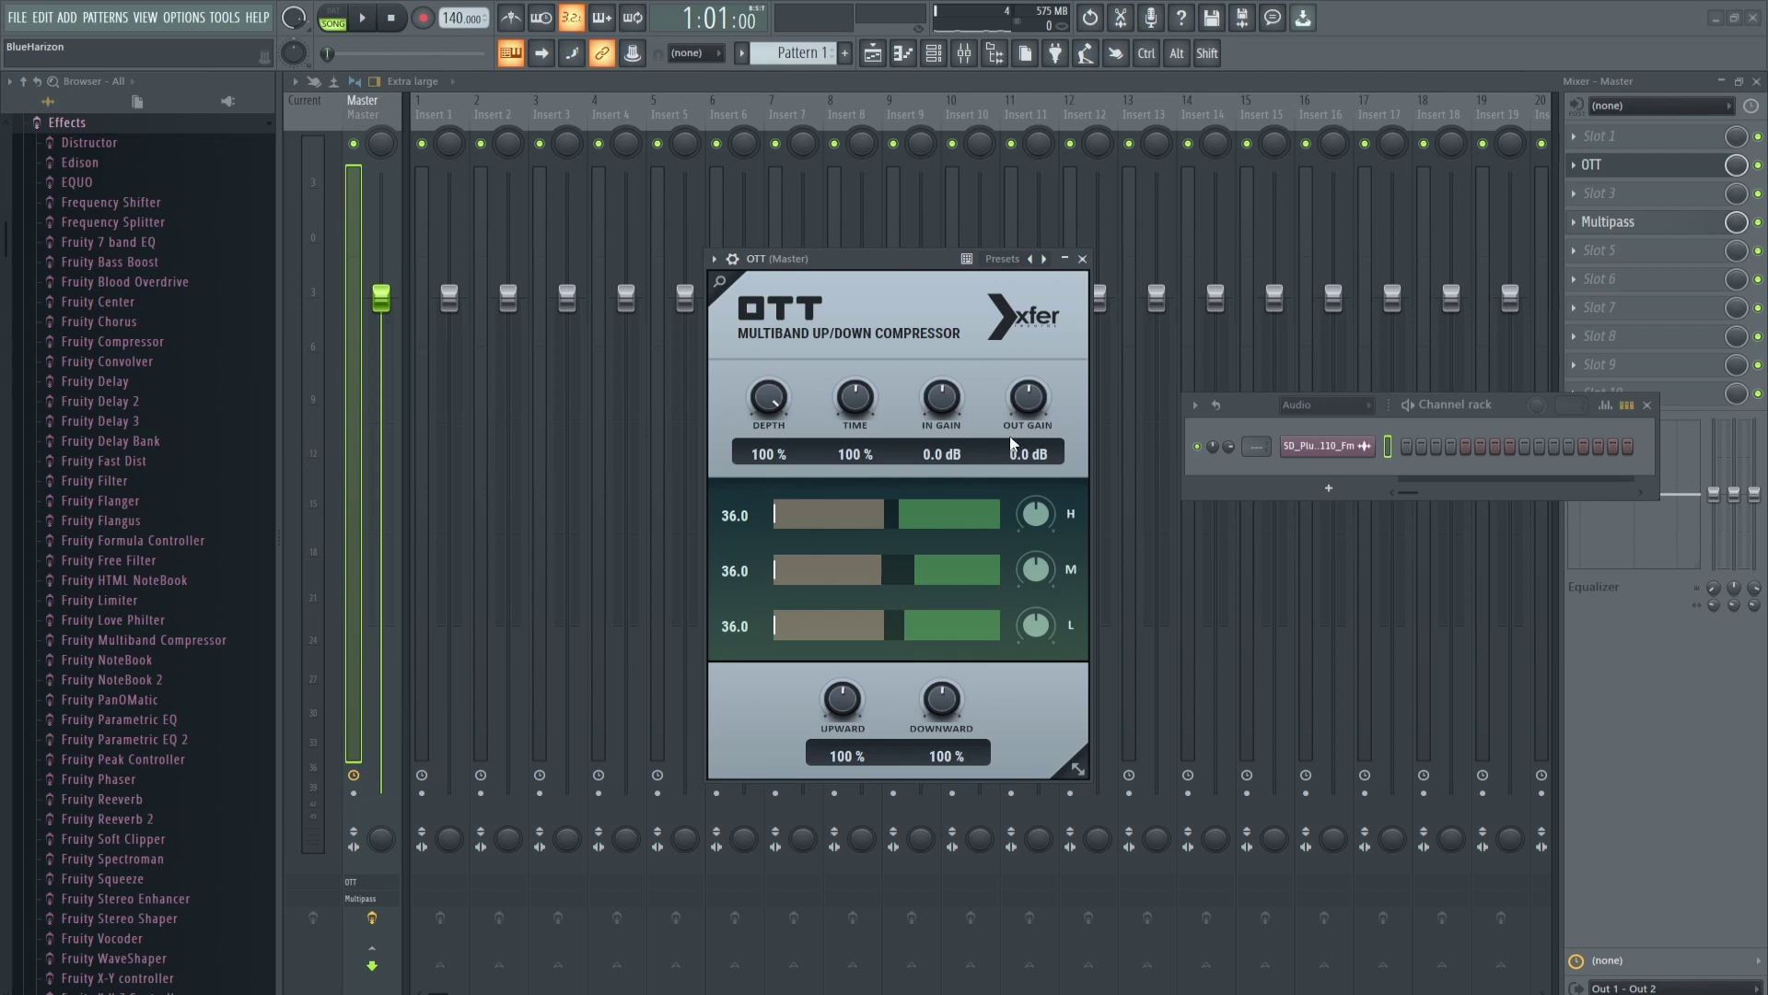
- Audition threshold changes on OTT's high band during playback, ending at 102%
mouse_move(980, 516)
mouse_down()
mouse_move(923, 518)
mouse_move(964, 522)
mouse_move(917, 558)
mouse_move(864, 529)
mouse_up()
key(space)
mouse_move(902, 520)
mouse_down()
mouse_move(948, 518)
mouse_move(876, 540)
mouse_move(896, 535)
mouse_up()
key(space)
- Switch to the threshold diagram in Affinity Designer and point out the waveform section below the line and the small source waveform image
click(832, 993)
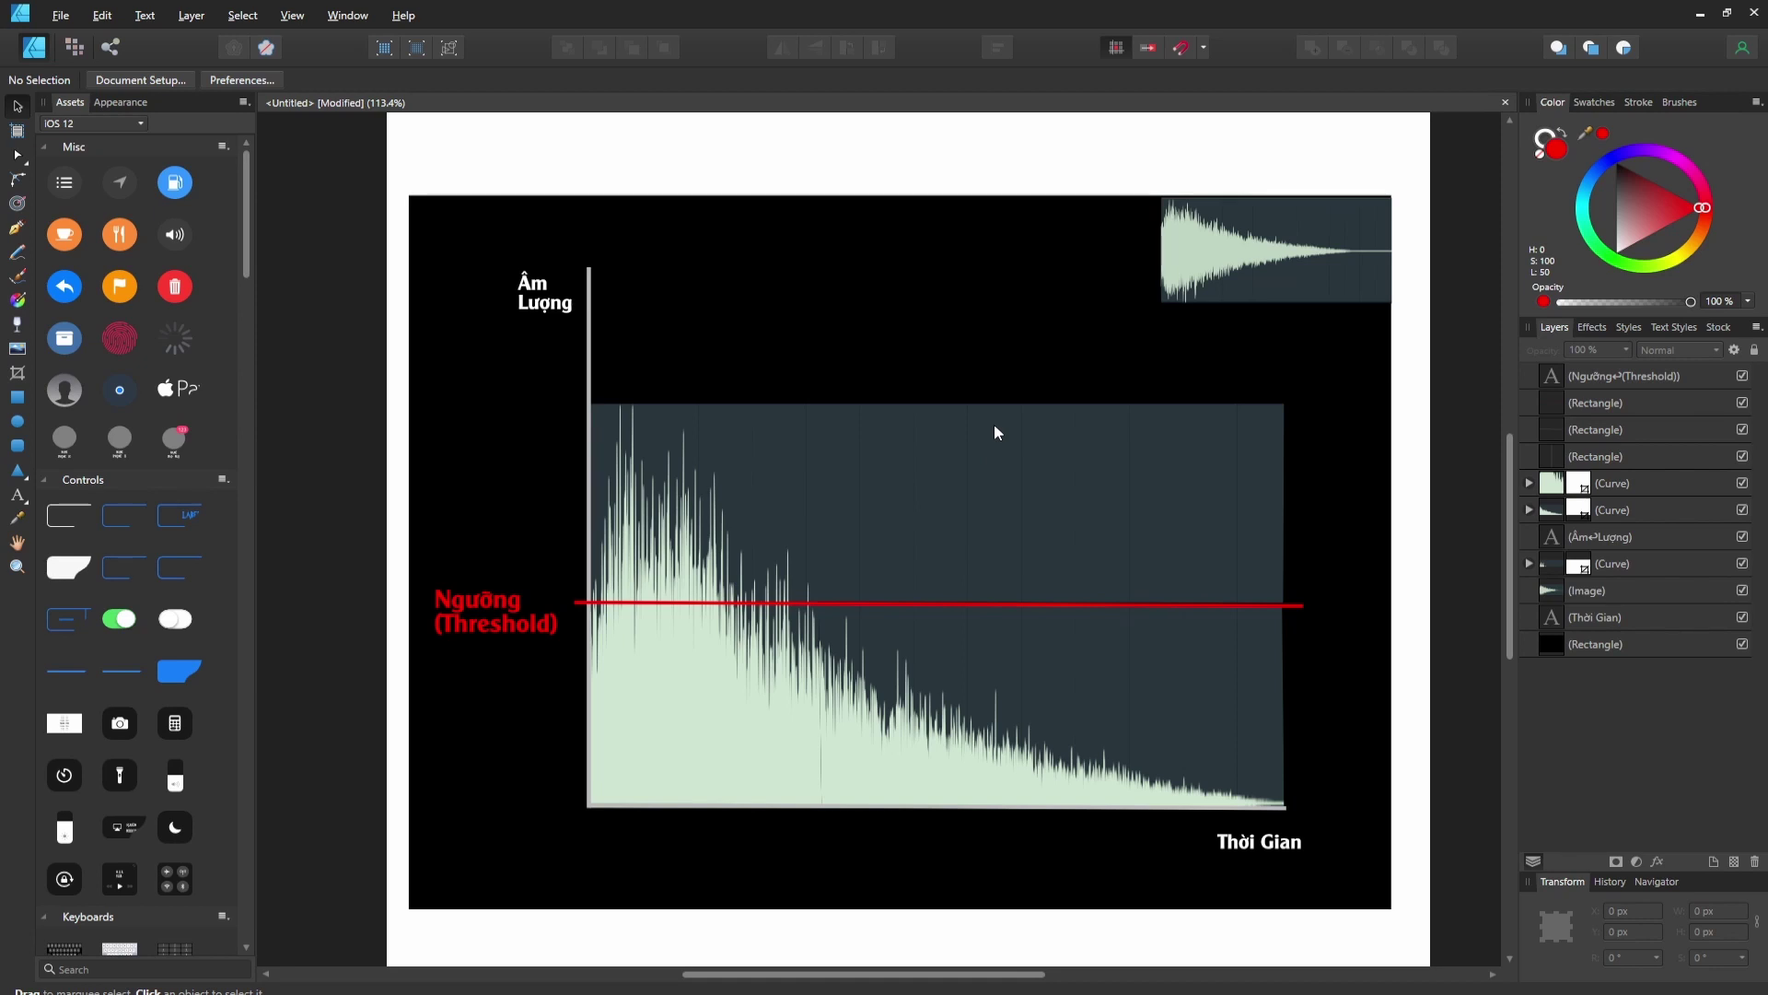
click(999, 697)
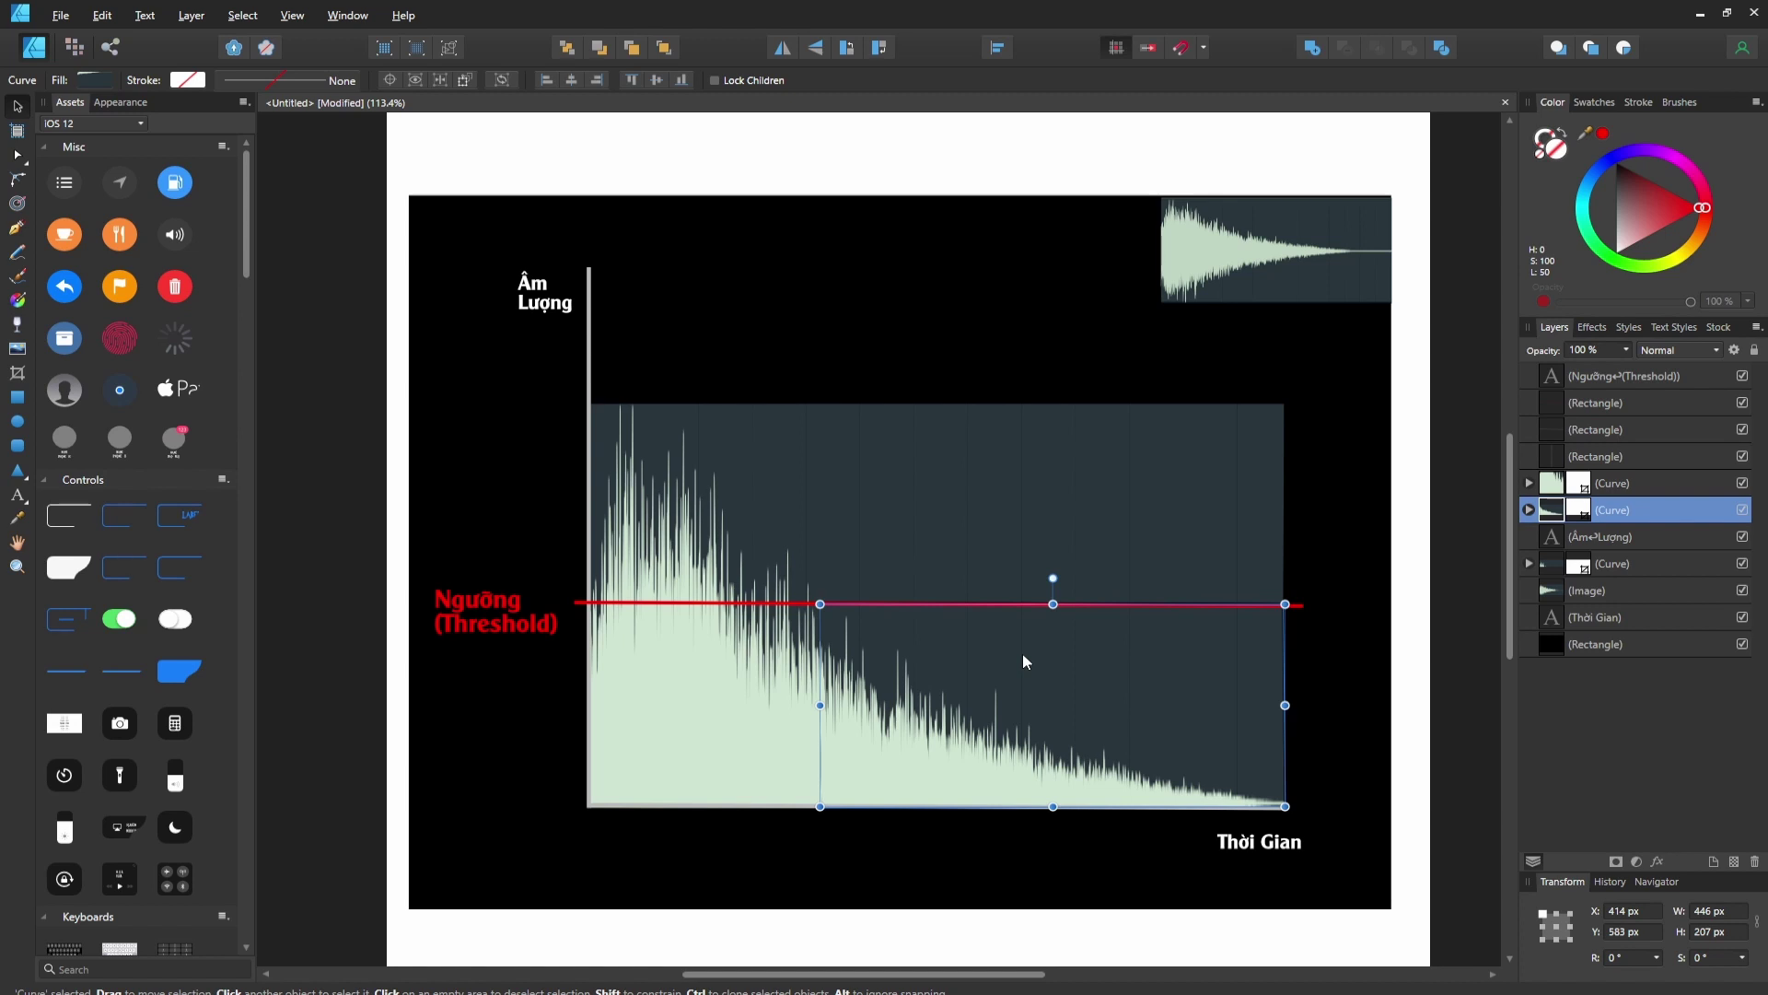
click(1251, 298)
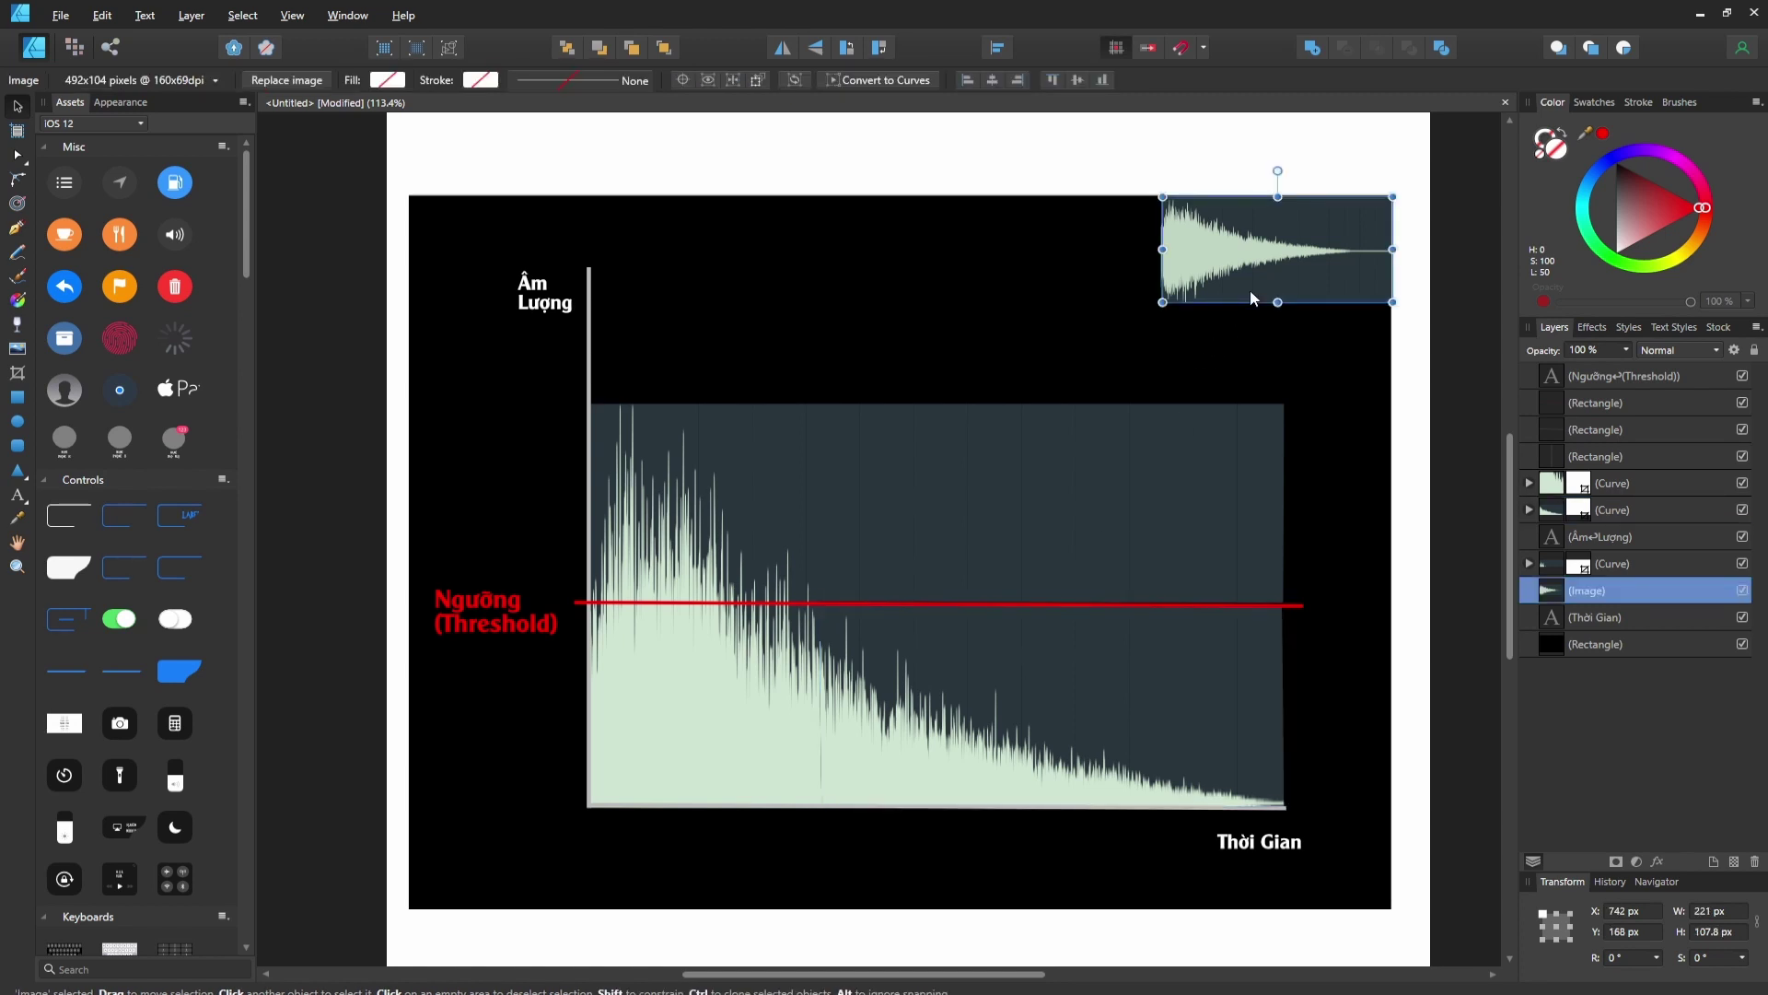
click(1052, 708)
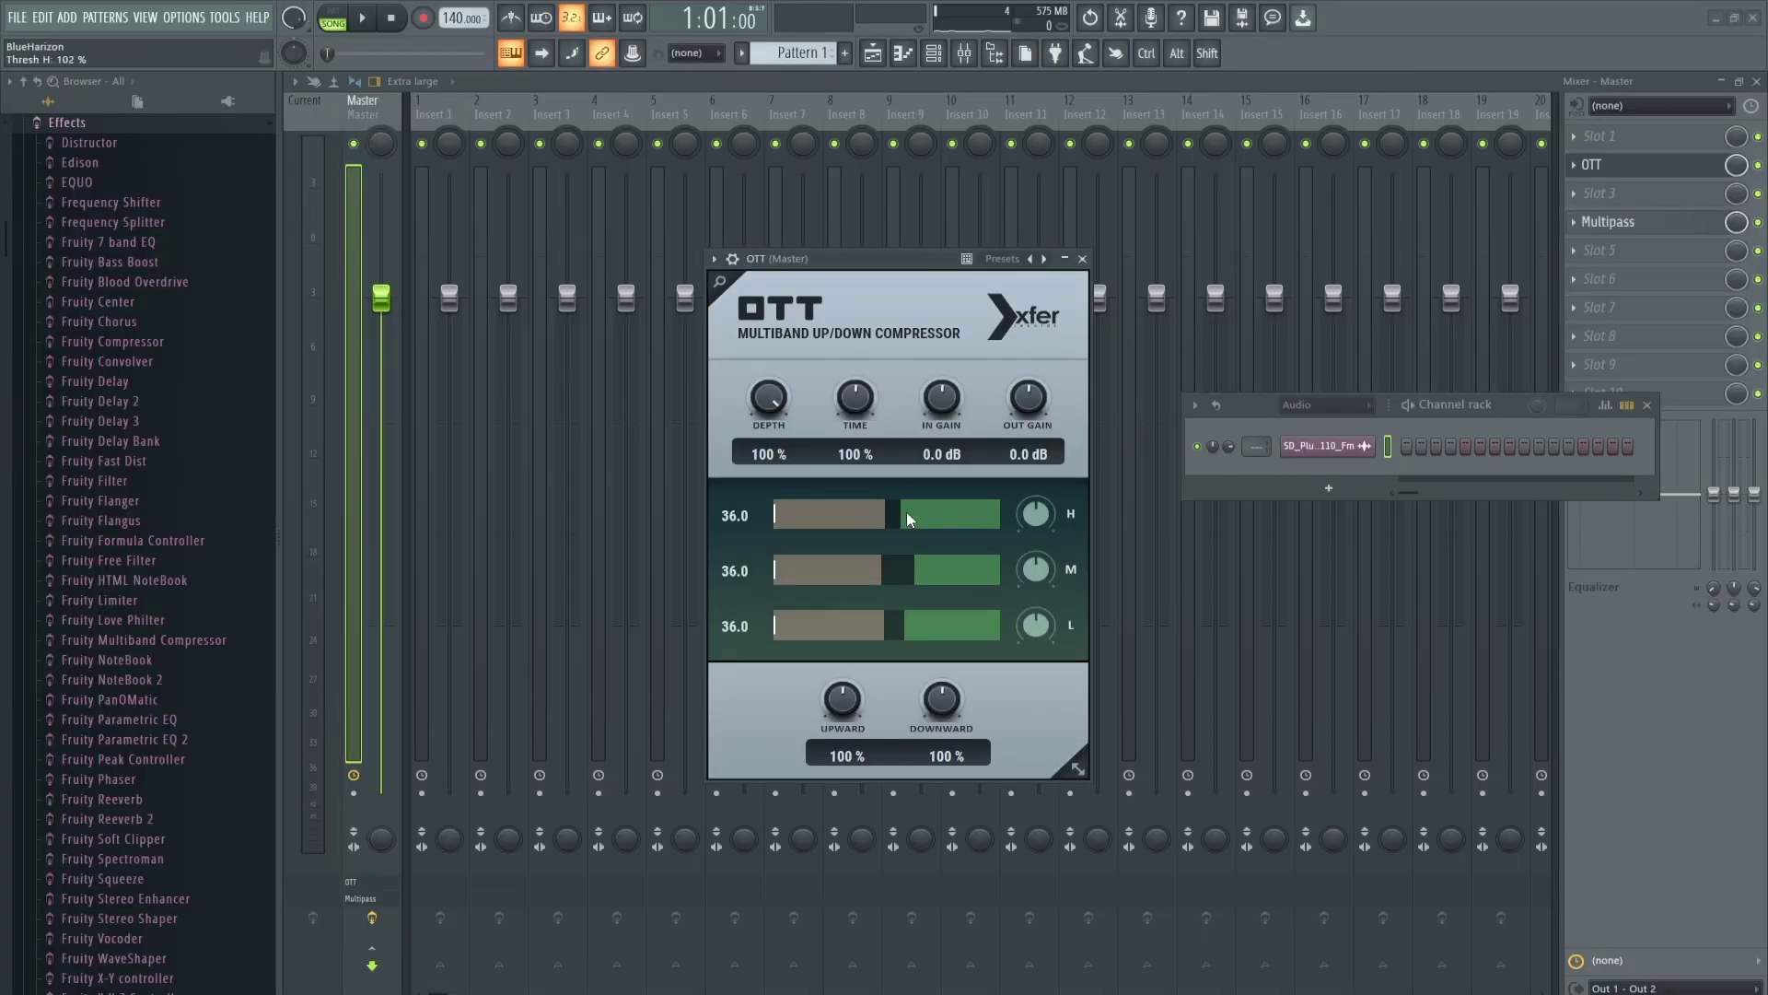
- Return to FL Studio and raise the threshold of OTT's low band slightly
mouse_move(901, 632)
mouse_down()
mouse_move(886, 632)
mouse_move(904, 635)
mouse_up()
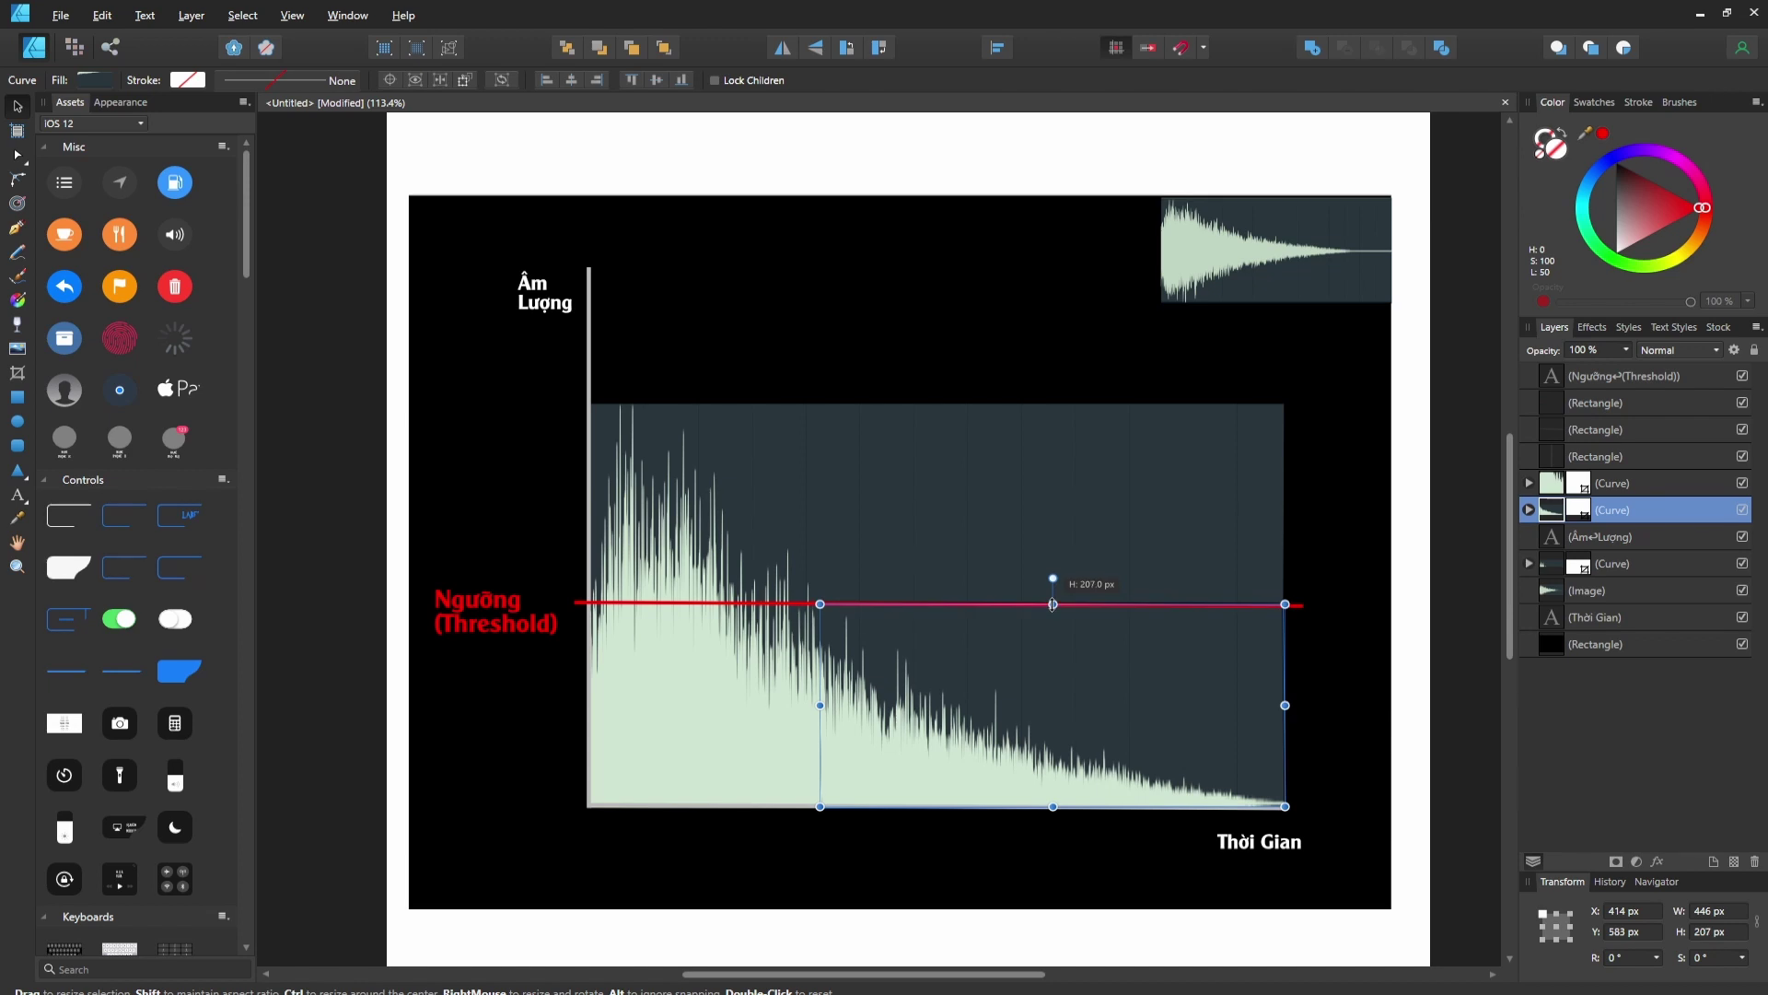
- In Affinity Designer, stretch the below-threshold waveform section up past the red line, and shrink it back to about 204 px high
drag(1053, 604, 1053, 396)
click(1121, 462)
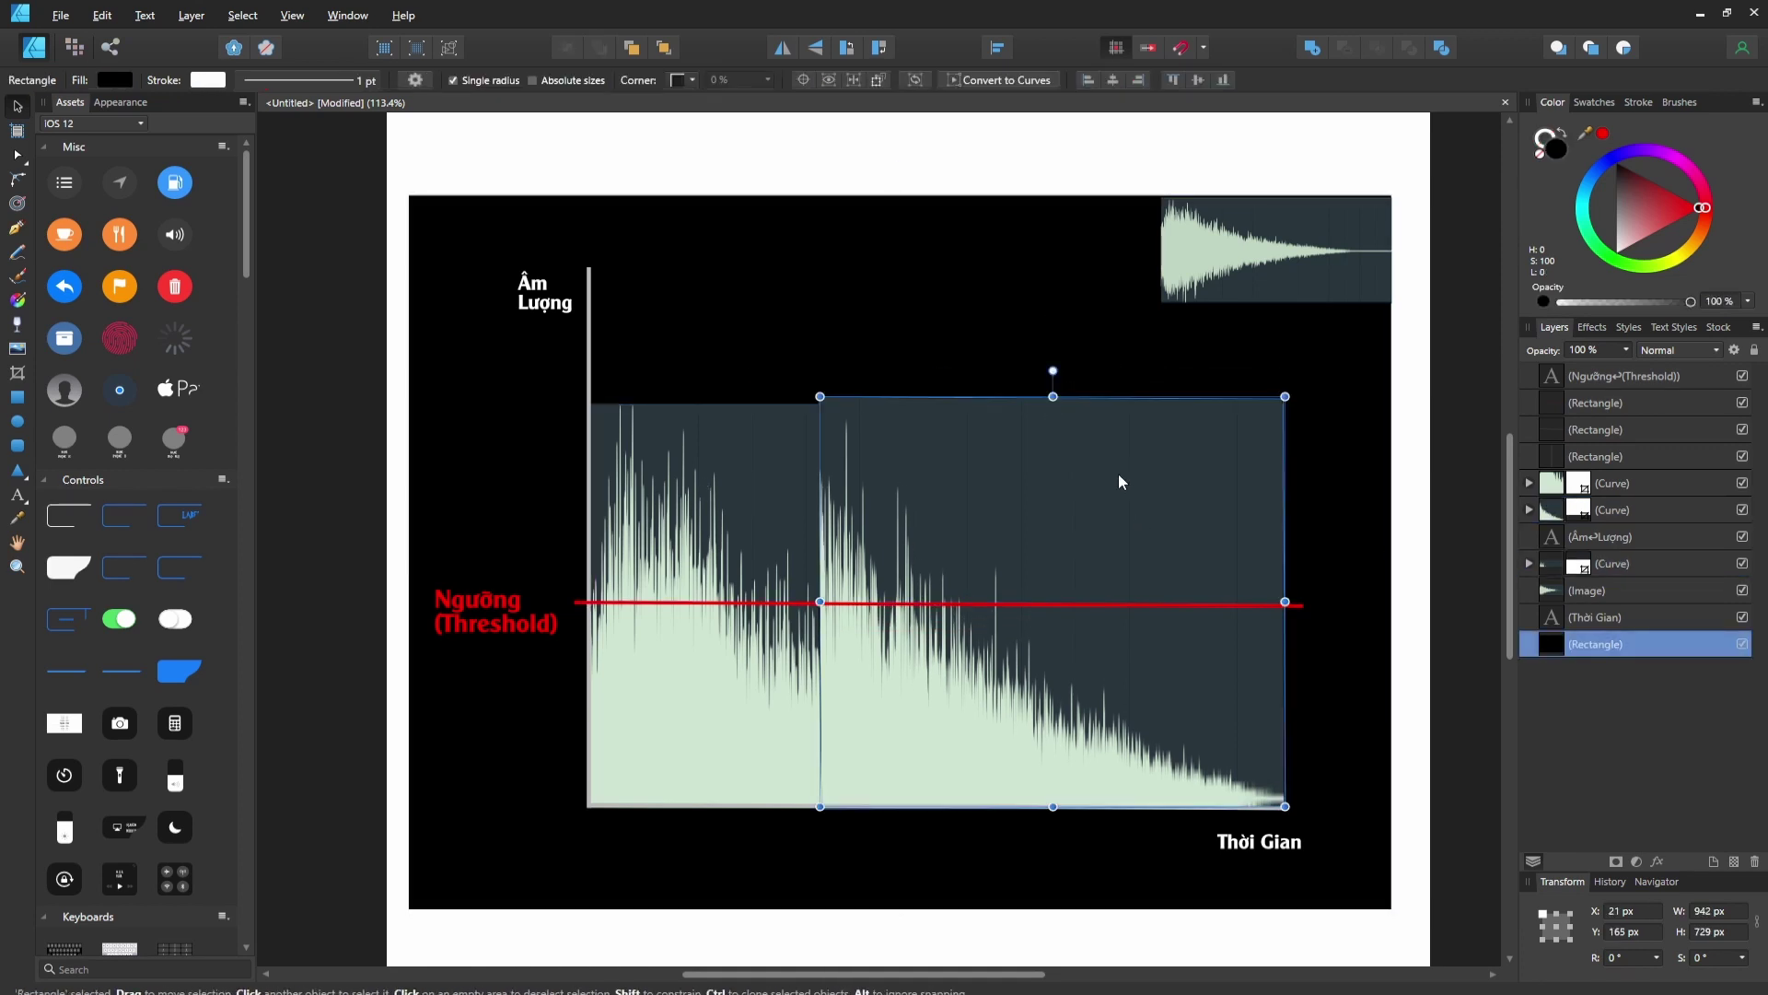
click(1118, 473)
click(727, 479)
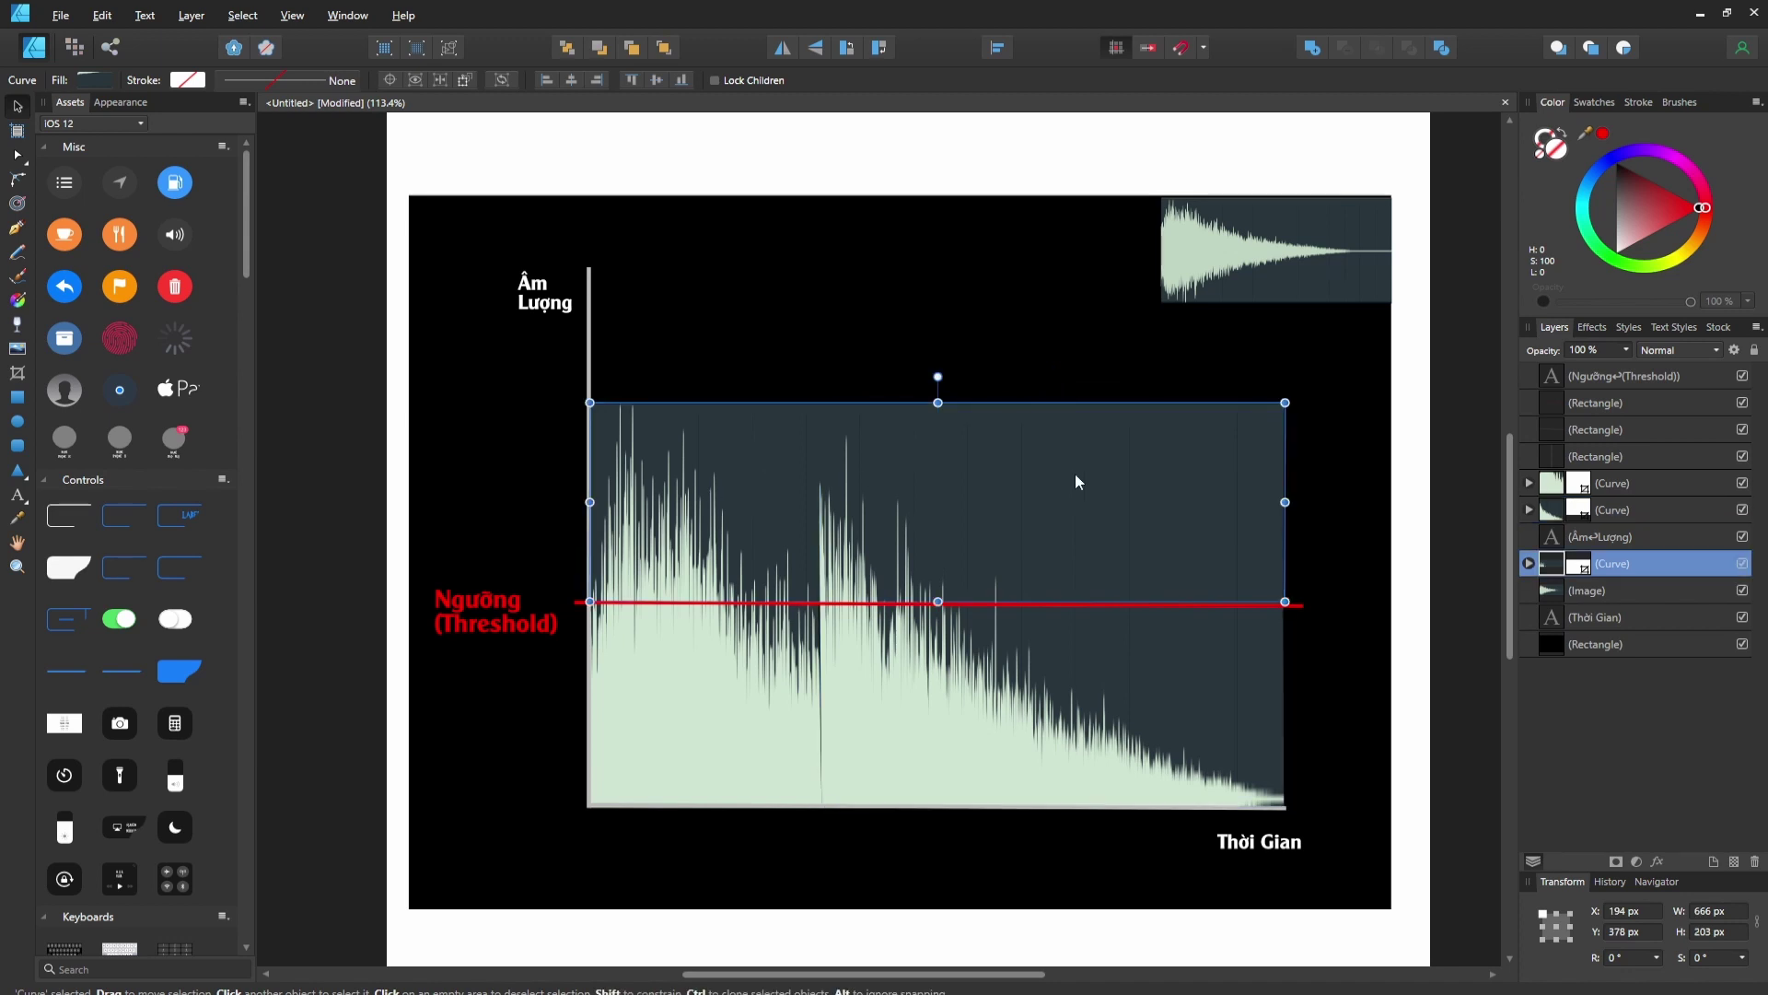
click(1077, 474)
drag(1056, 412, 1064, 611)
click(1091, 534)
click(1114, 643)
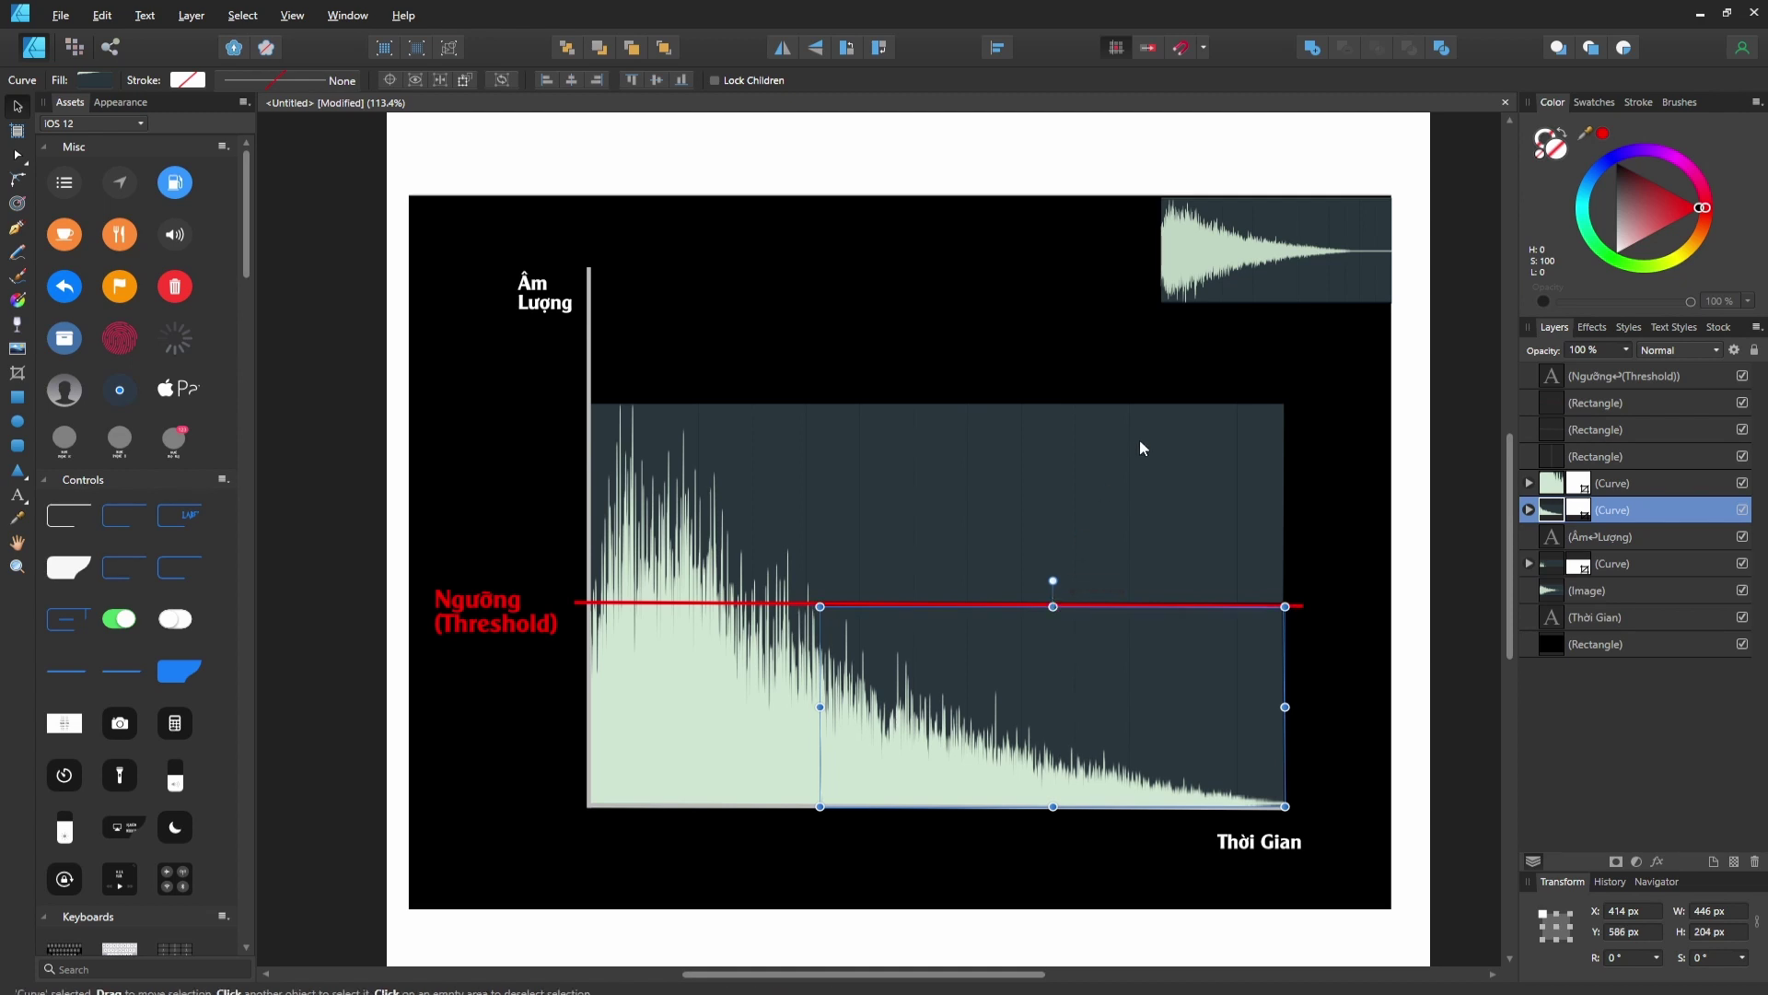
- Resize the above-threshold waveform section to about 191 px high and the below-threshold section to about 205 px
click(1142, 449)
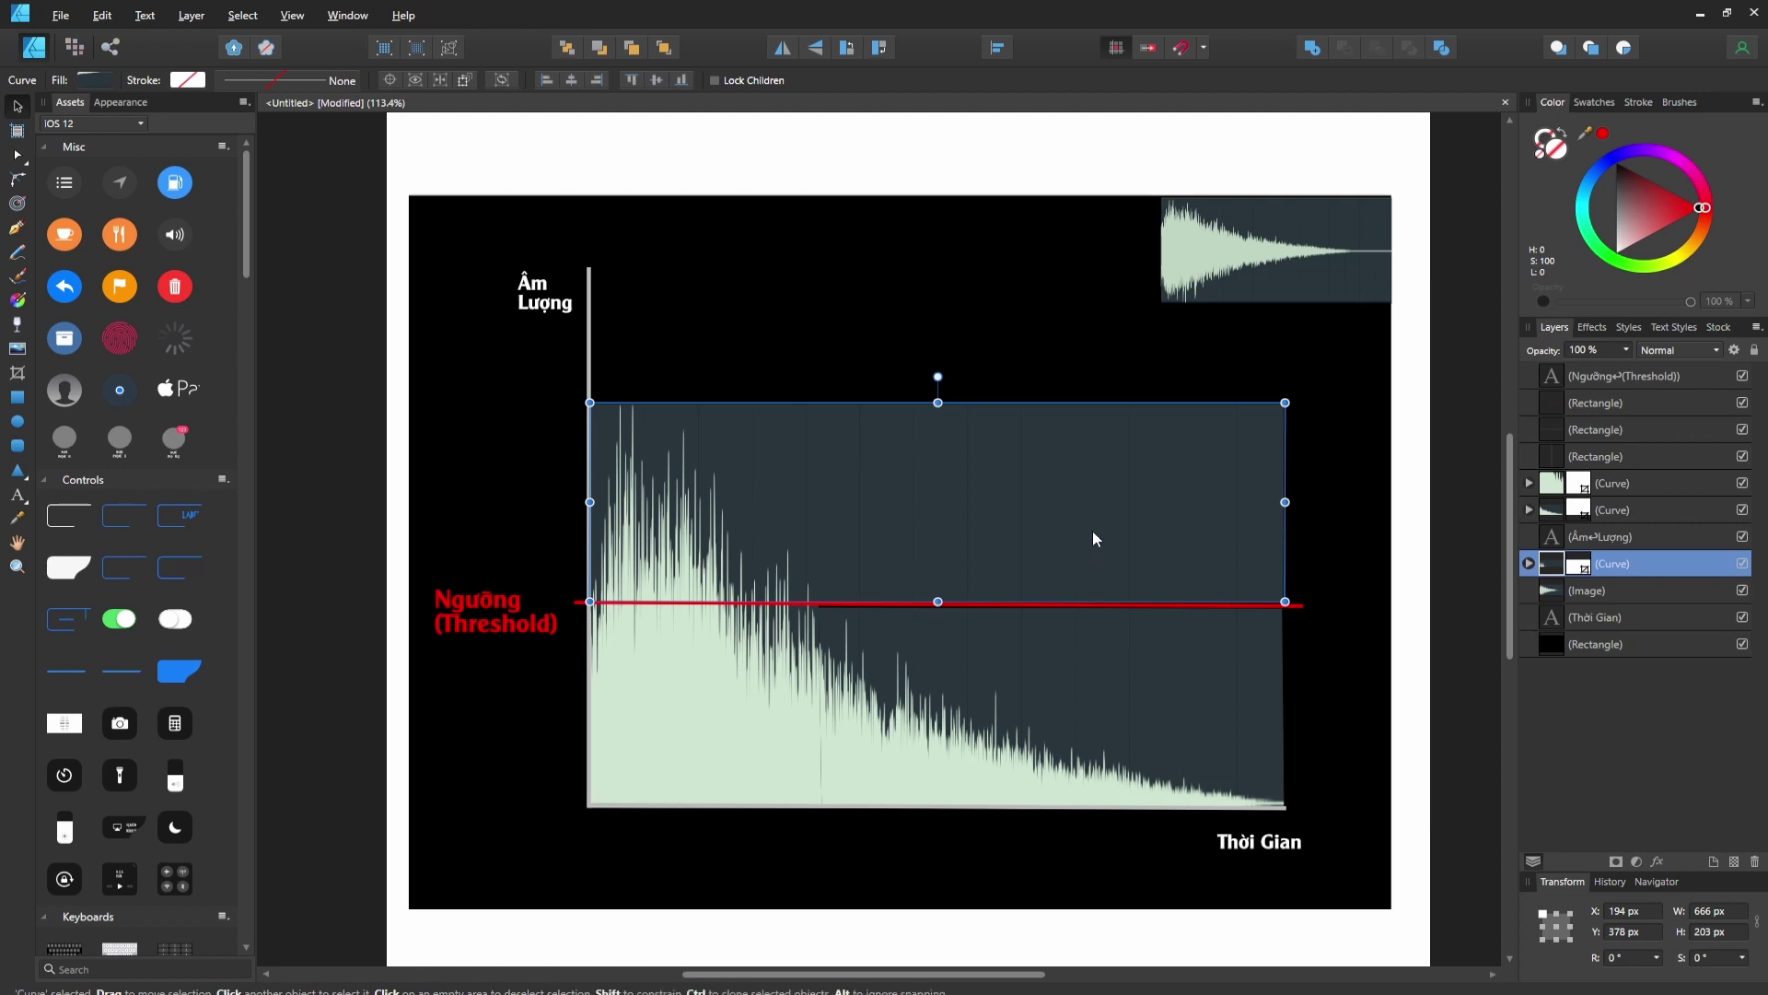
drag(937, 403, 973, 386)
click(1019, 623)
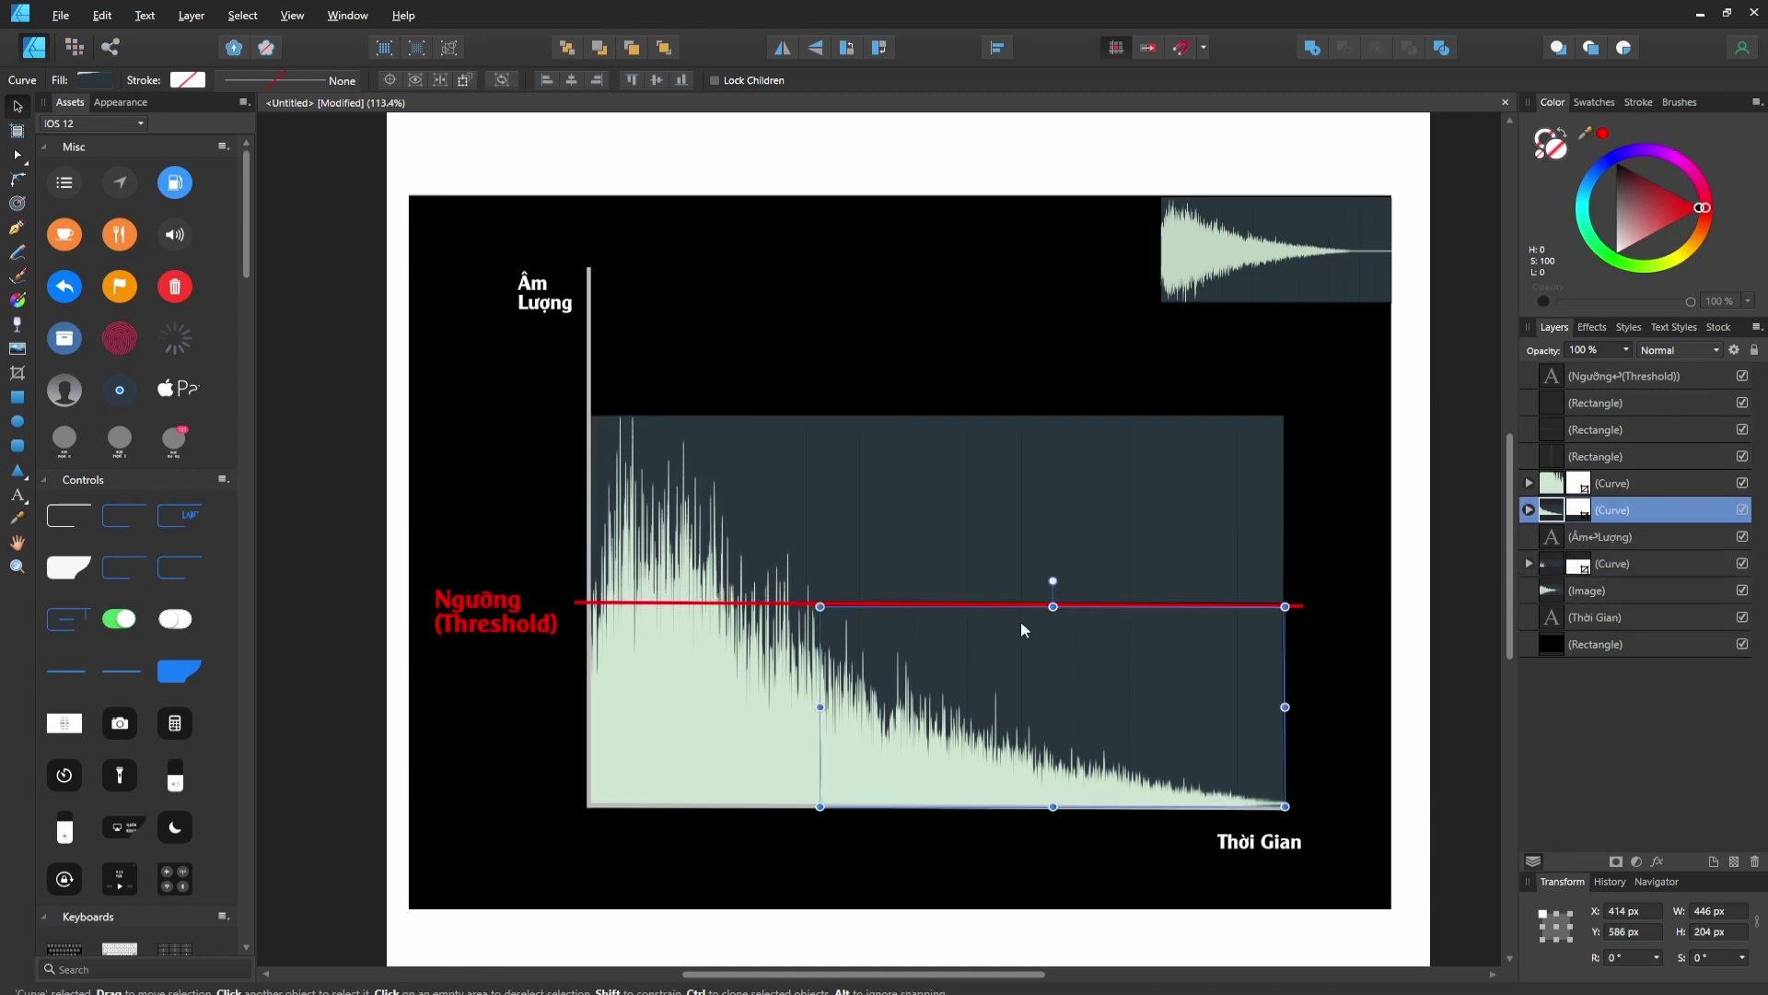
drag(1053, 604, 1054, 606)
click(1342, 525)
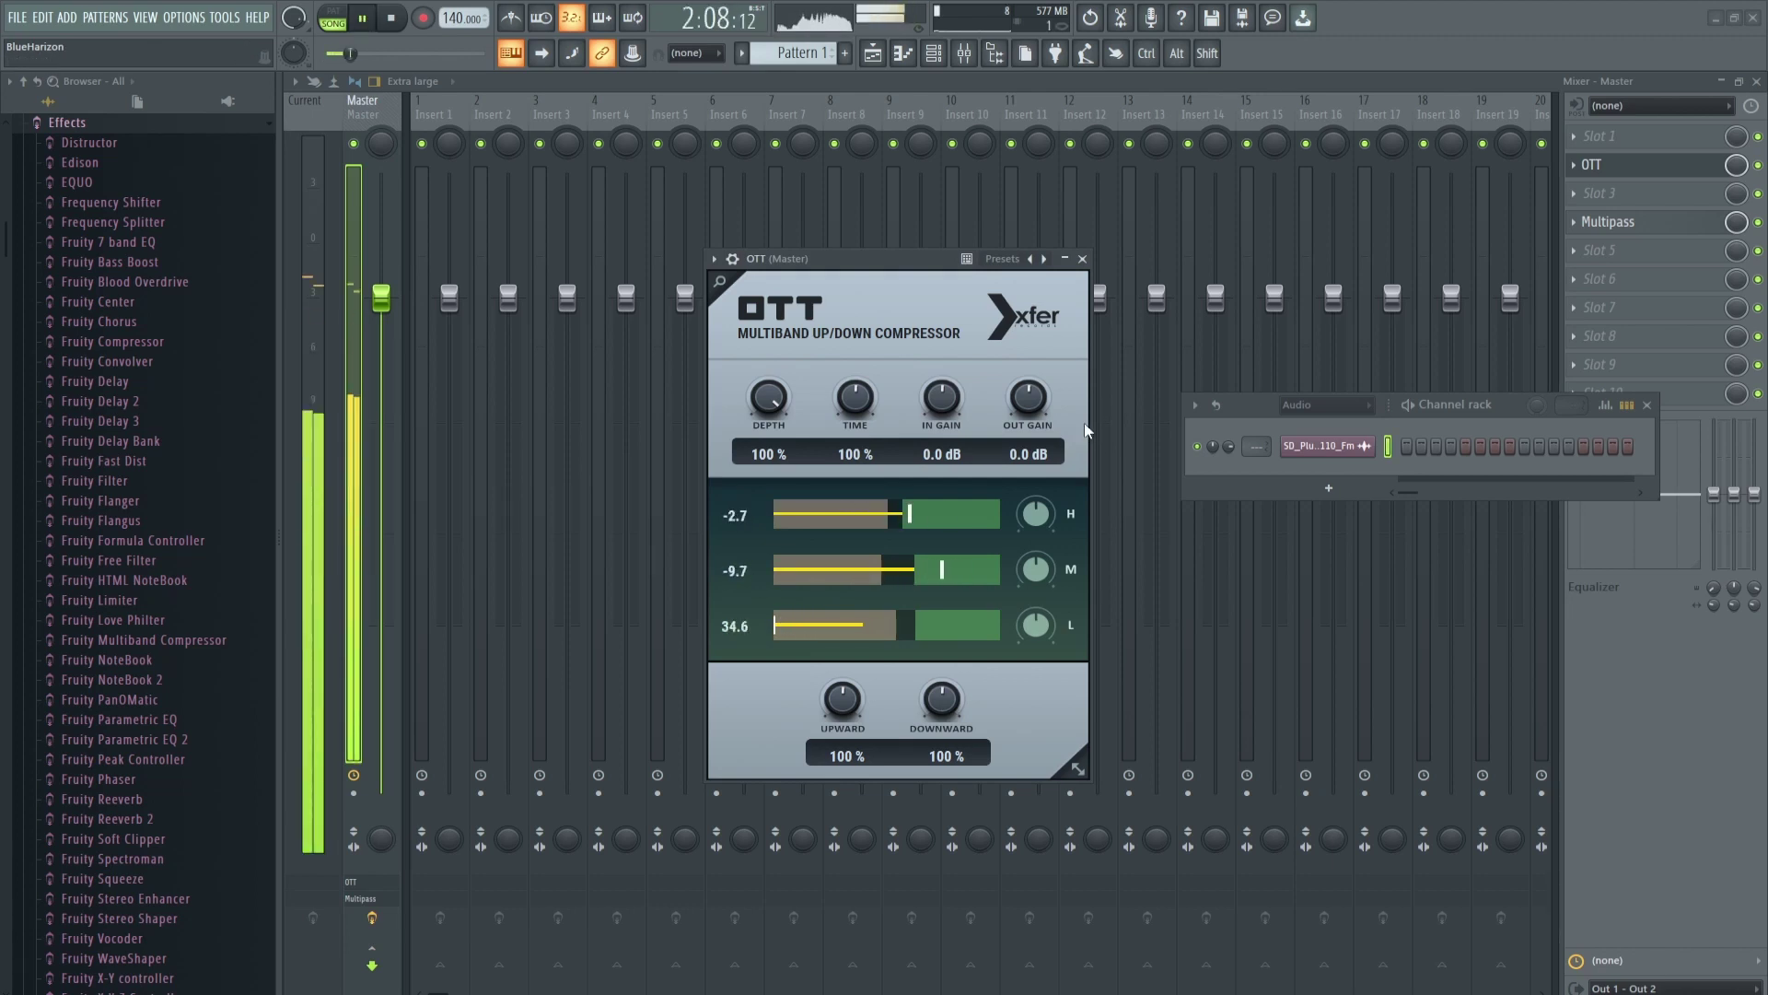
- Back in FL Studio, set OTT's Upward amount to 200% and play the song to hear it
key(space)
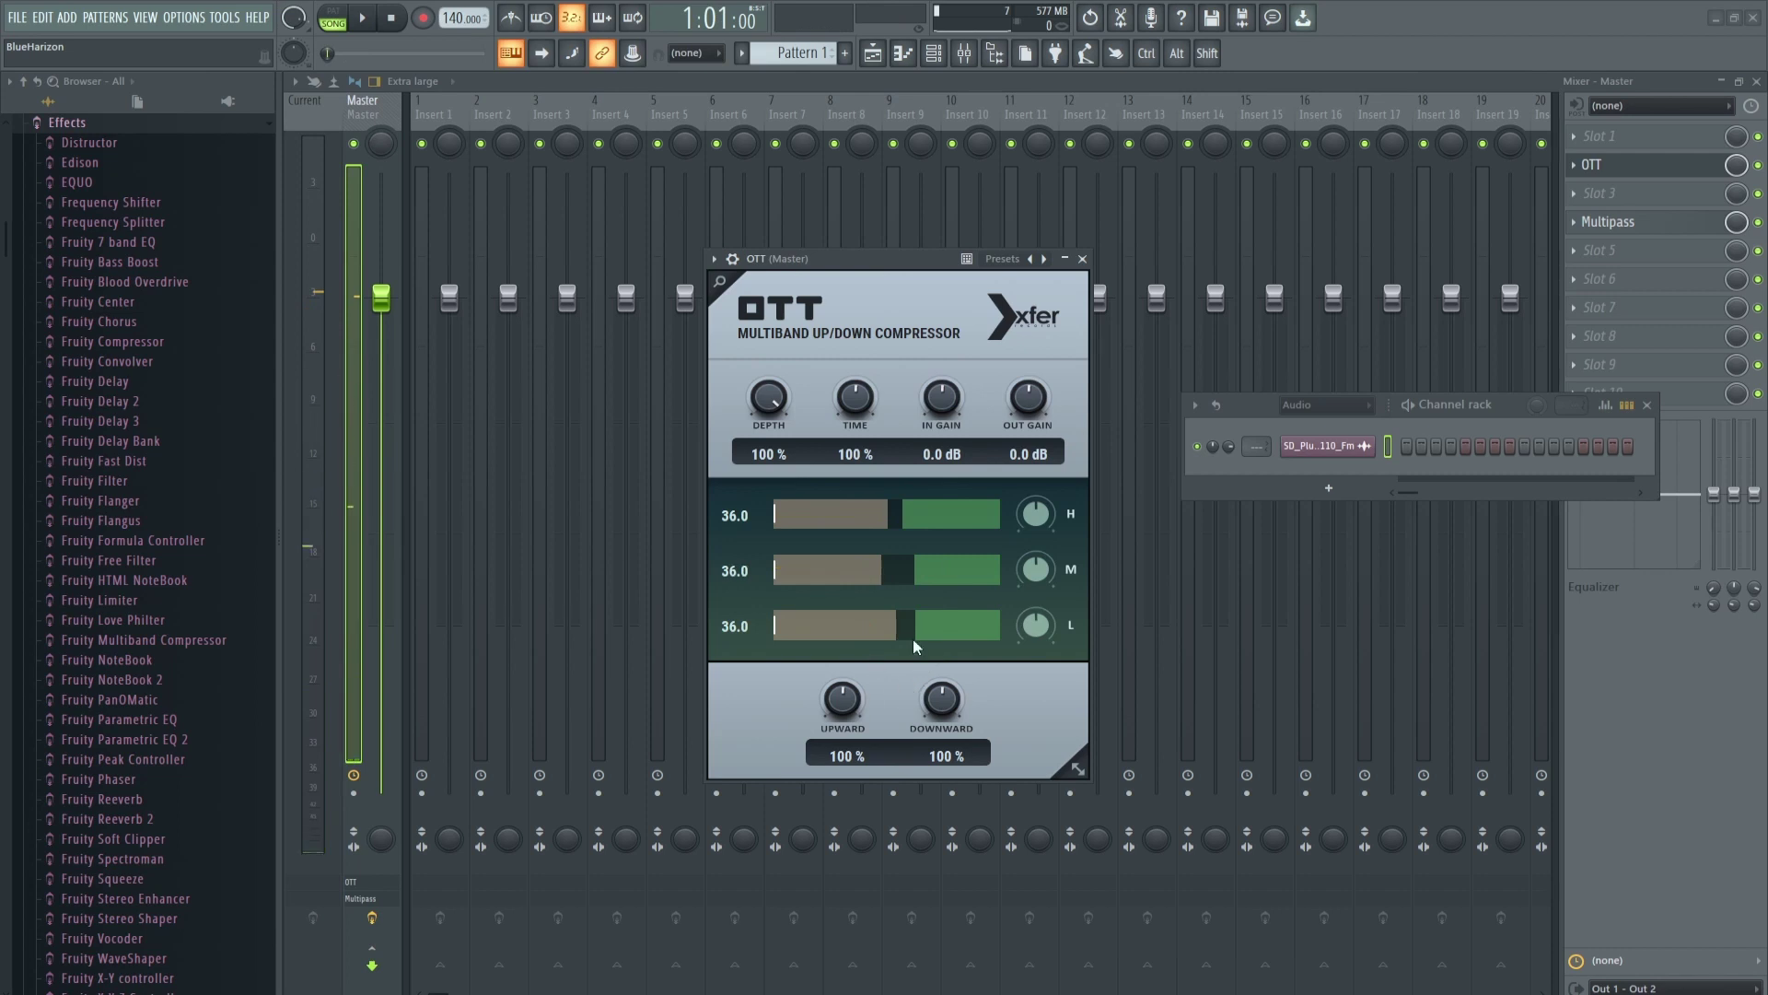
drag(843, 701, 928, 494)
key(space)
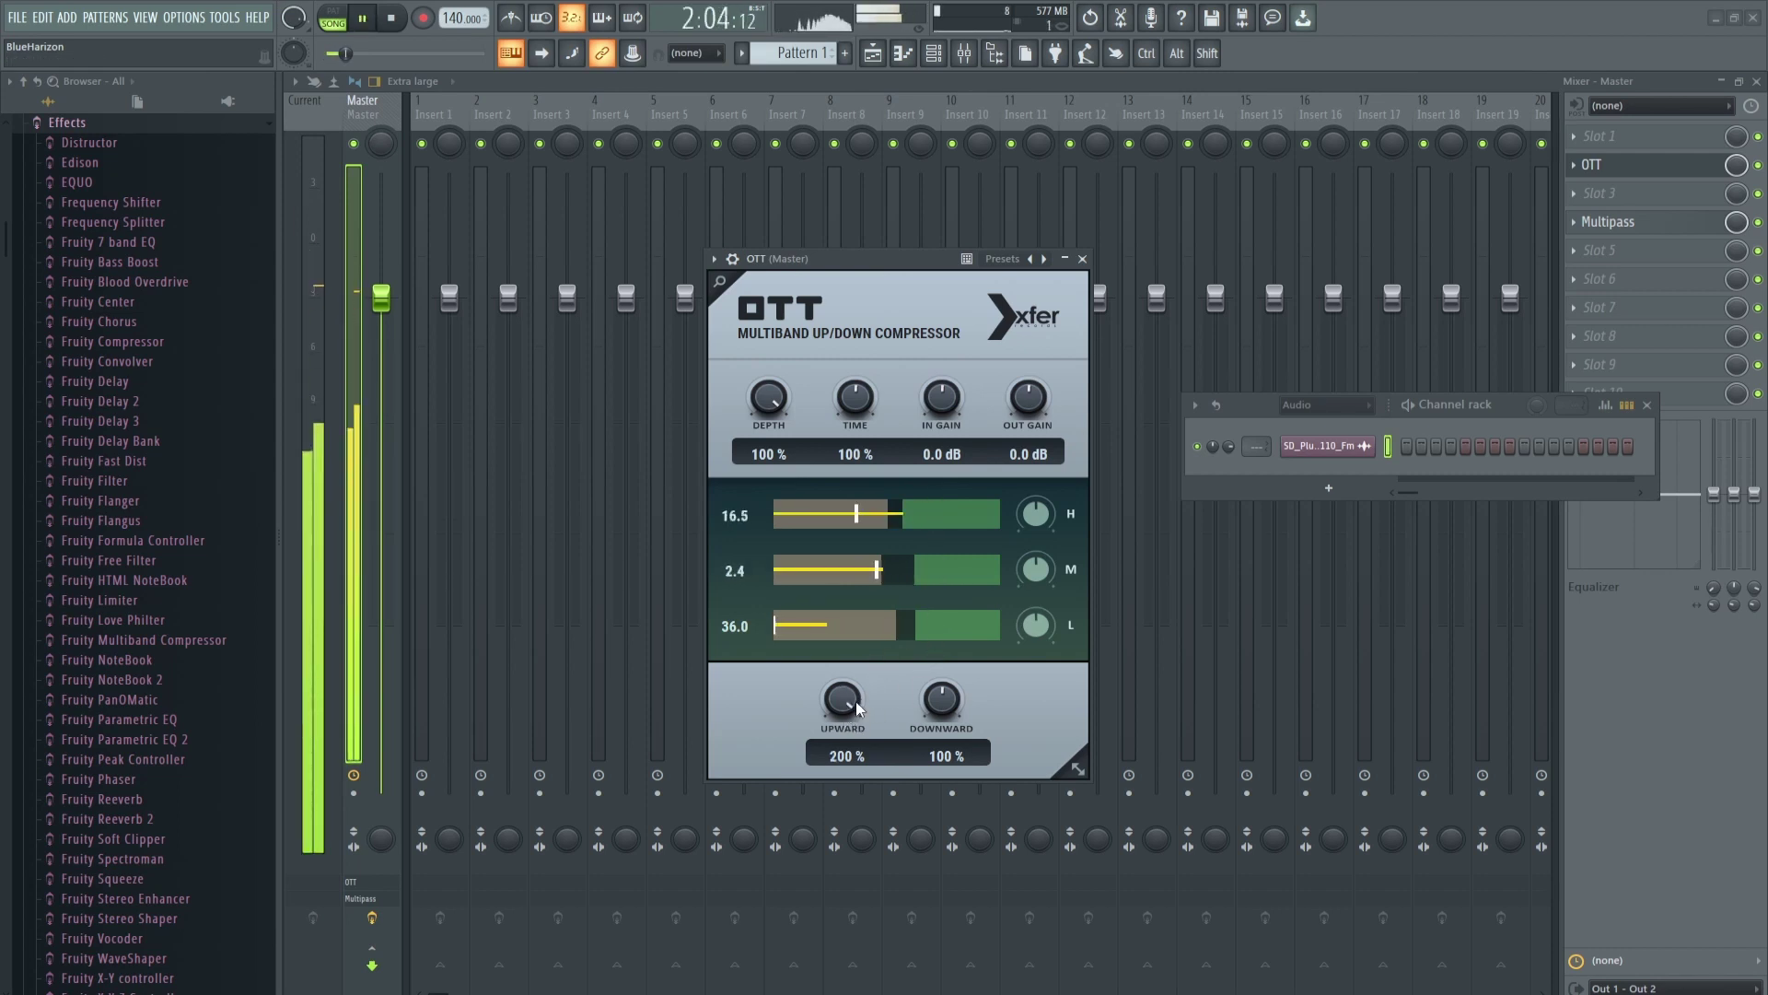
drag(856, 700, 895, 538)
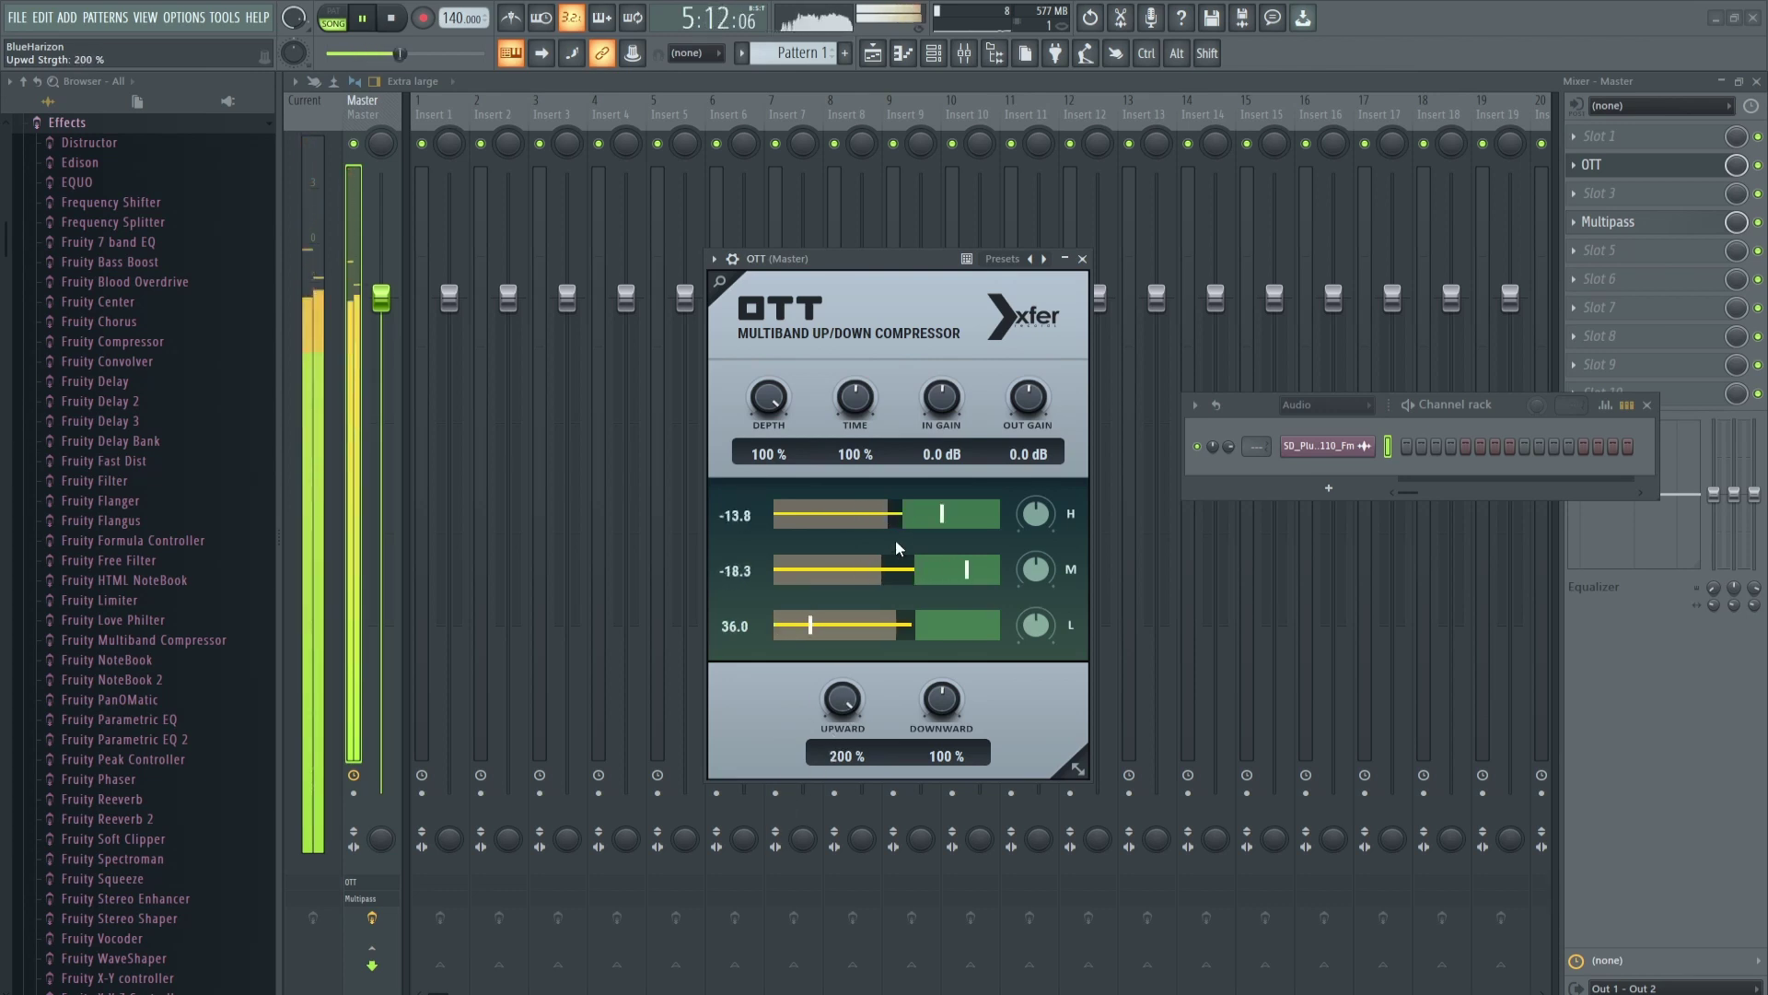
key(space)
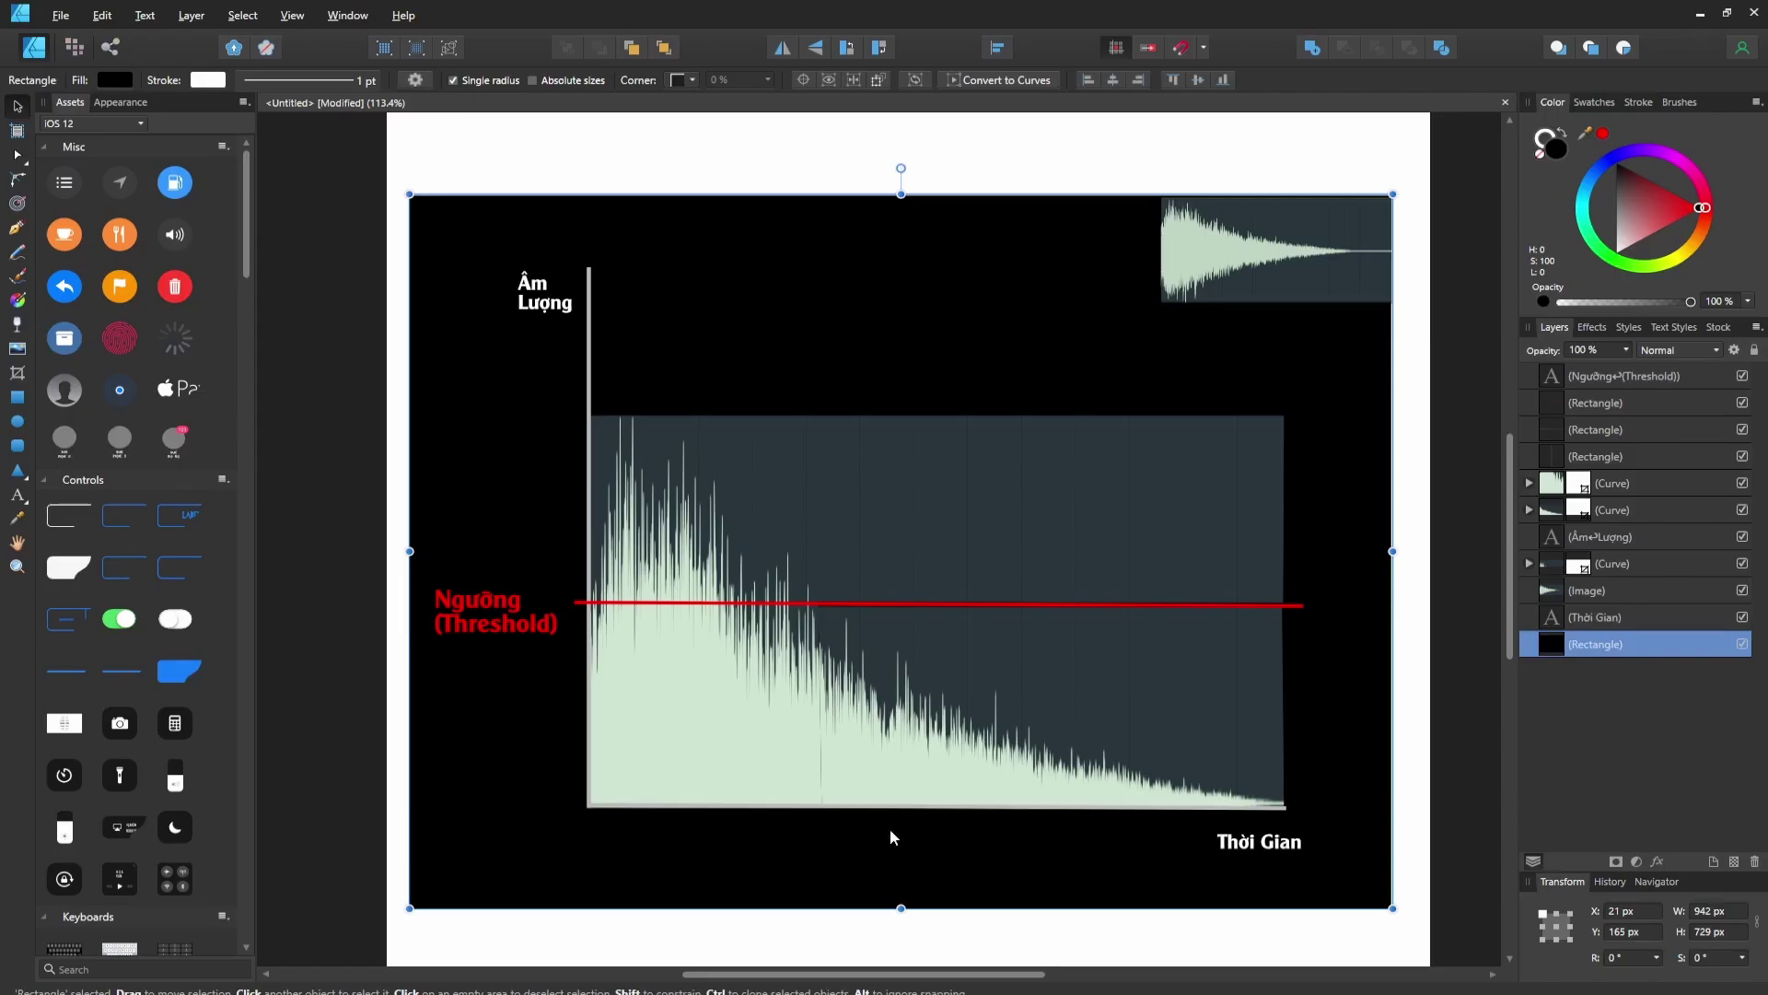
- In Affinity Designer, stretch the below-threshold waveform section to about 206 px high and select the section above the line
click(1010, 660)
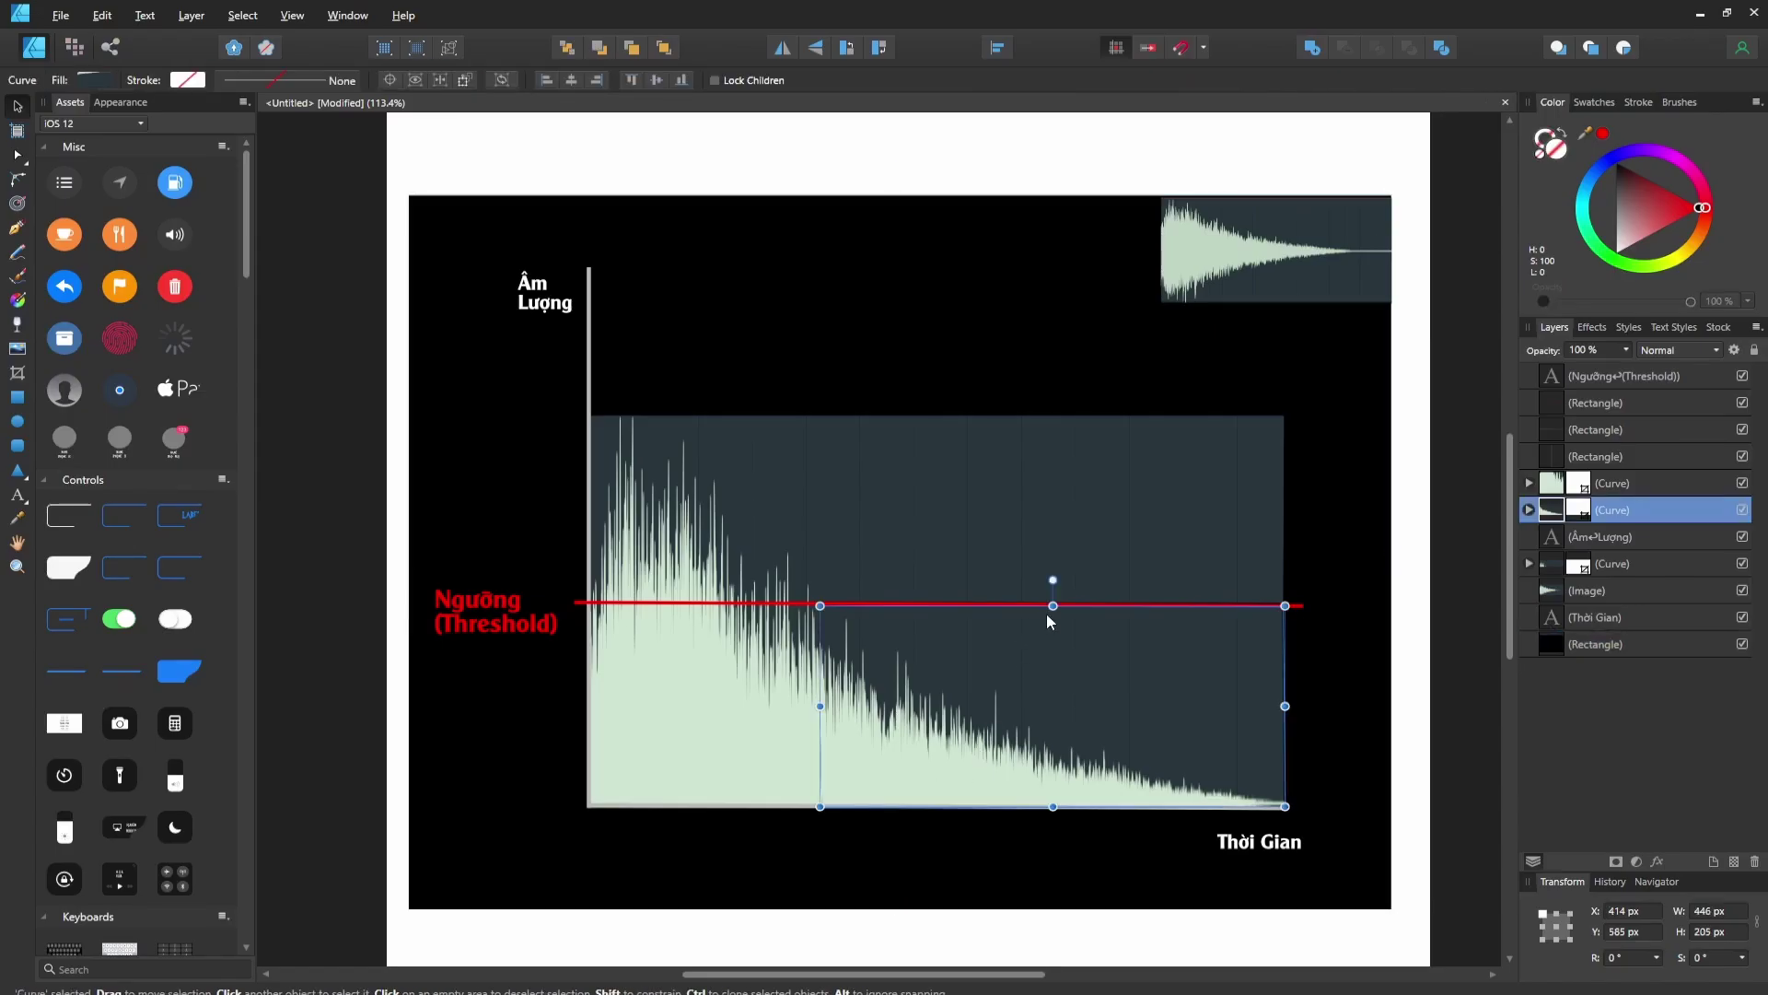
drag(1052, 607, 1108, 603)
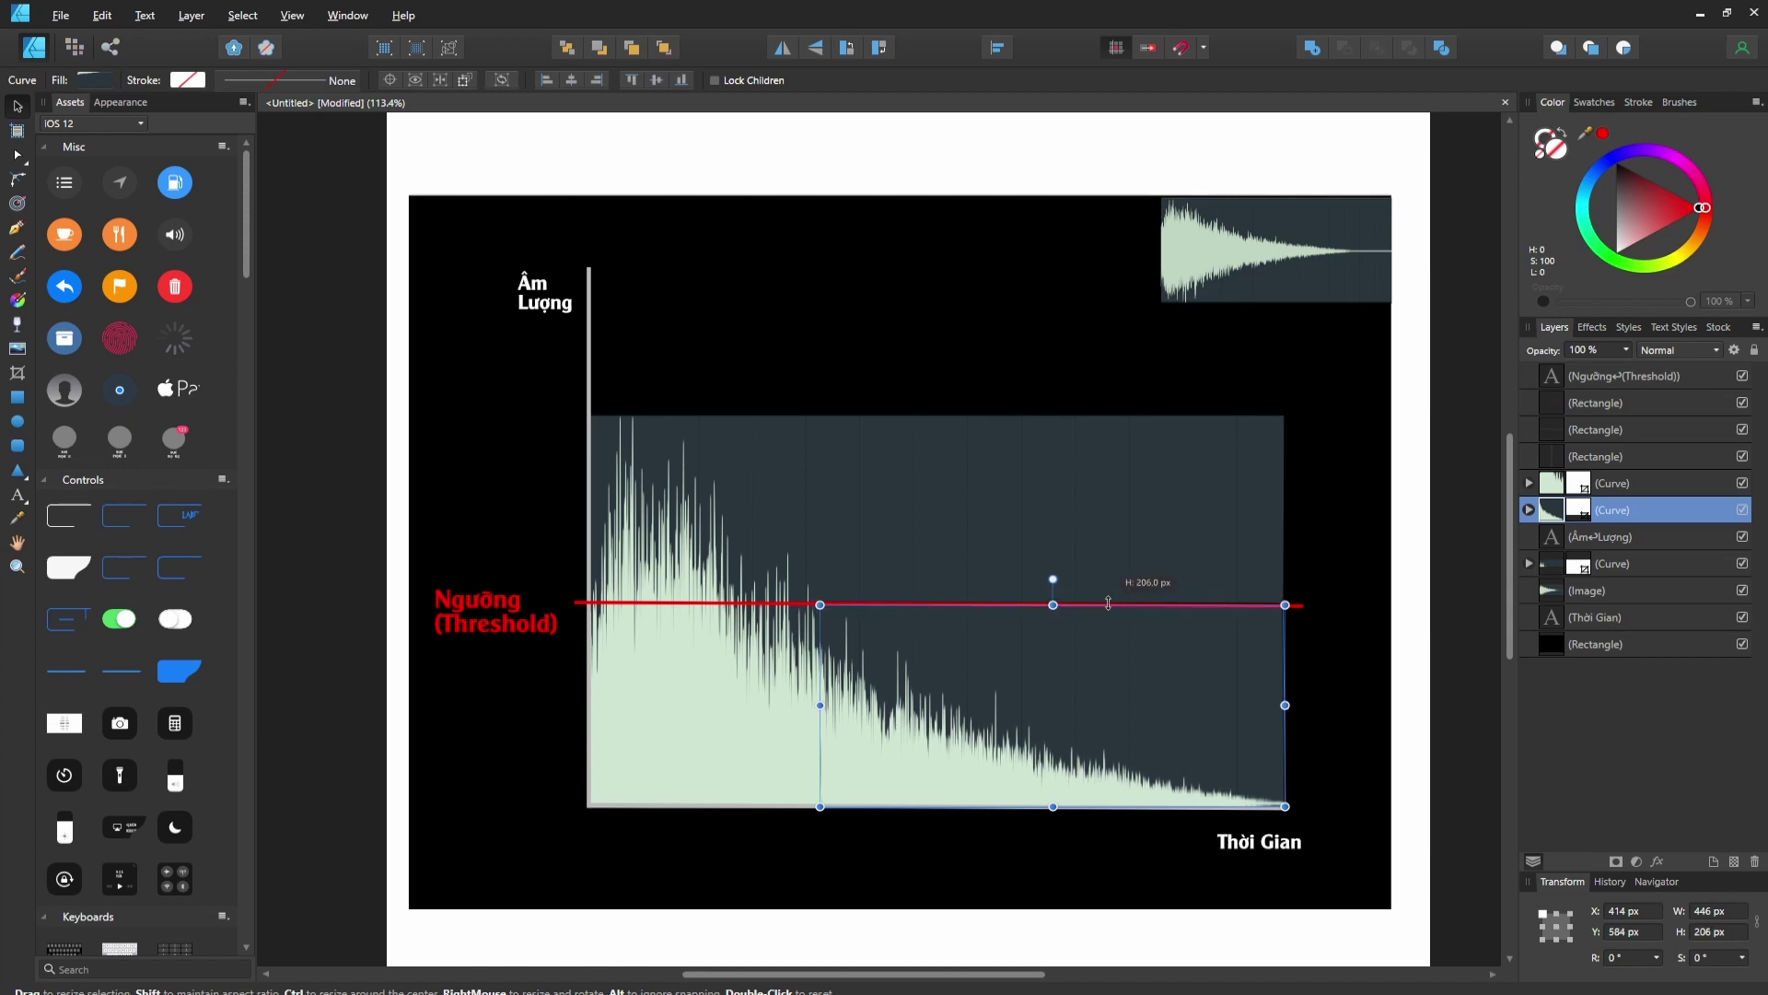
click(949, 517)
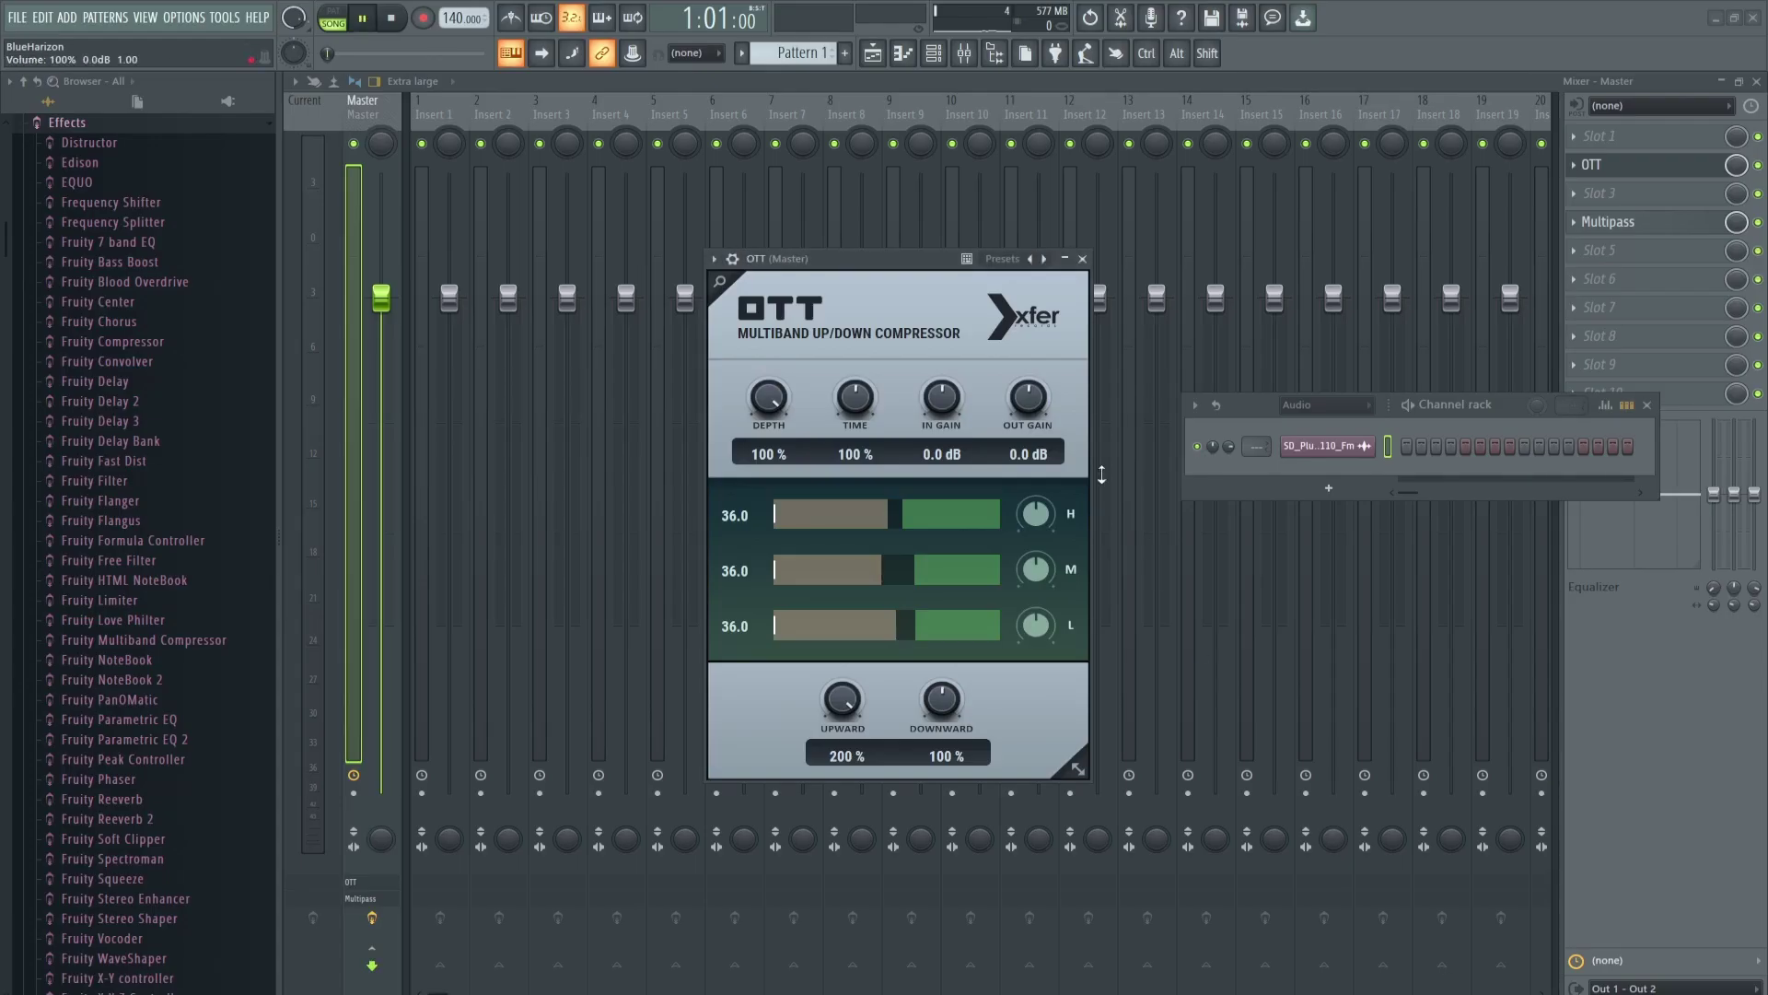
- In FL Studio, lower OTT's band thresholds, with the low band at 33%, and audition the Downward amount at 0% and 28%
drag(973, 518, 857, 625)
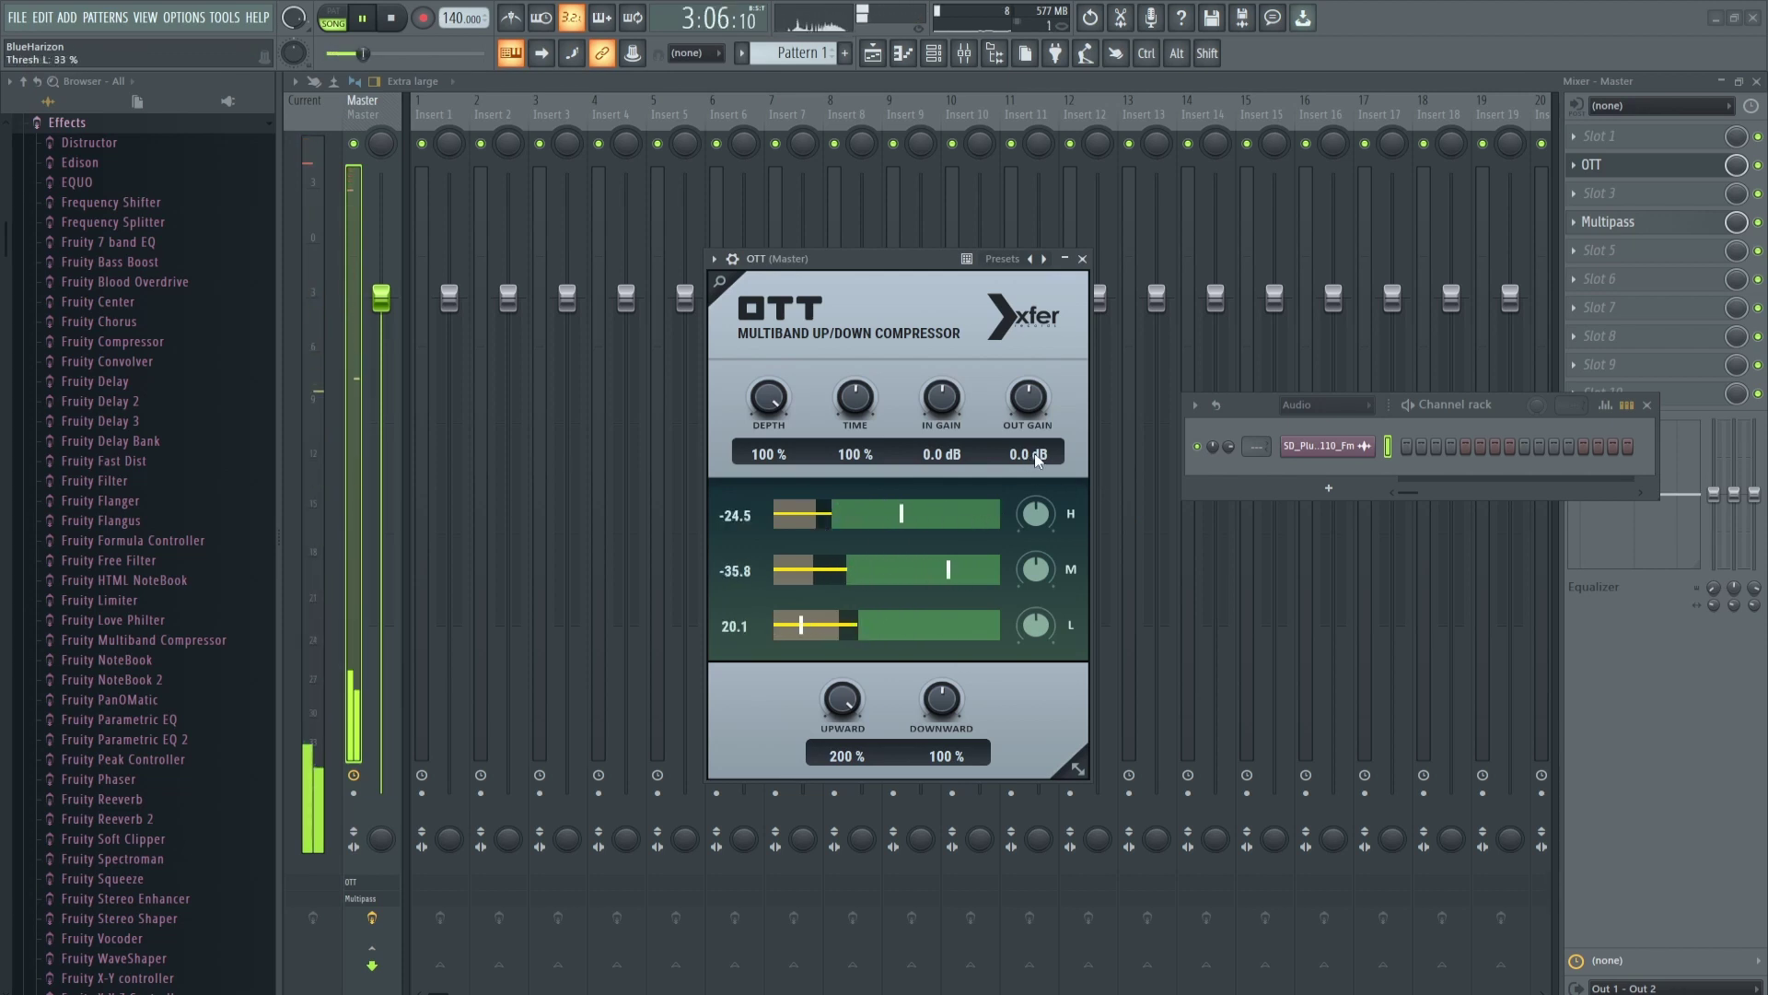
drag(941, 704, 936, 811)
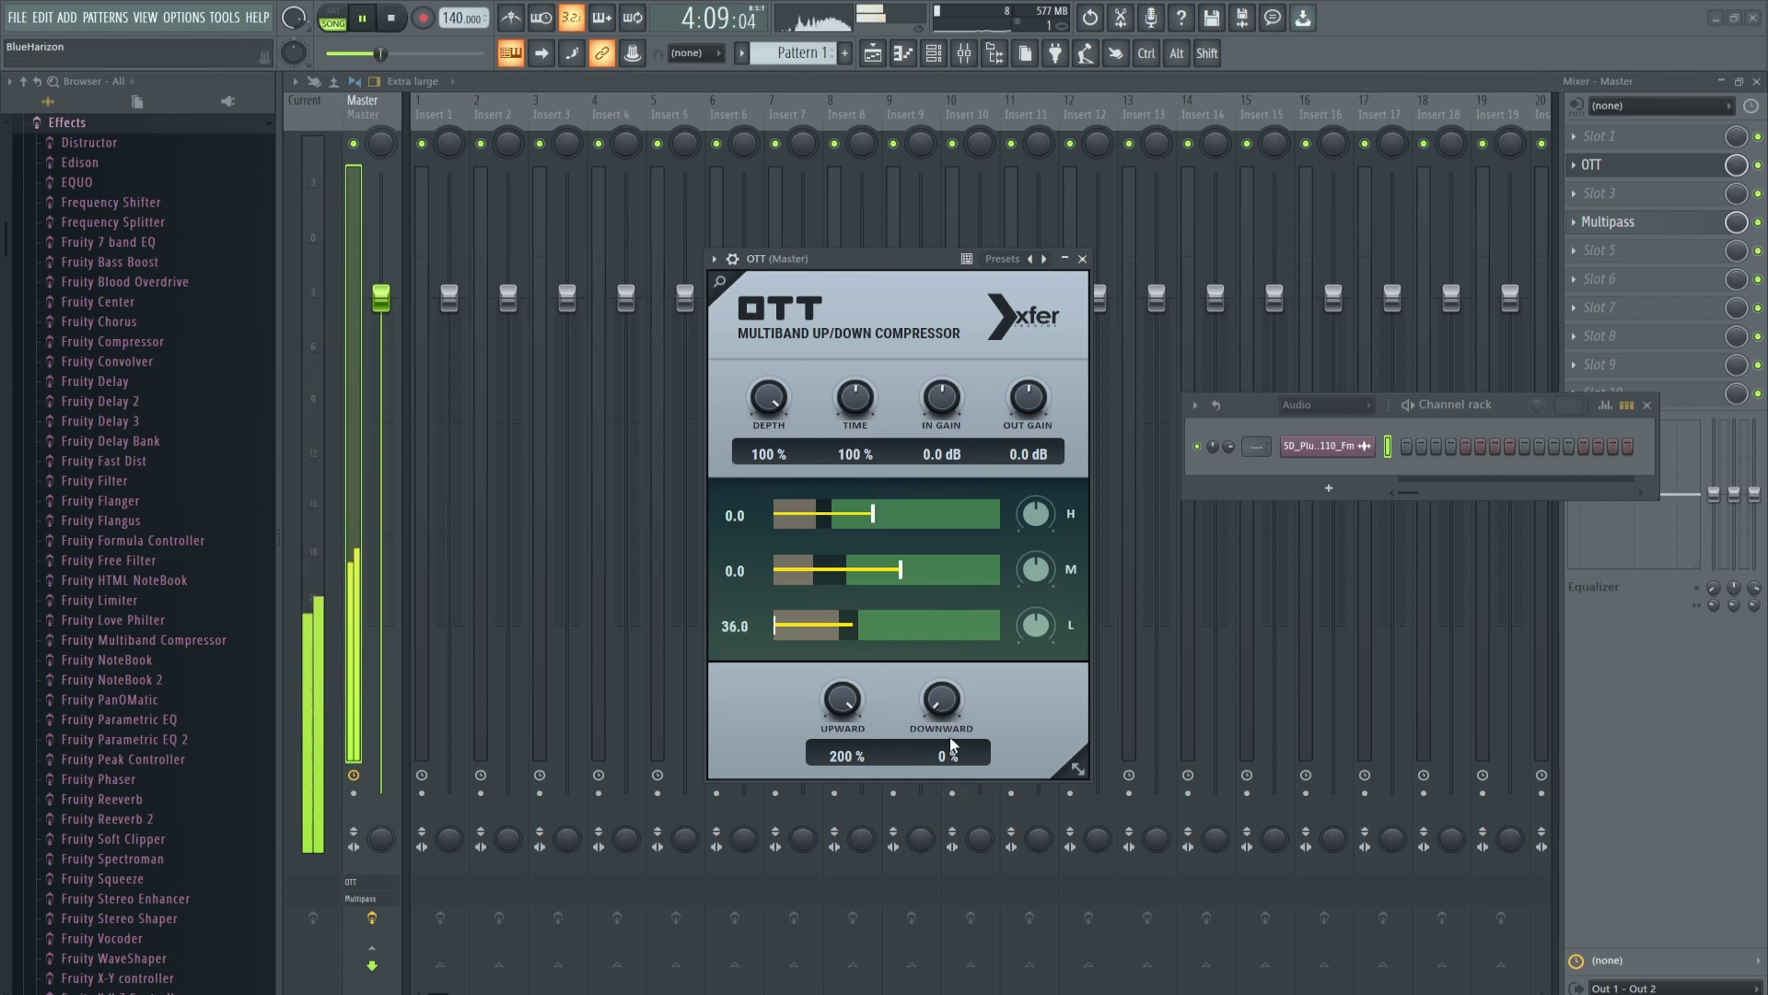
drag(950, 732, 899, 815)
key(space)
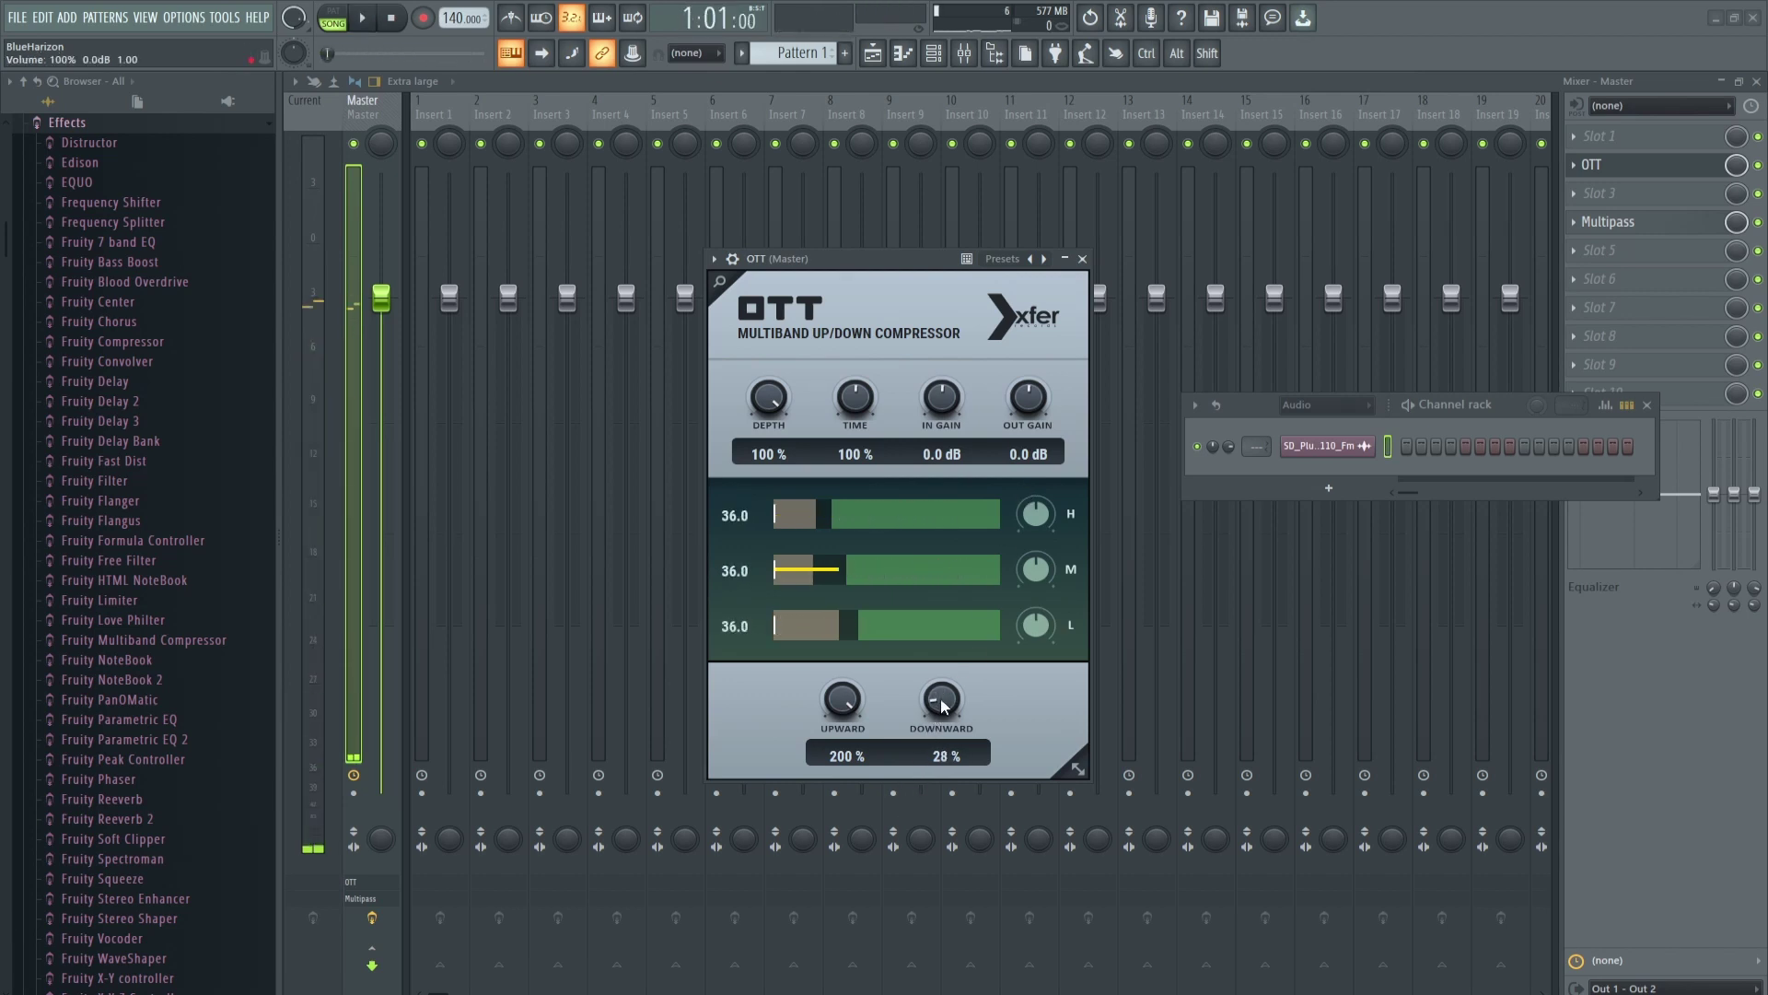
- In Affinity Designer, shrink the above-threshold waveform section to about 172 px high, and undo the resize
click(843, 993)
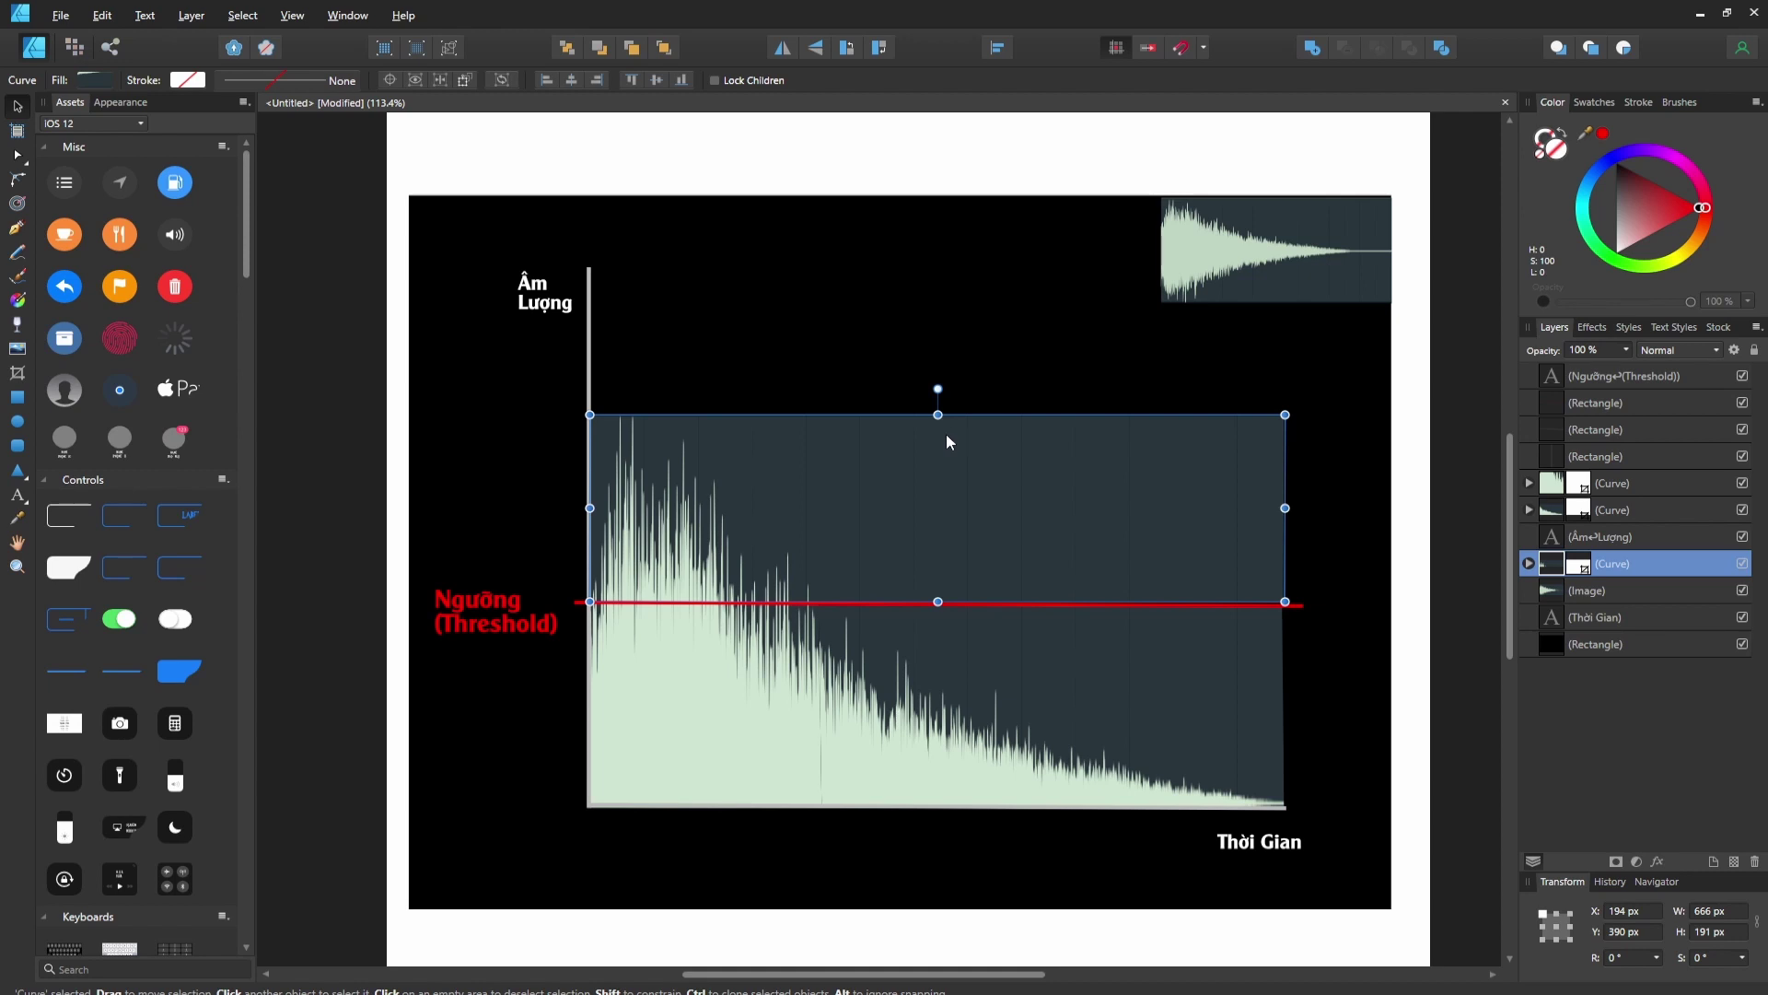
mouse_move(938, 415)
mouse_down()
mouse_move(924, 550)
mouse_move(946, 431)
mouse_up()
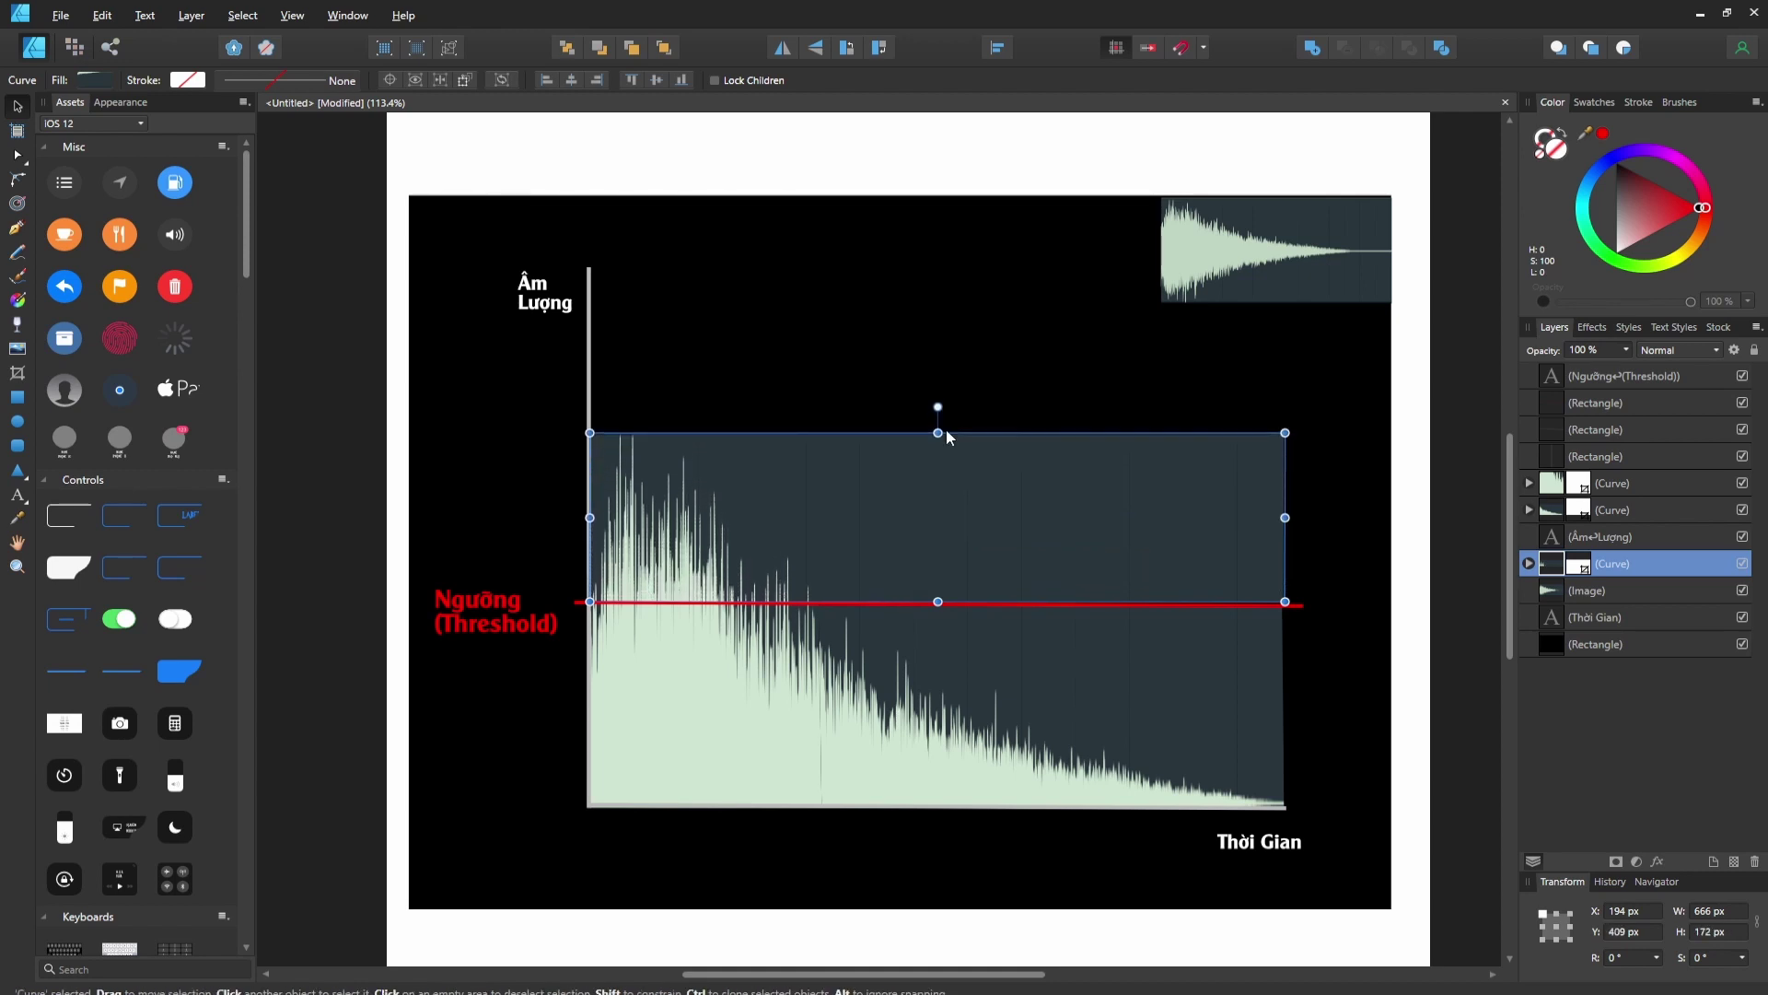
key(ctrl+z)
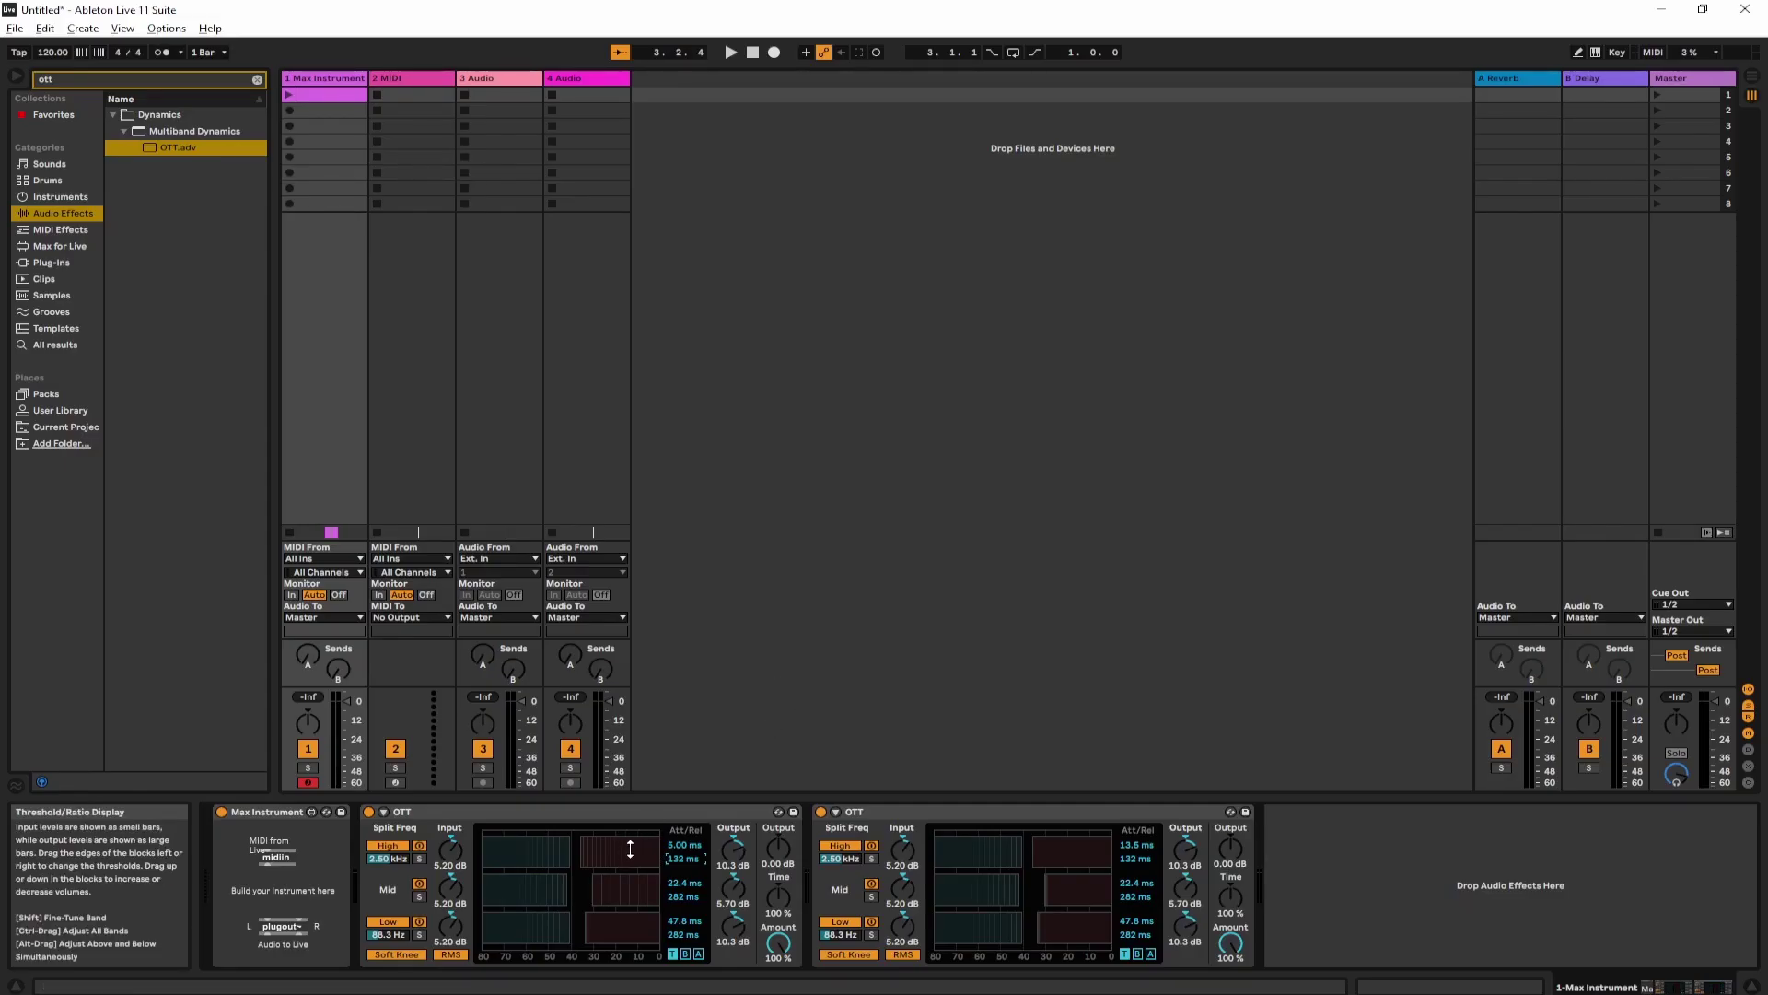
- In Ableton Live, adjust the above-threshold blocks of the high and mid bands in the first OTT device
drag(634, 849, 634, 828)
drag(593, 895, 618, 852)
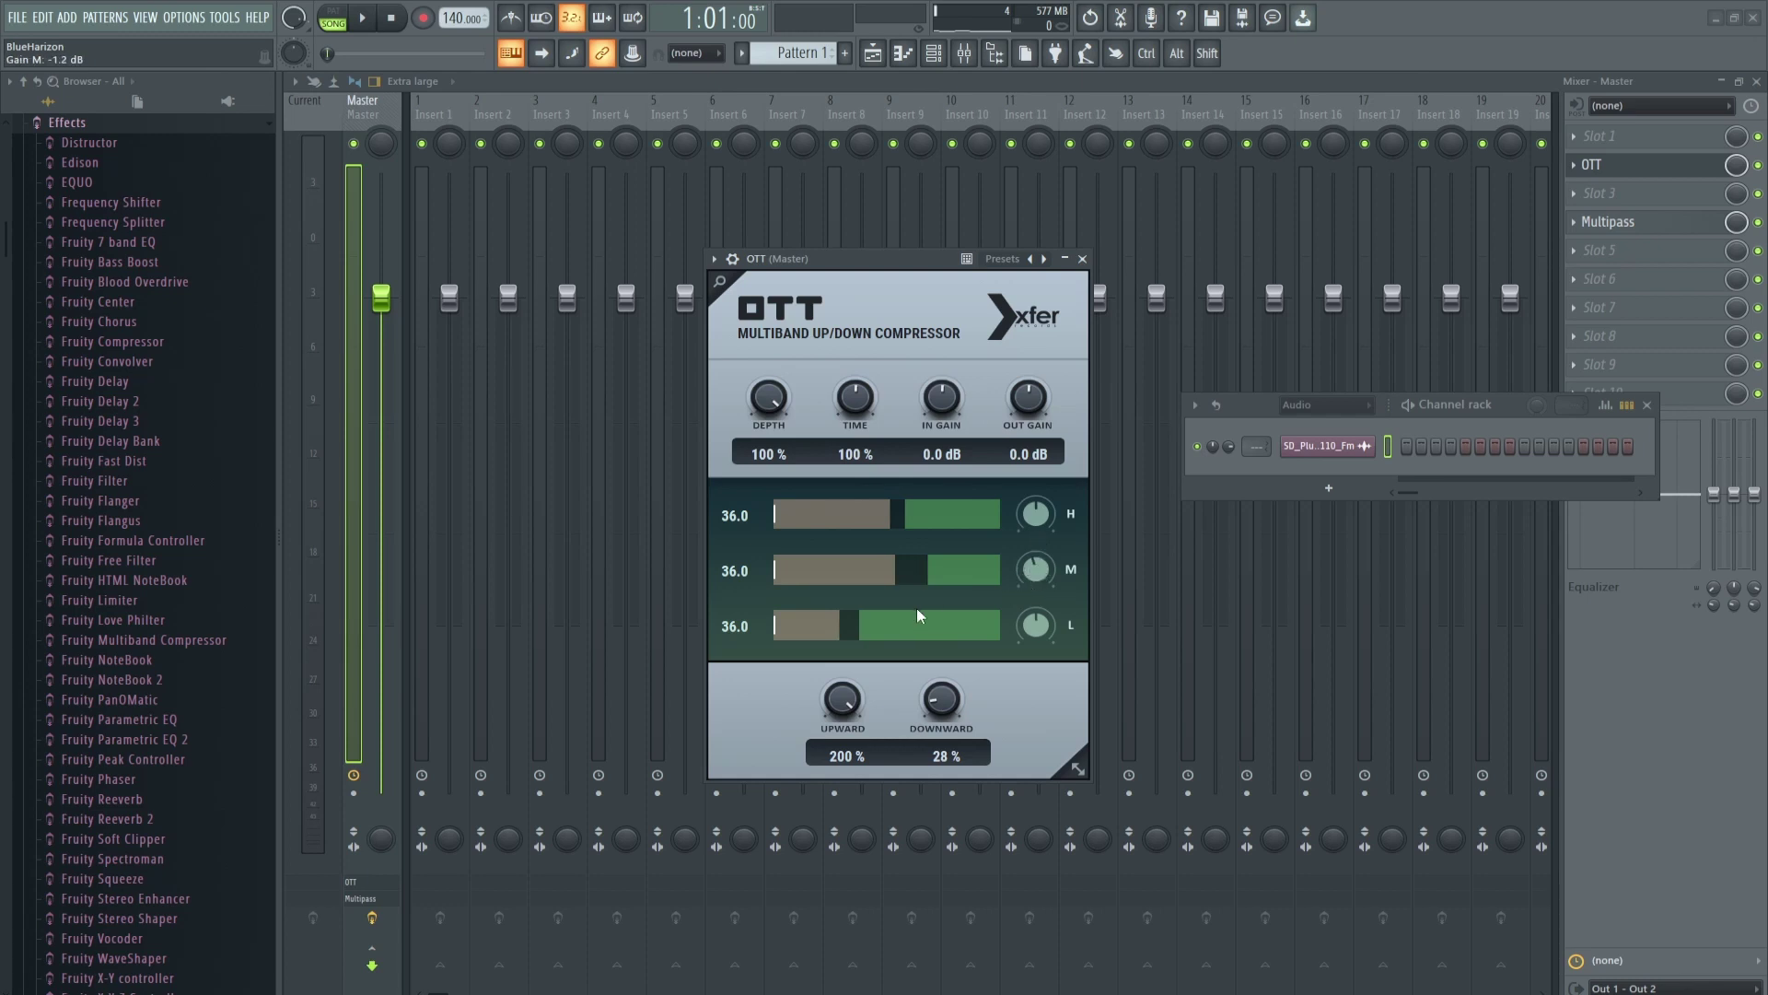
- Back in FL Studio, set OTT's low-band threshold to 85%, and delete OTT from the Master track
drag(915, 610, 980, 632)
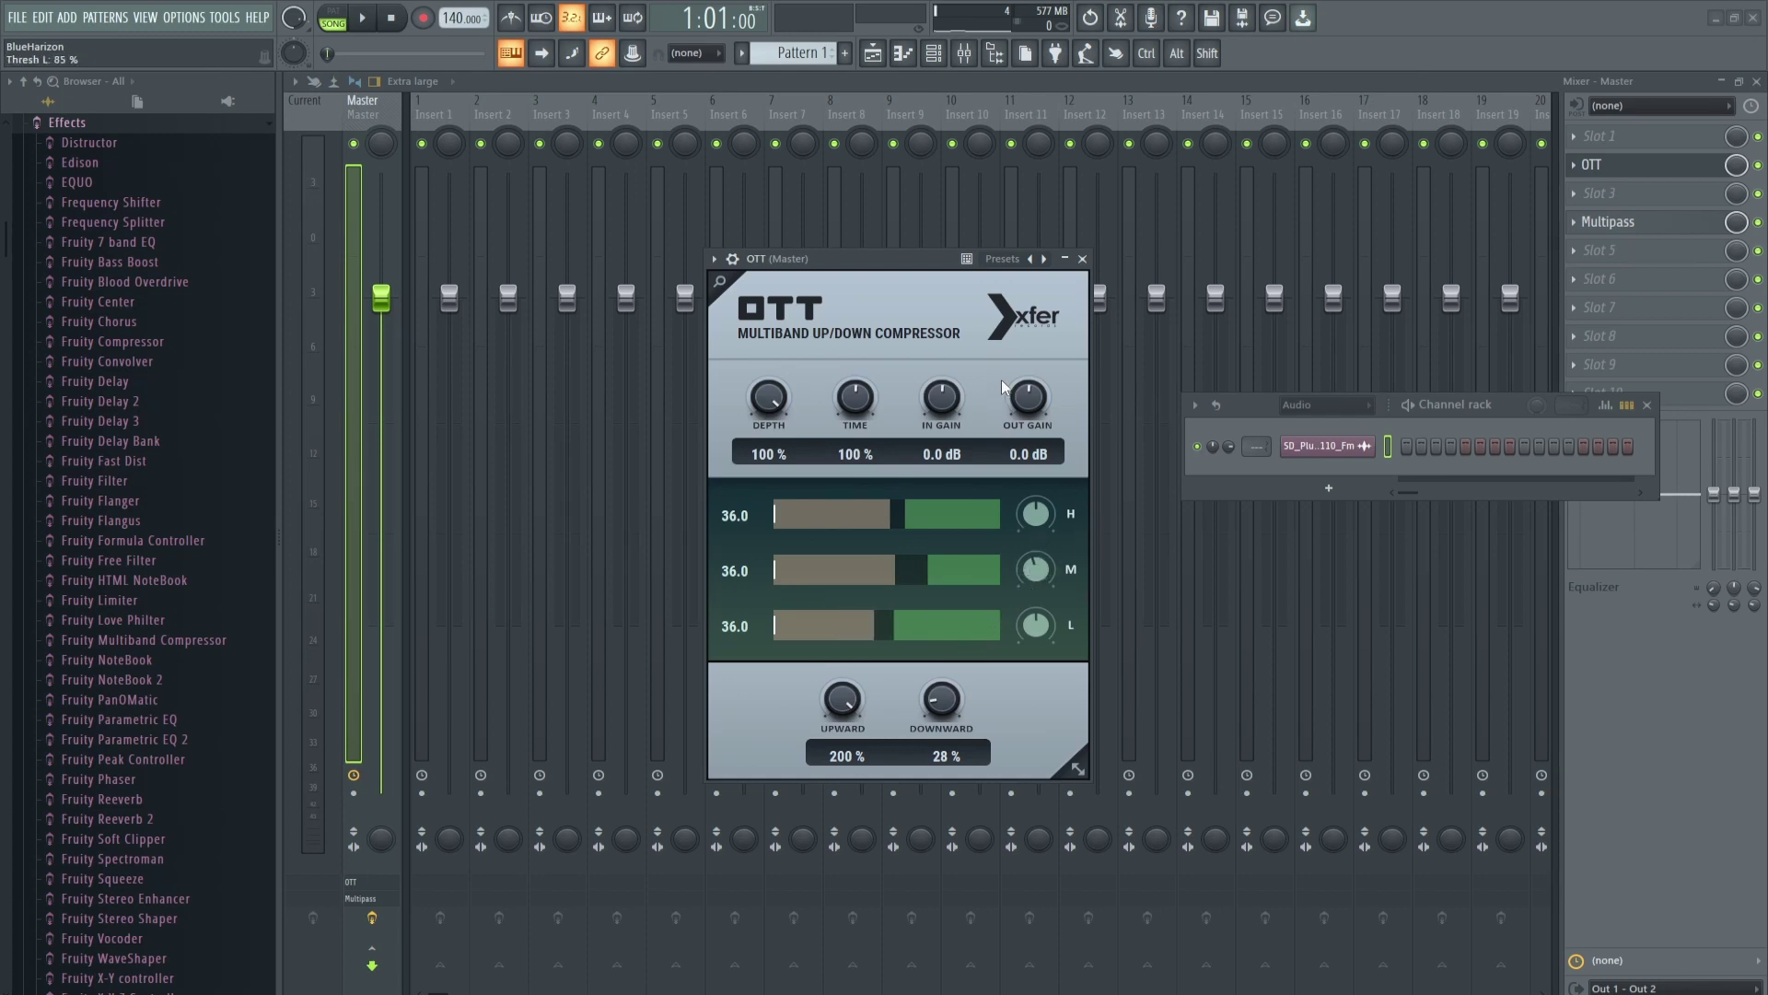
click(1083, 259)
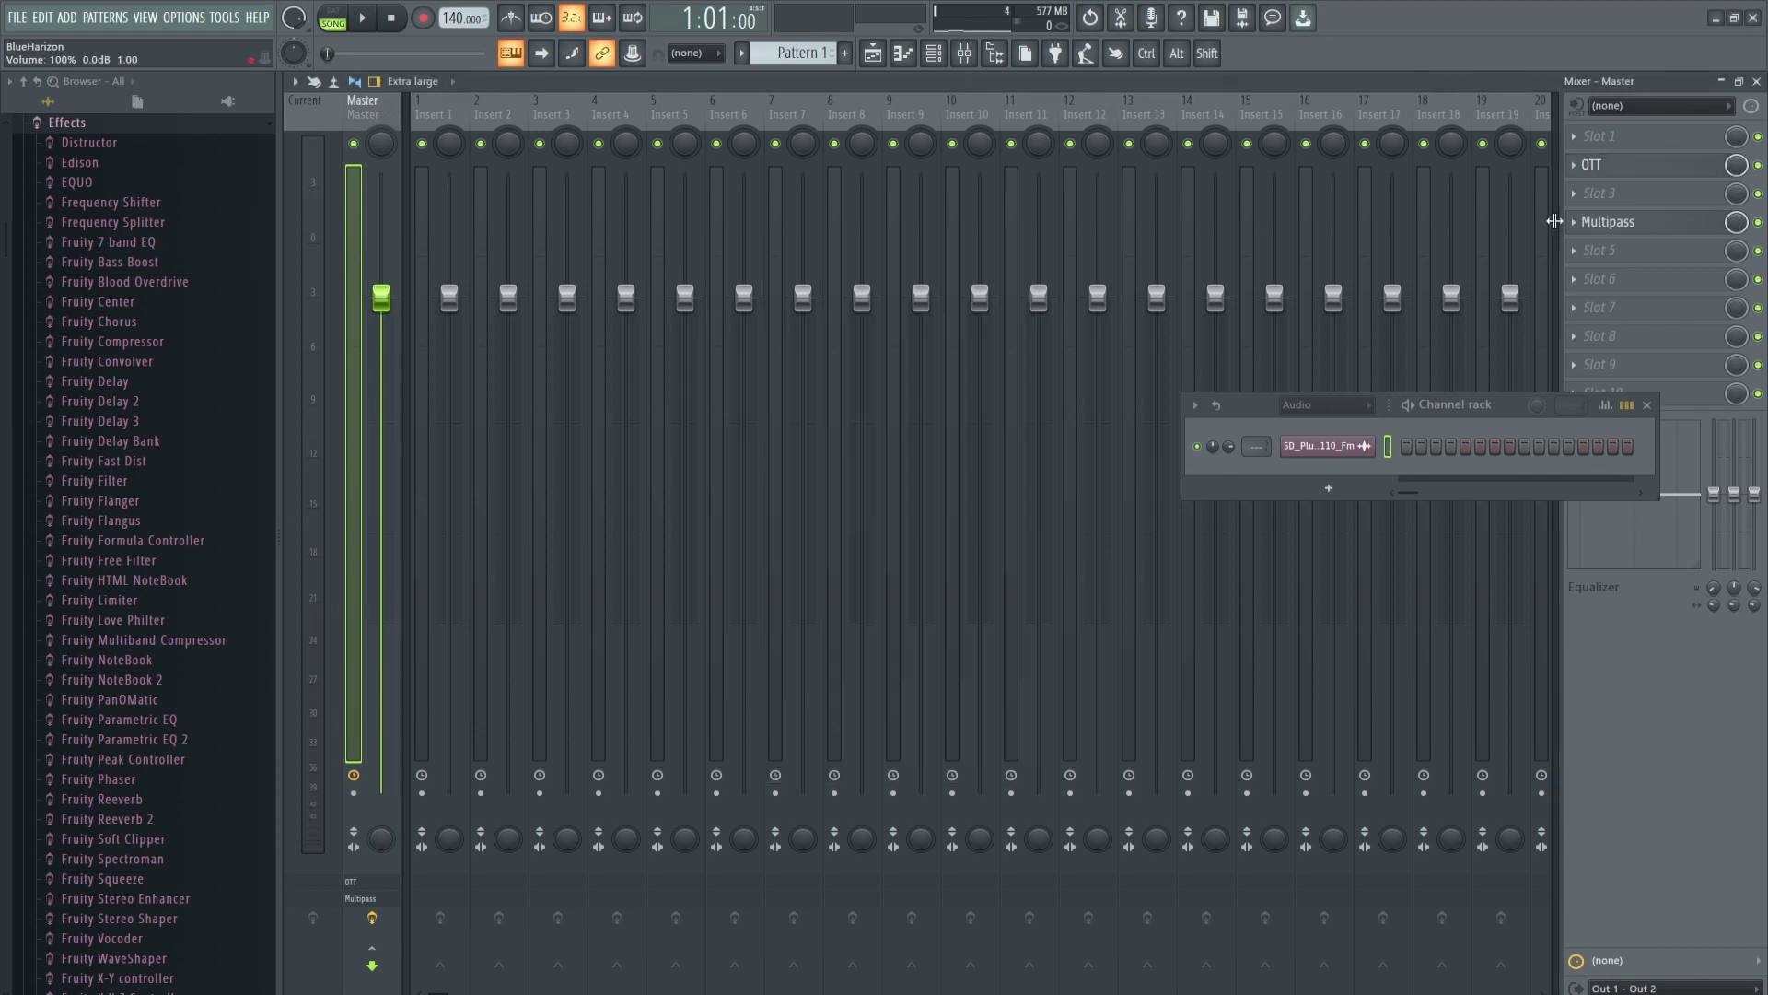
click(1628, 175)
click(714, 259)
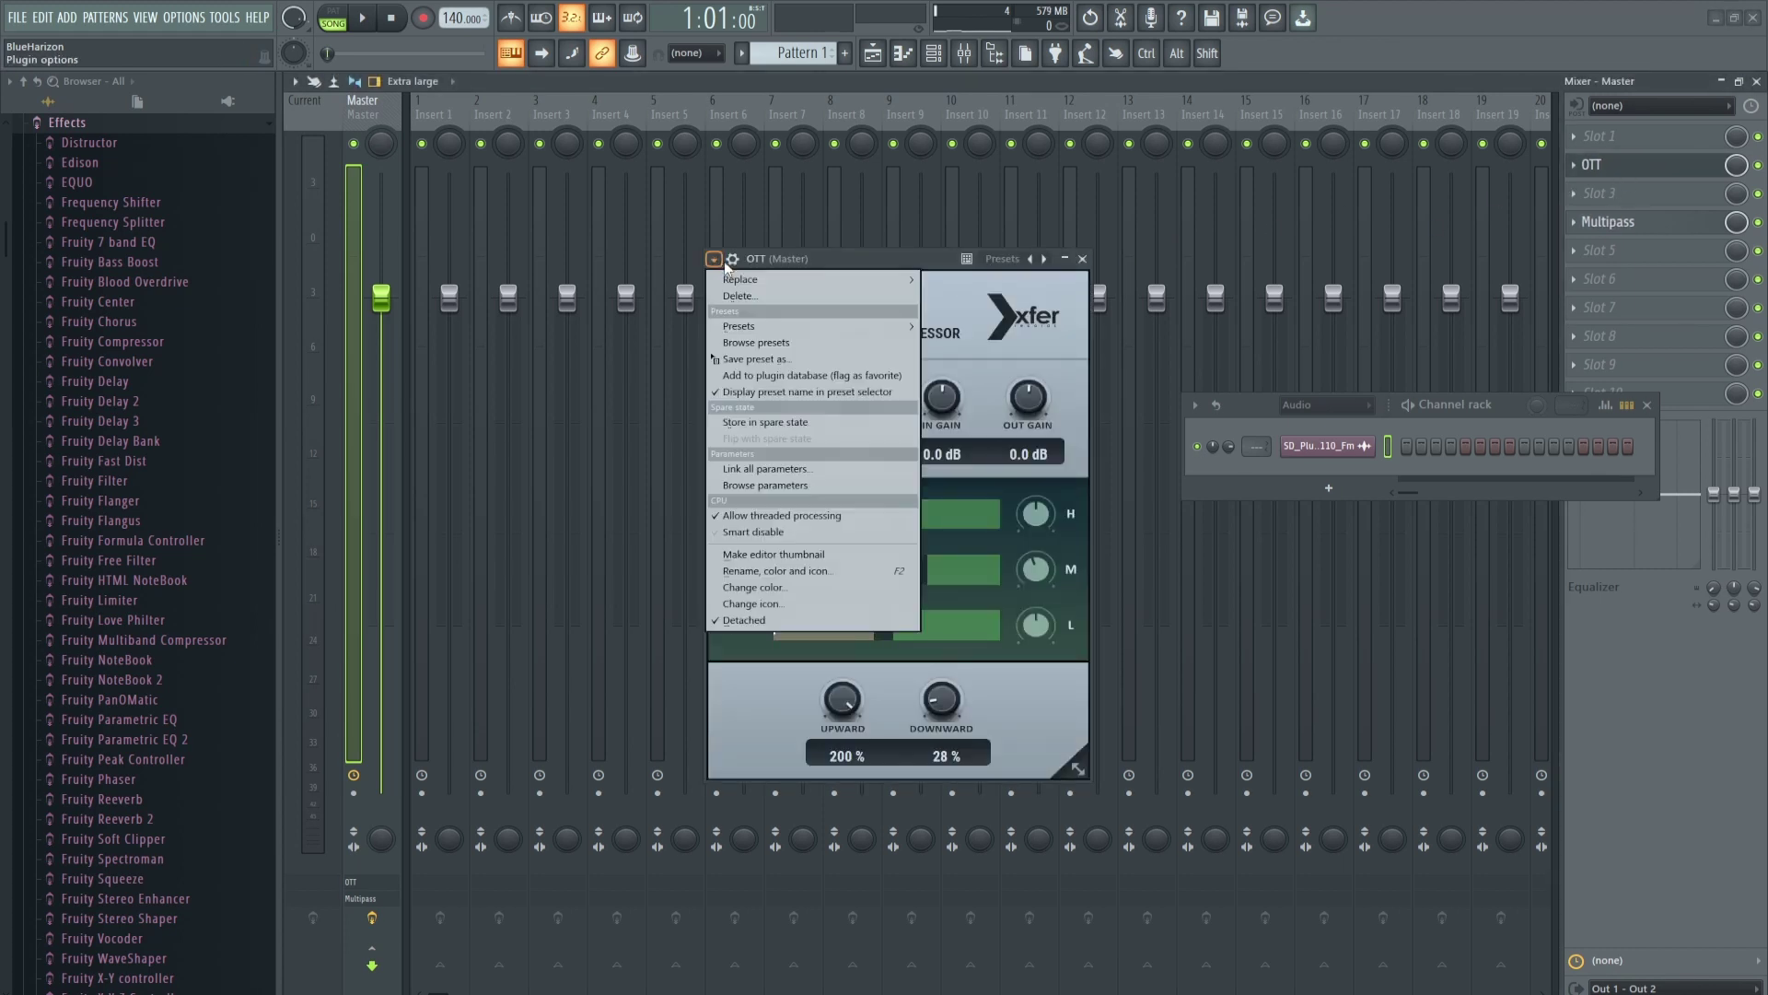
click(739, 296)
- Open Multipass from slot 4 and split the signal into three bands at 250 Hz and 3.00 kHz
click(1607, 222)
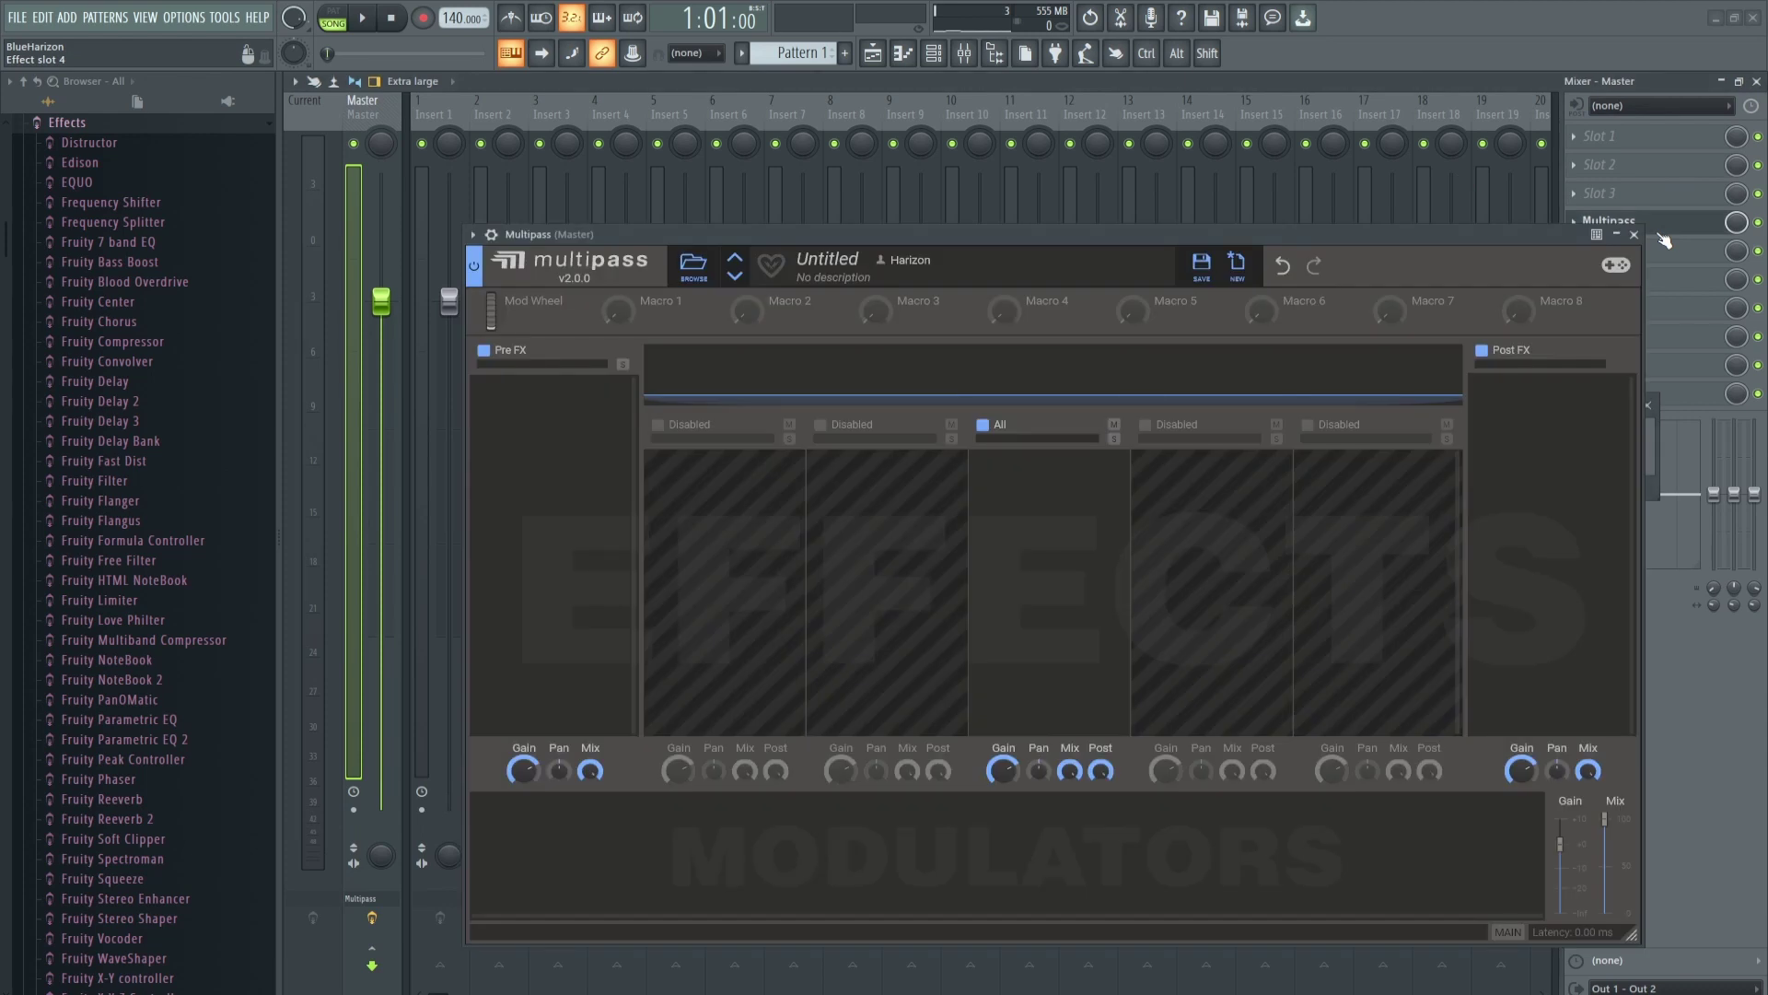
drag(1132, 236, 1079, 224)
click(769, 414)
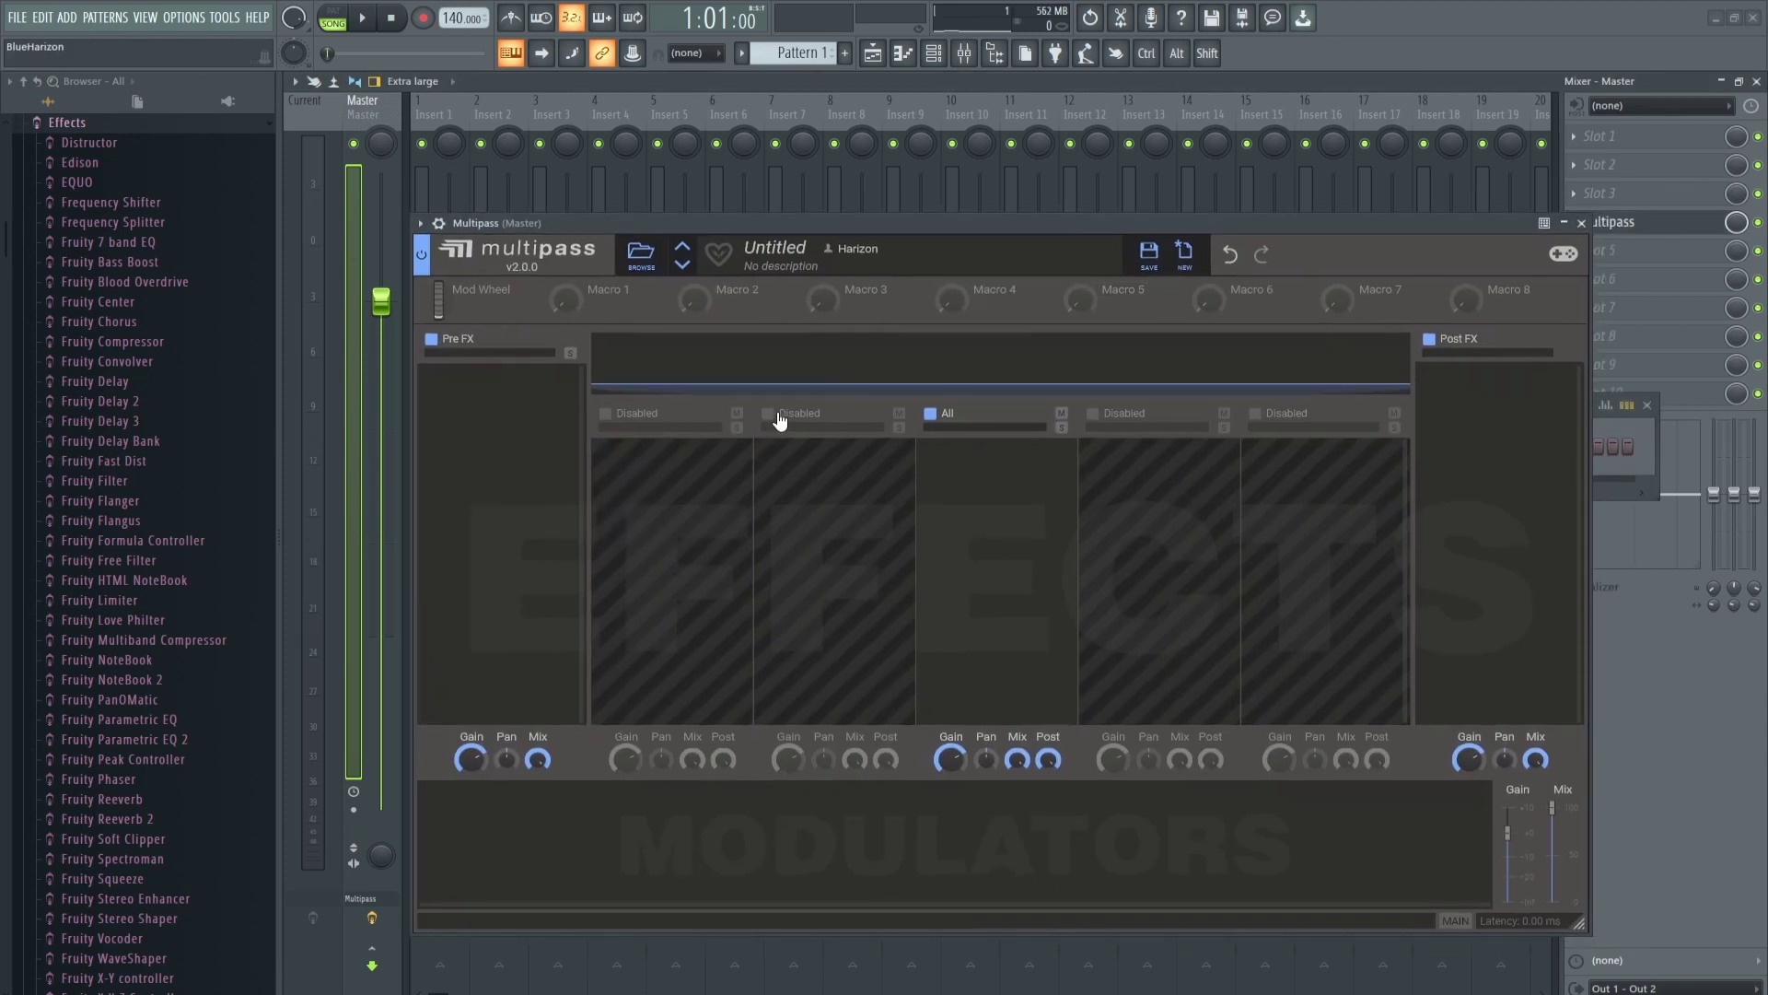
click(1093, 413)
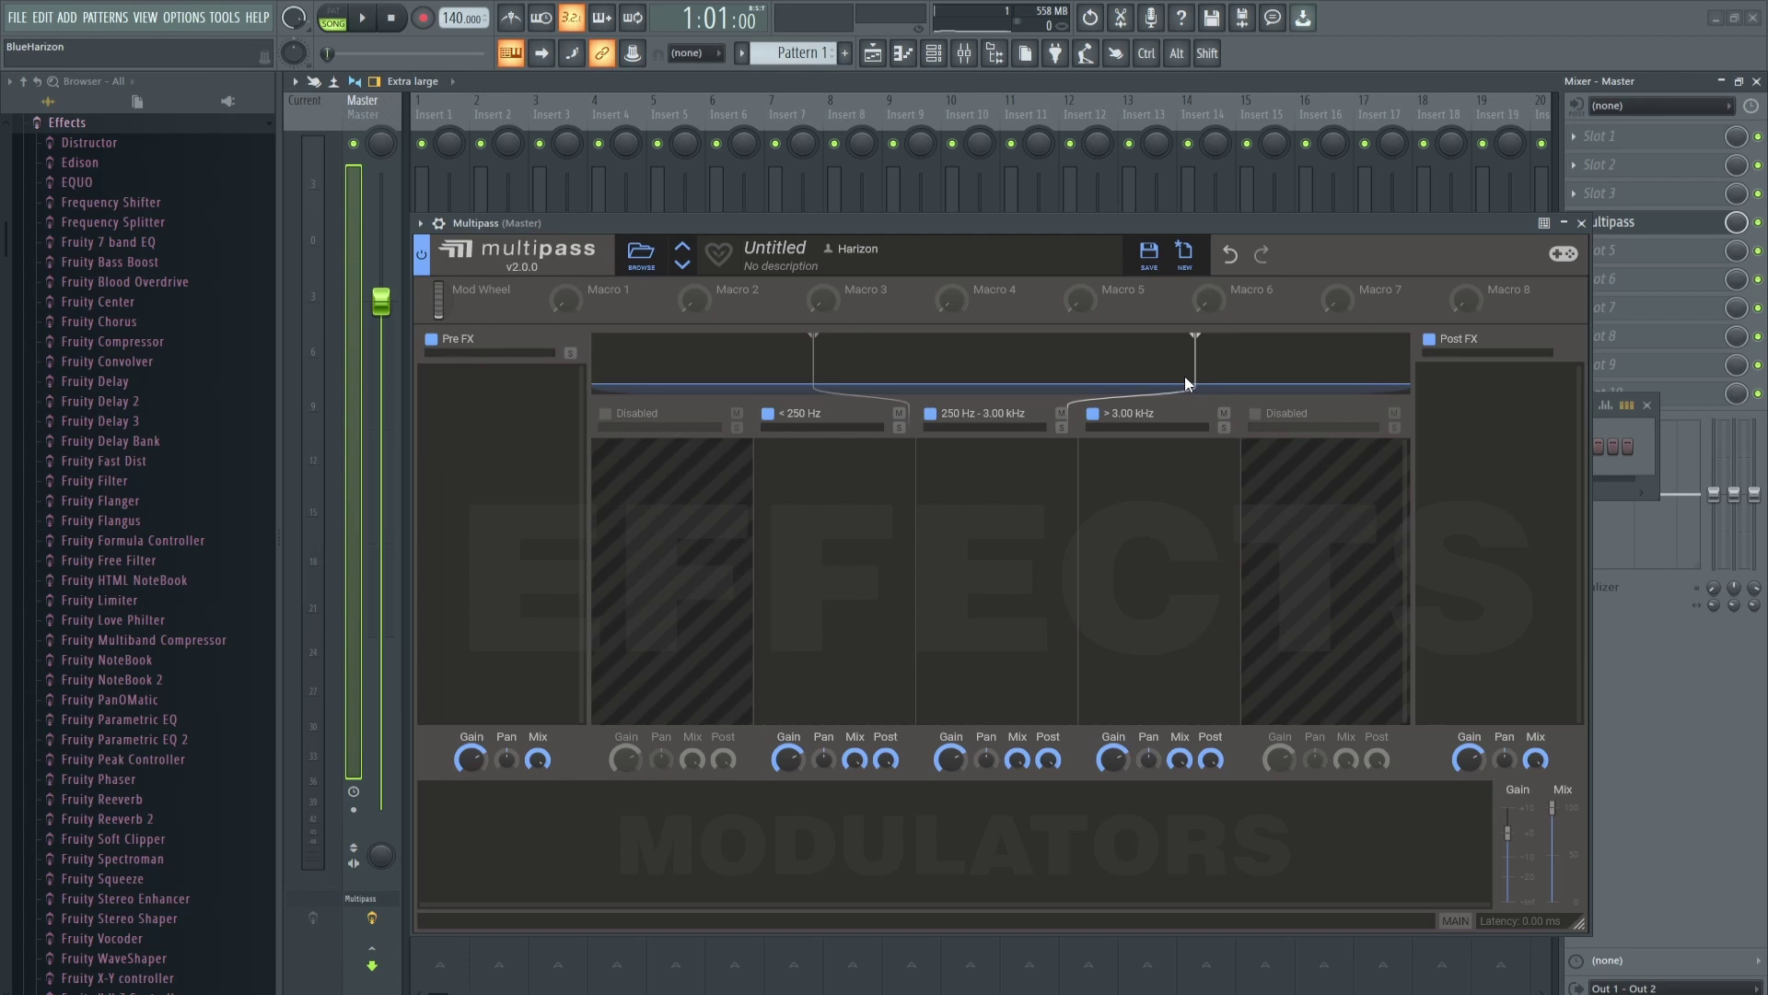
- Disable the high and low bands, and add a Dynamics effect to the remaining full-range band
click(1093, 414)
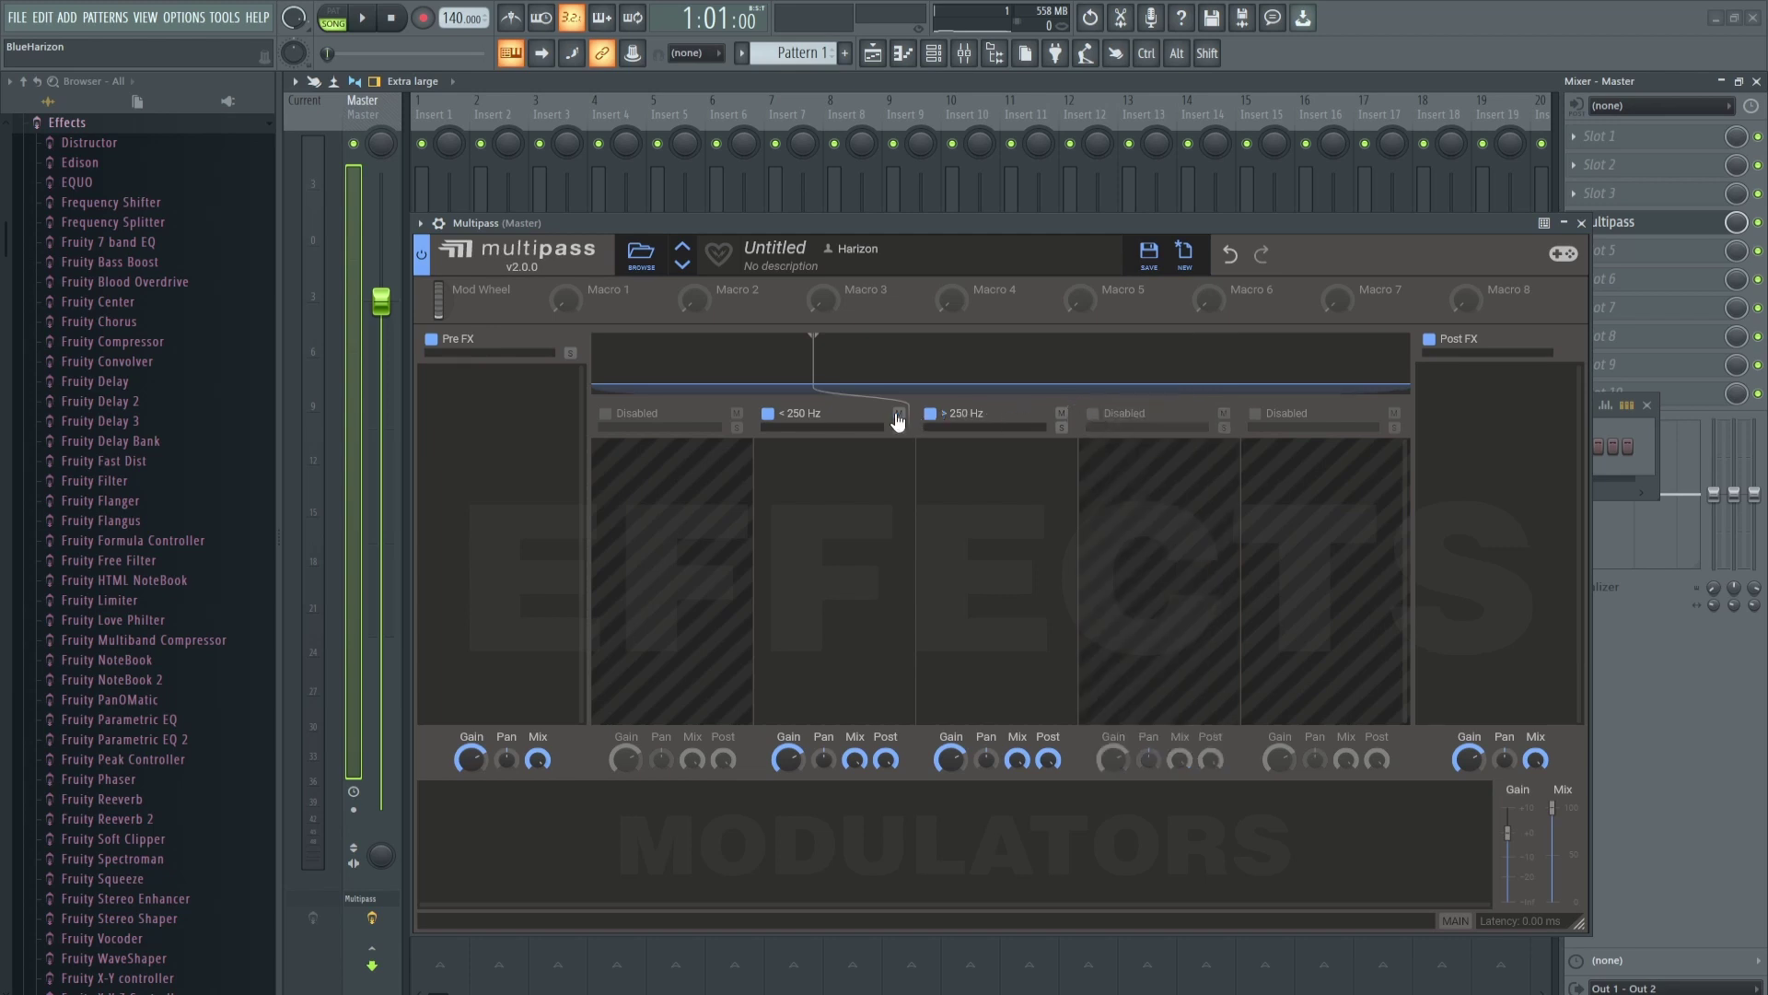
click(767, 413)
click(1040, 486)
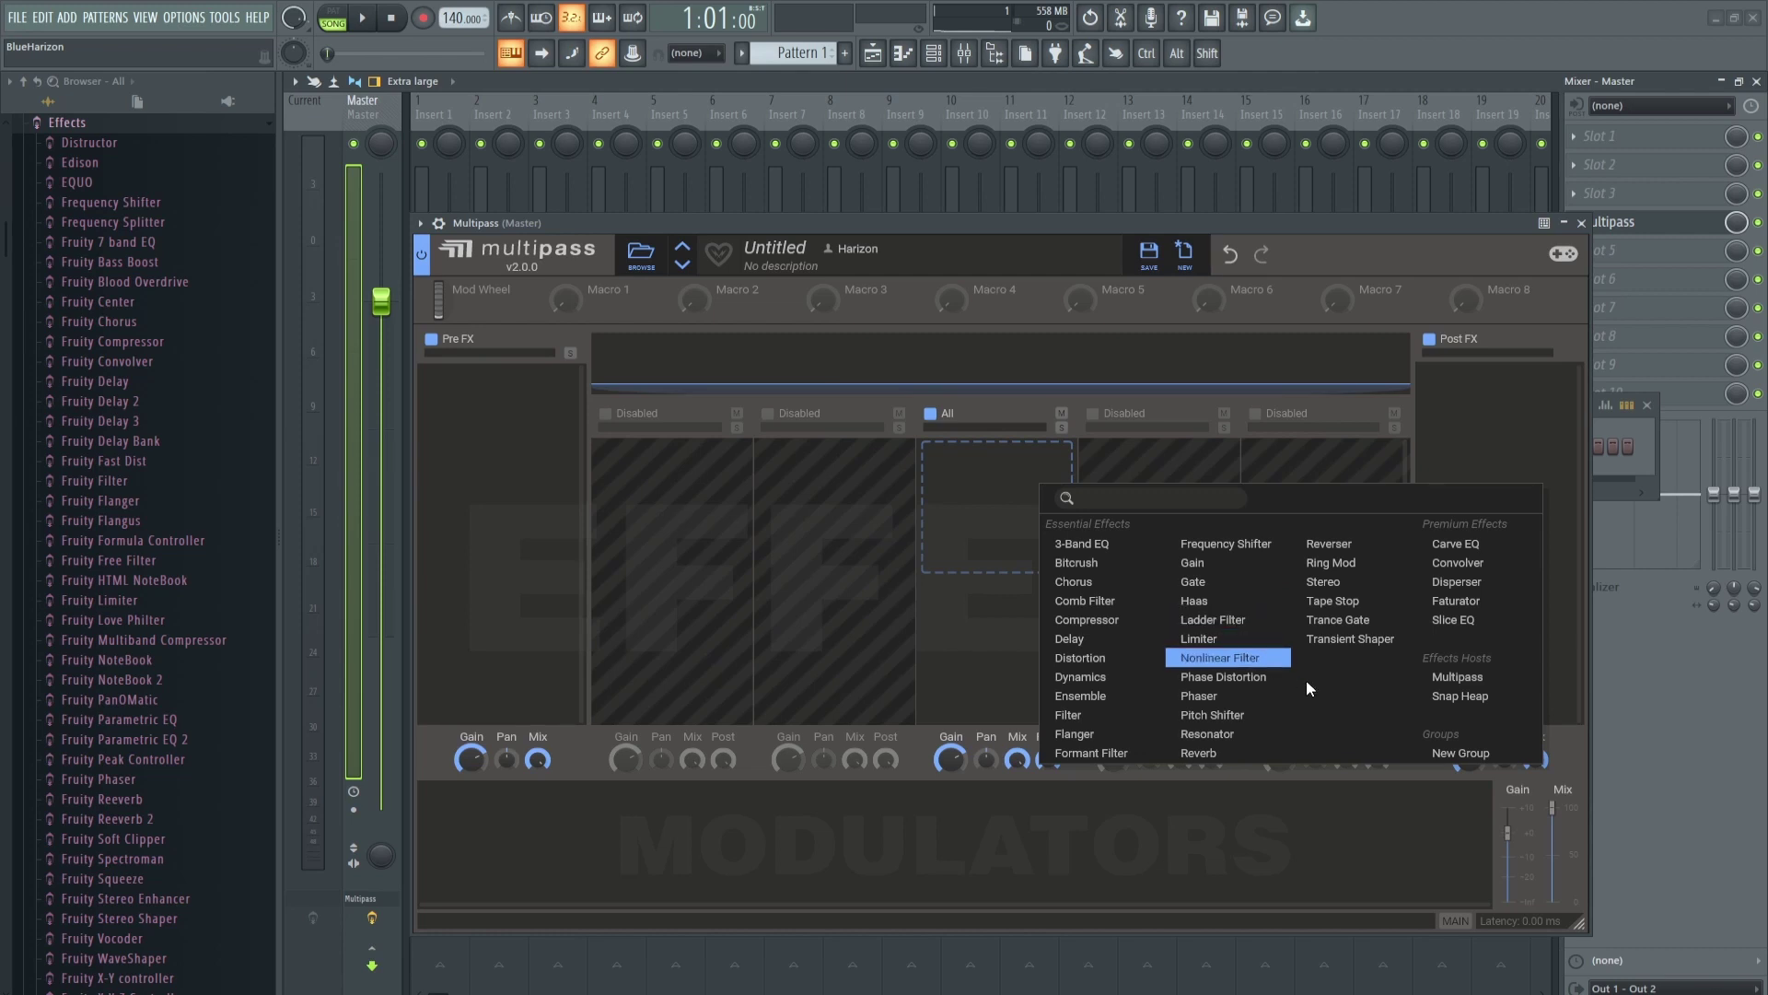
click(1136, 676)
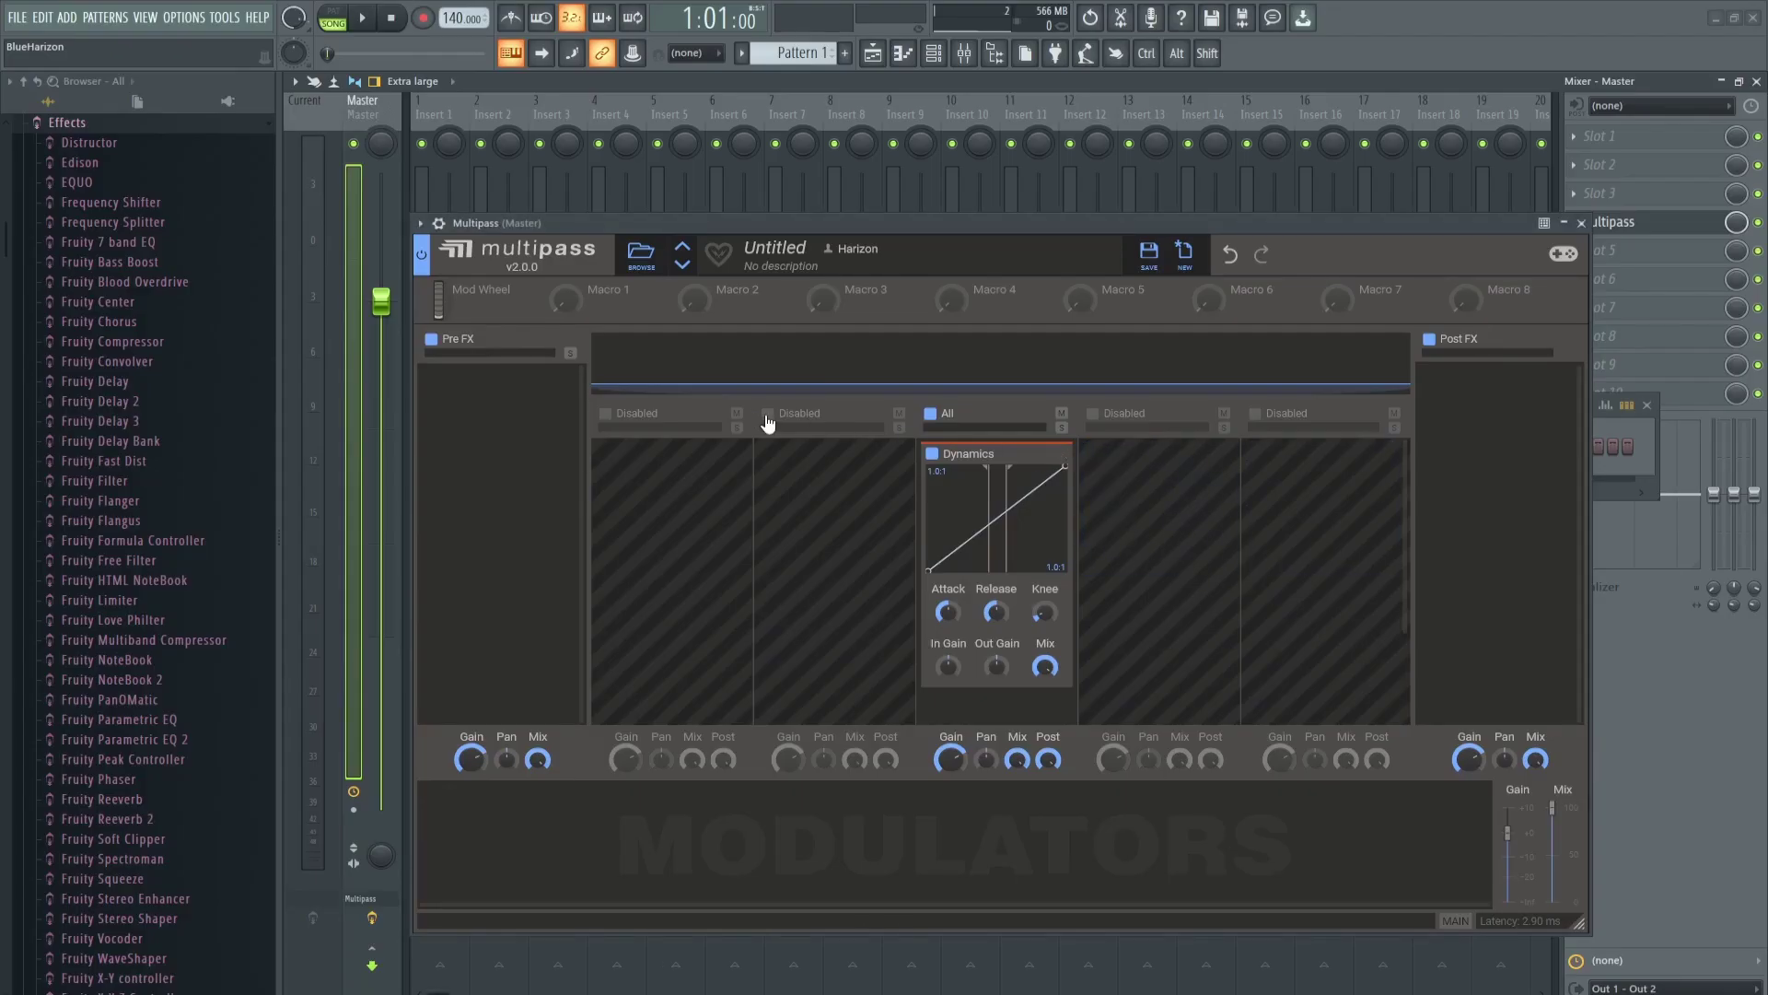
- Re-enable the bands below 250 Hz and above 3.00 kHz, and add a Dynamics effect to each
click(769, 416)
click(1093, 416)
click(845, 502)
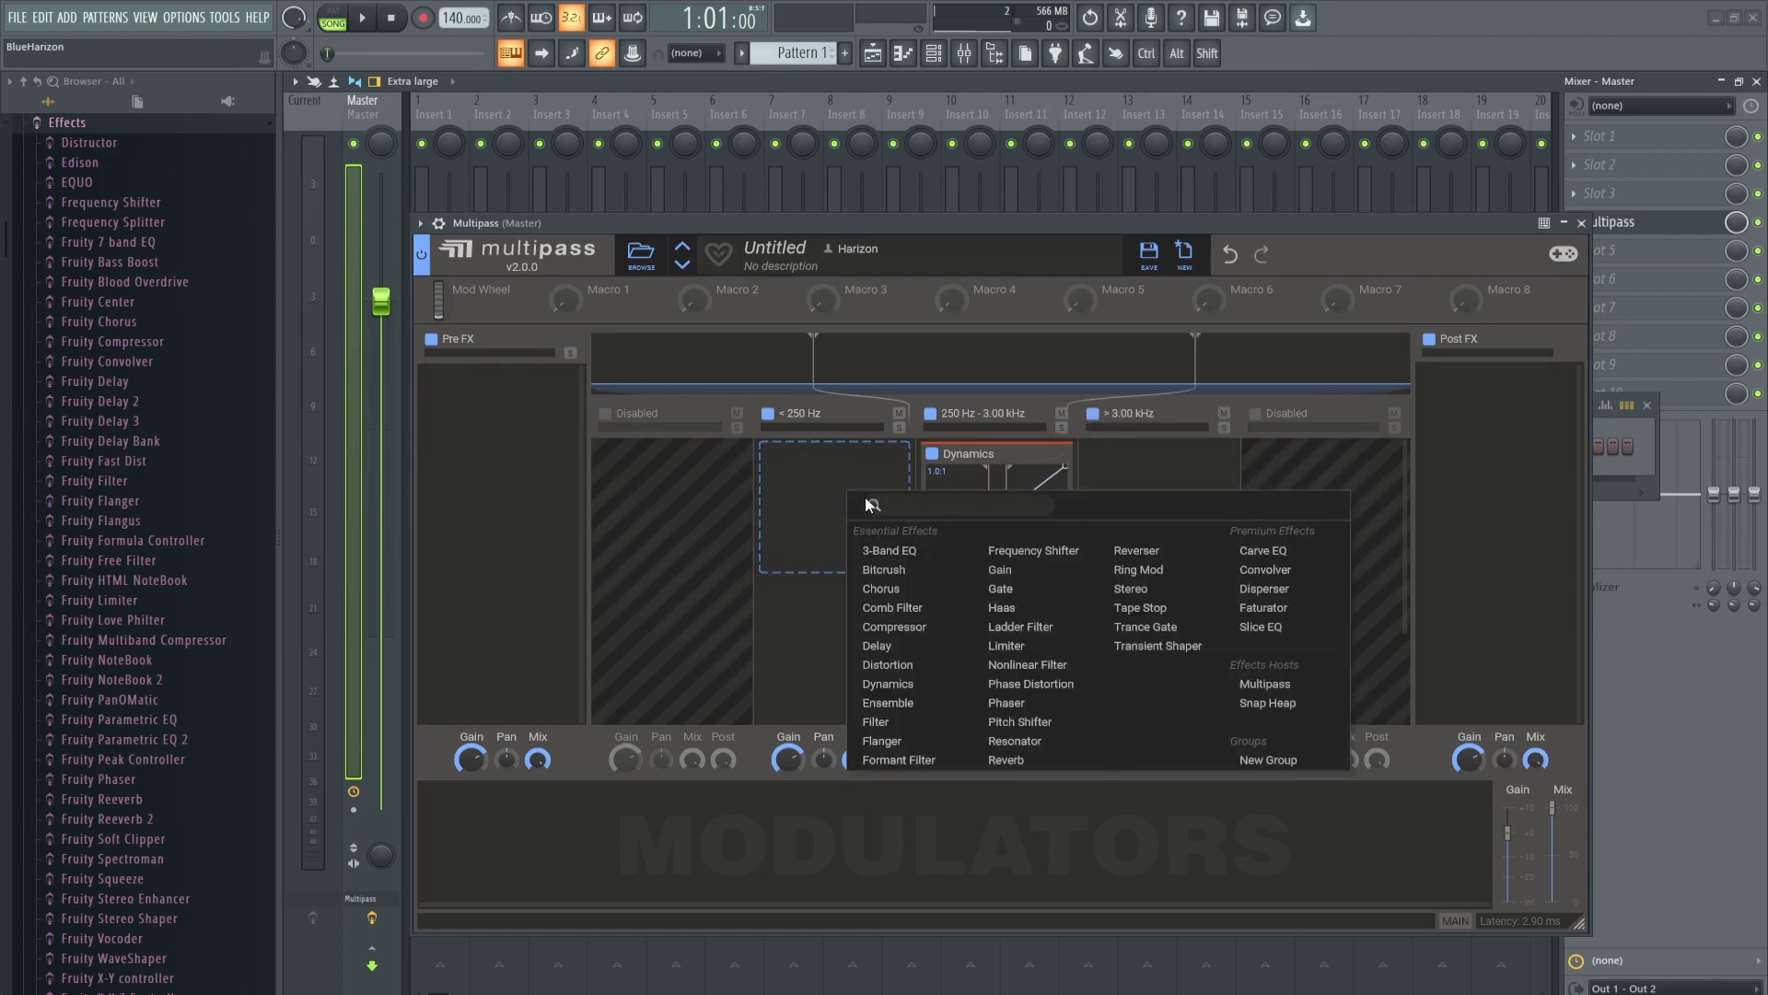
click(944, 684)
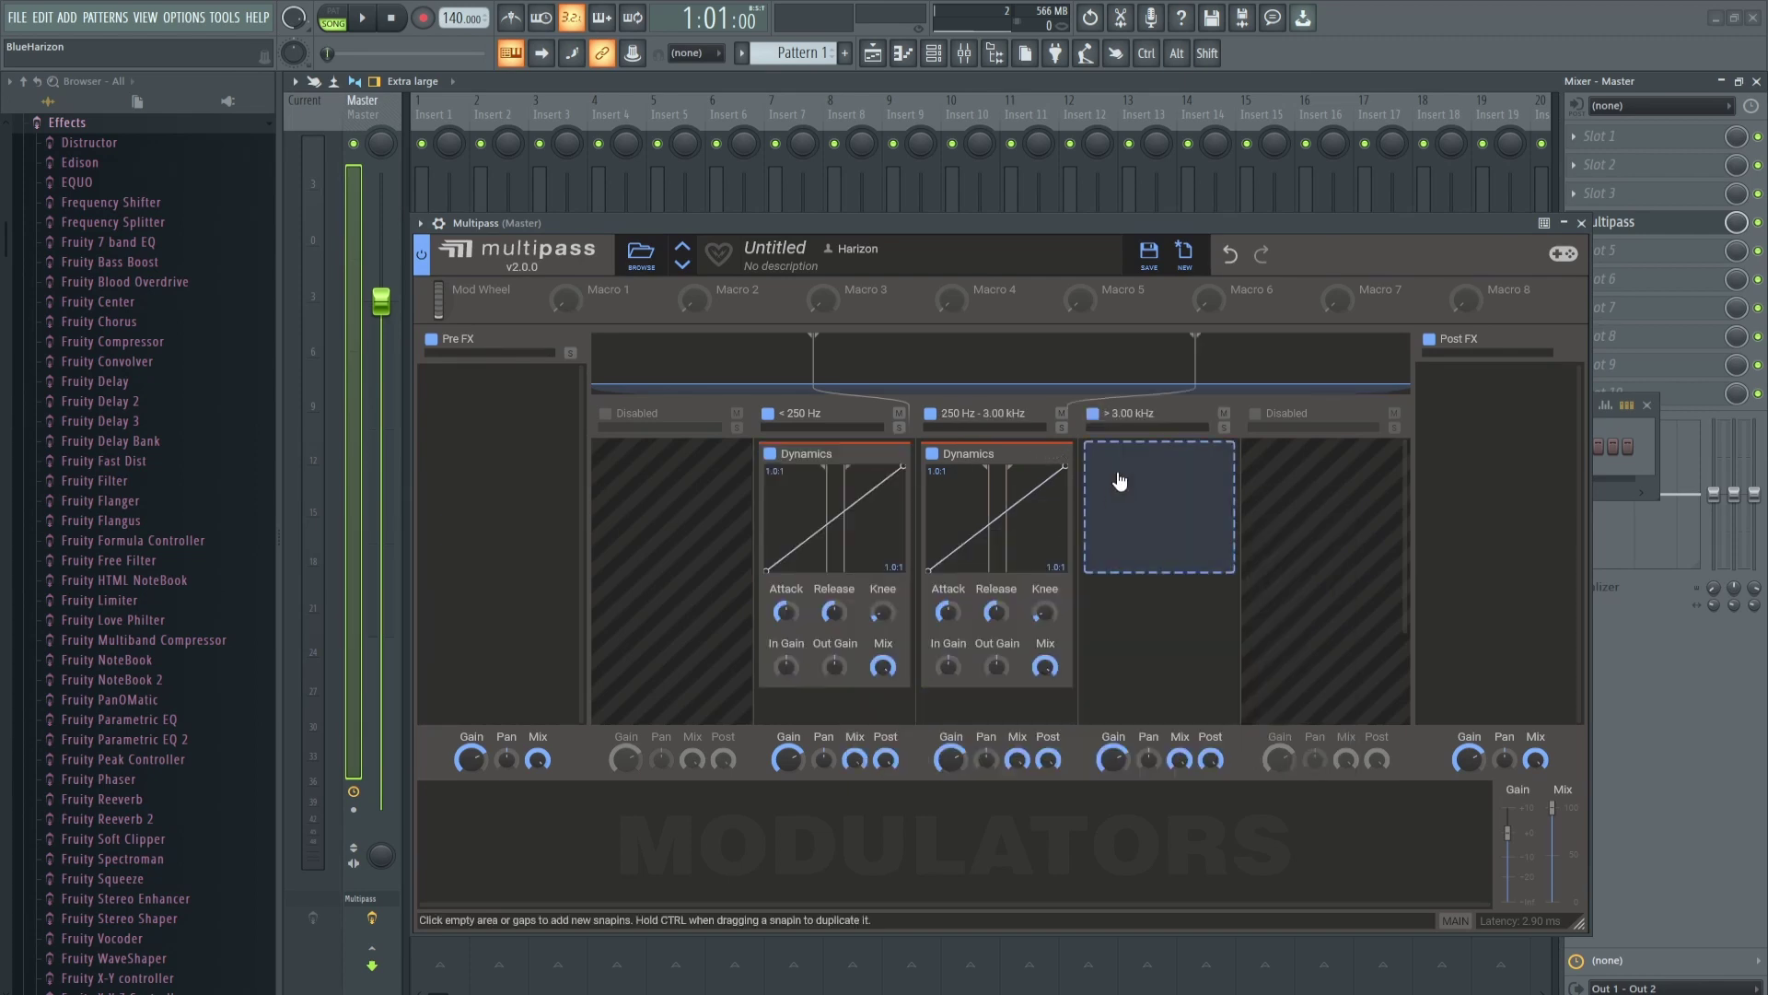
click(1121, 481)
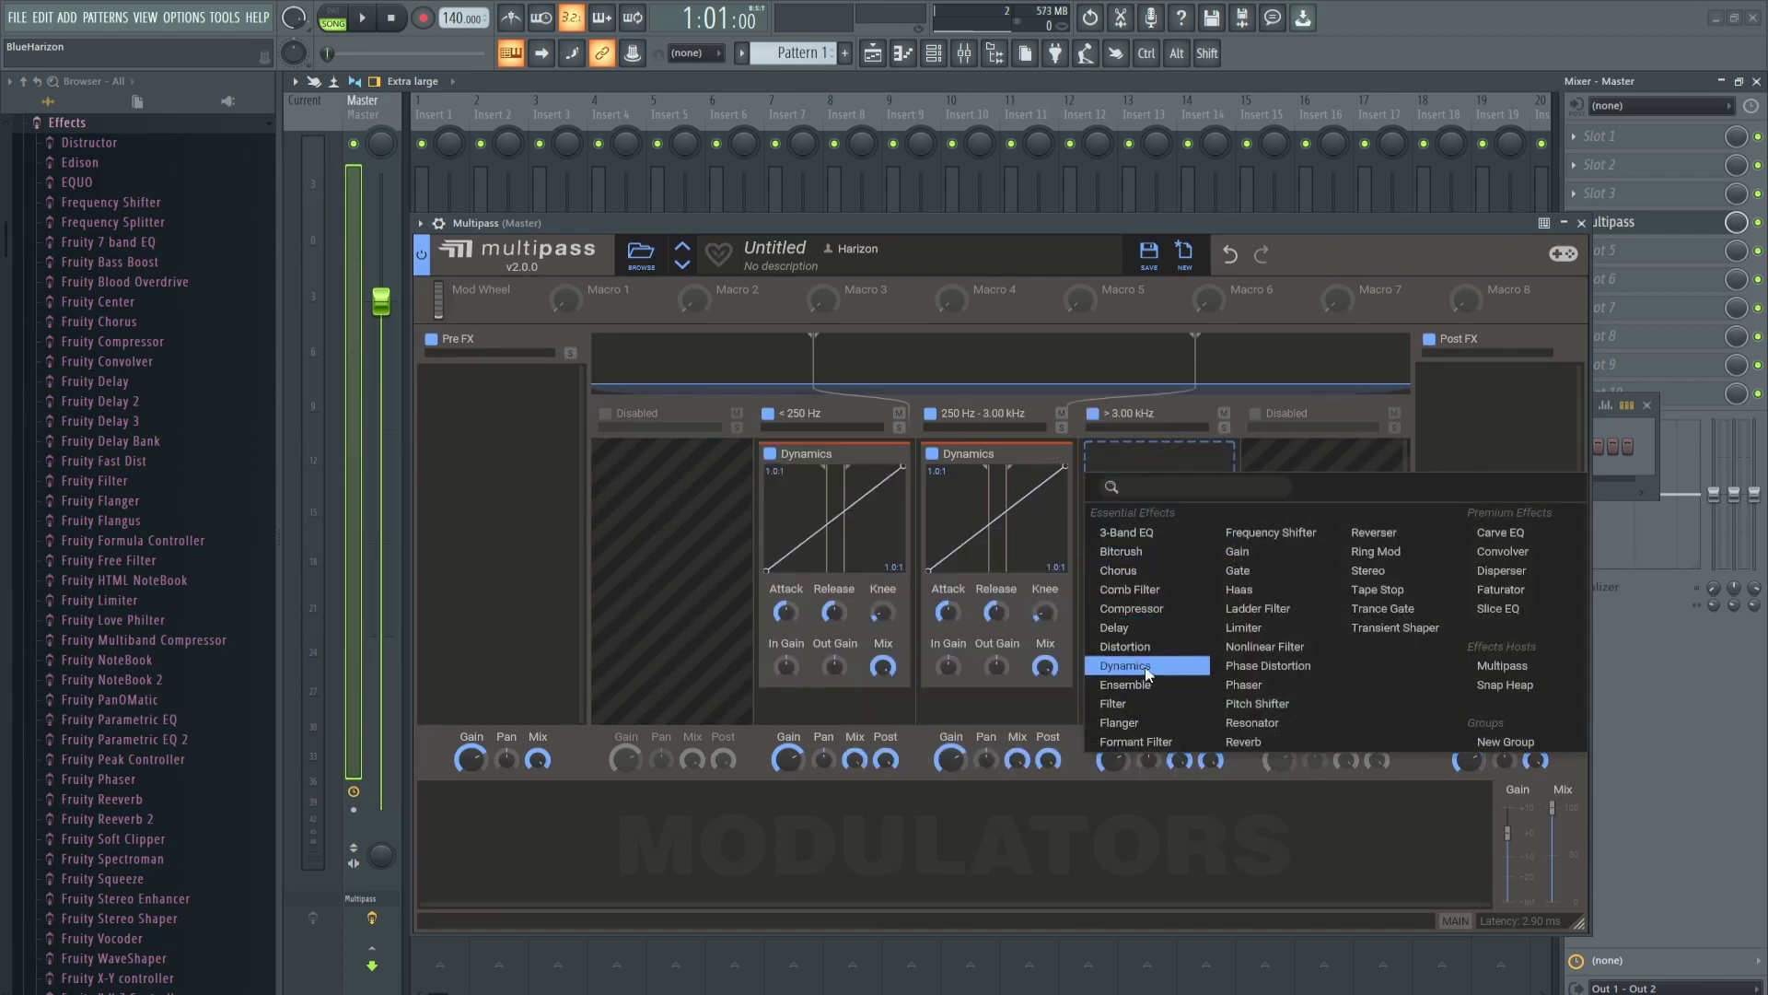
click(1126, 665)
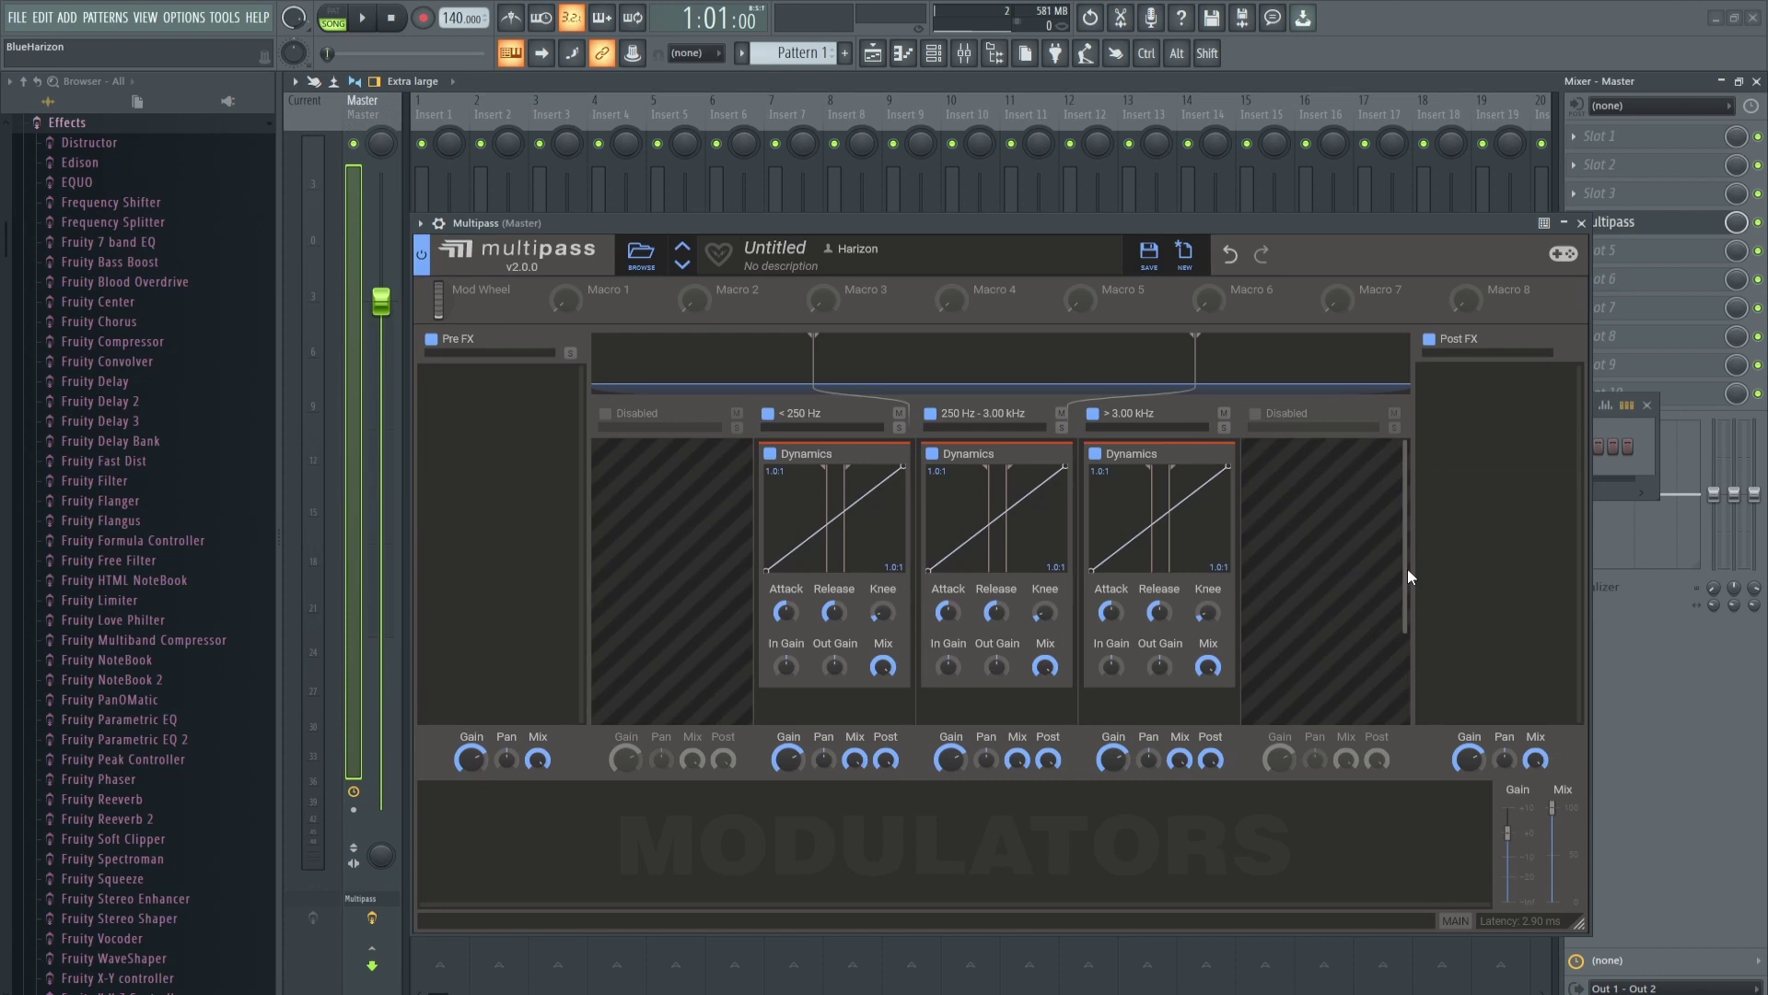
- Disable the low and high bands, and audition the remaining band without compression and with an upward ratio of 13:1
click(1096, 414)
click(769, 415)
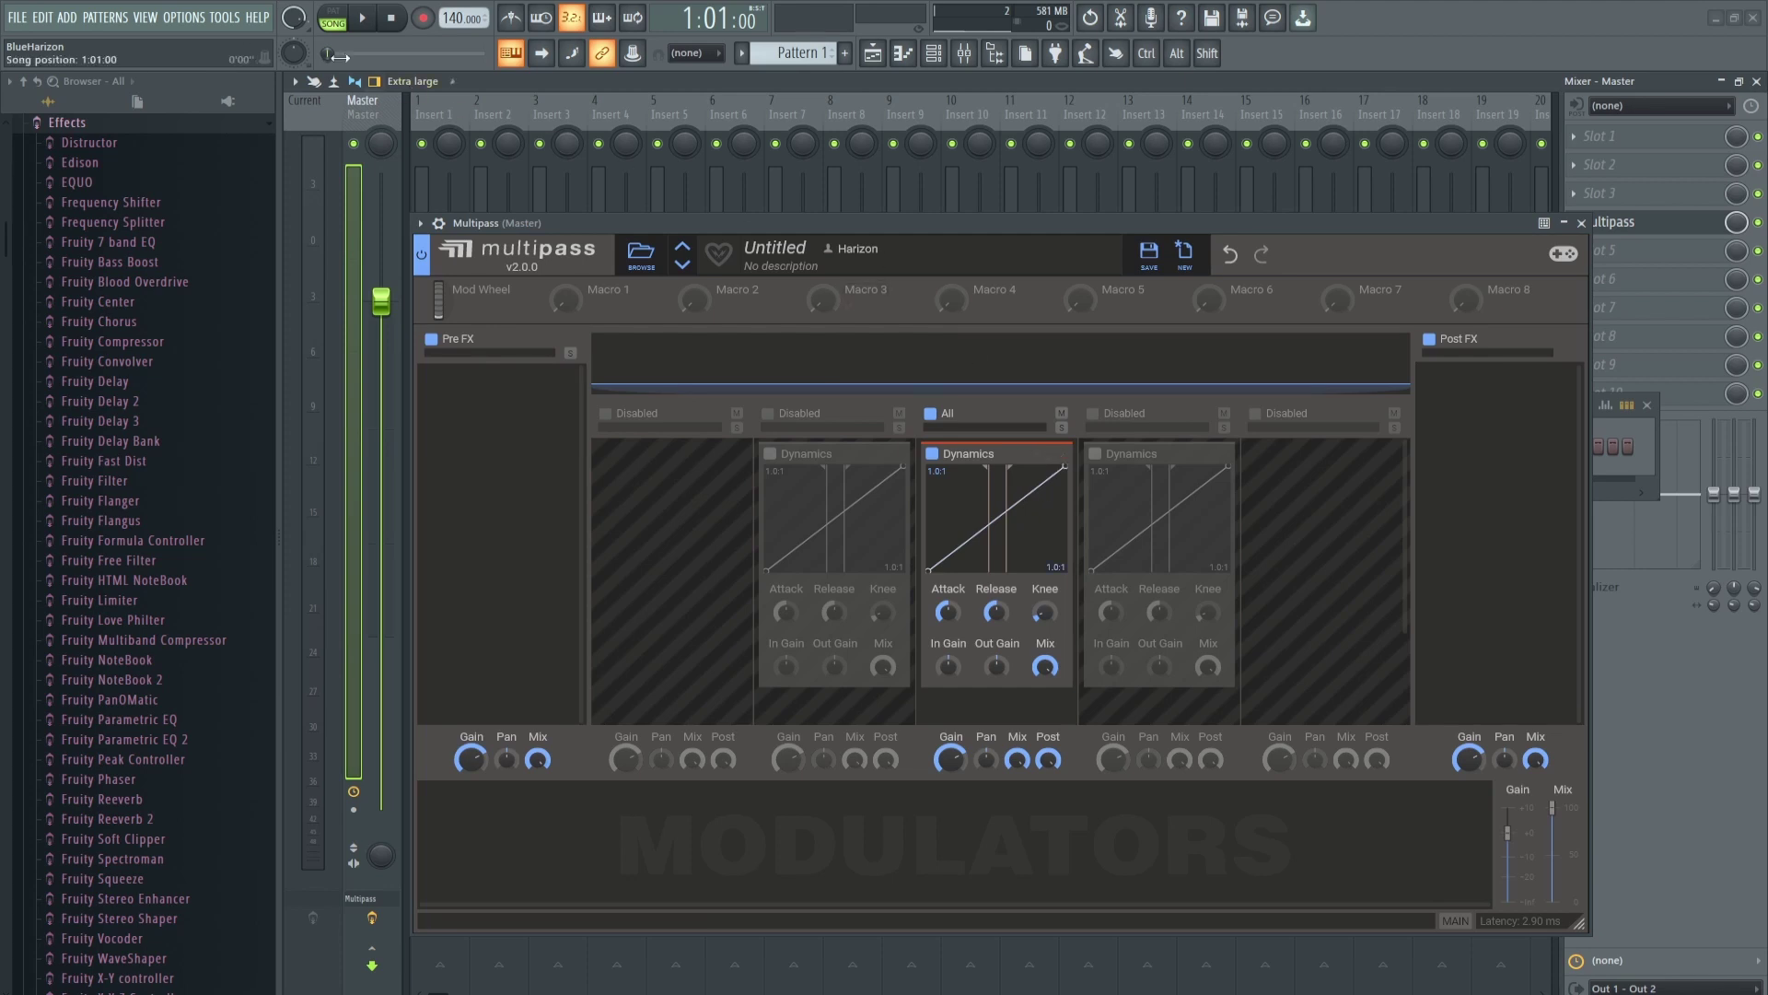
click(364, 20)
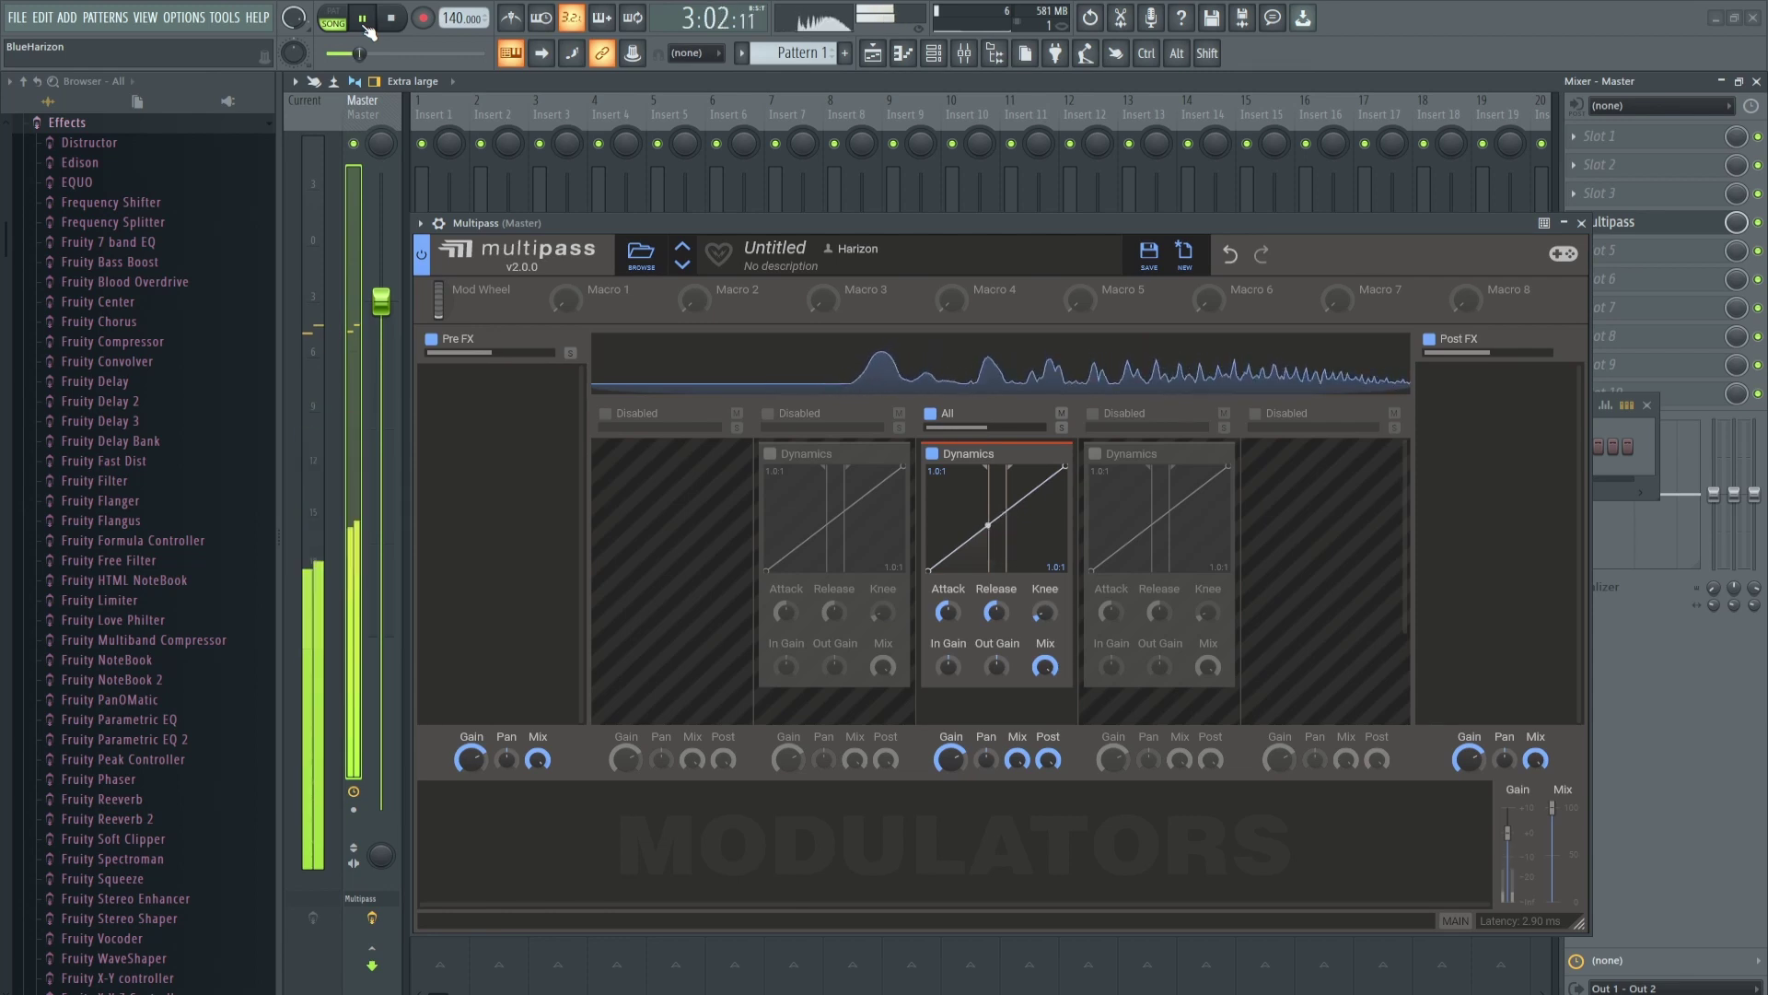
click(365, 22)
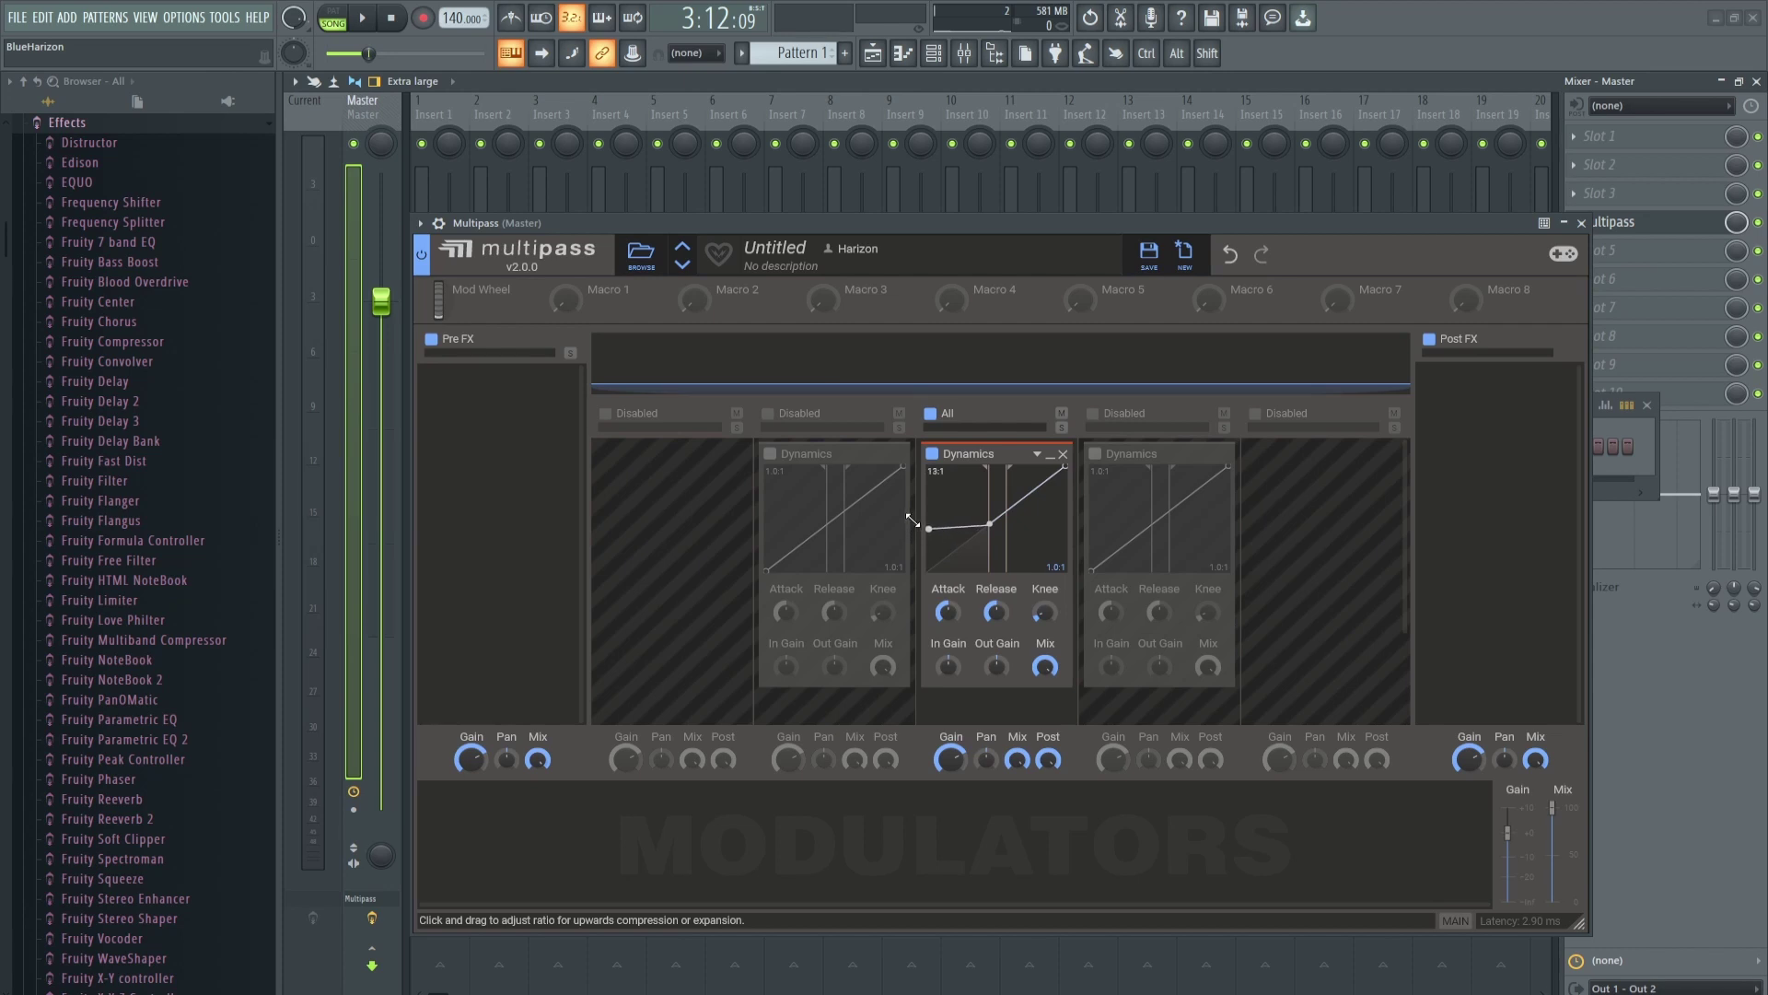
click(366, 20)
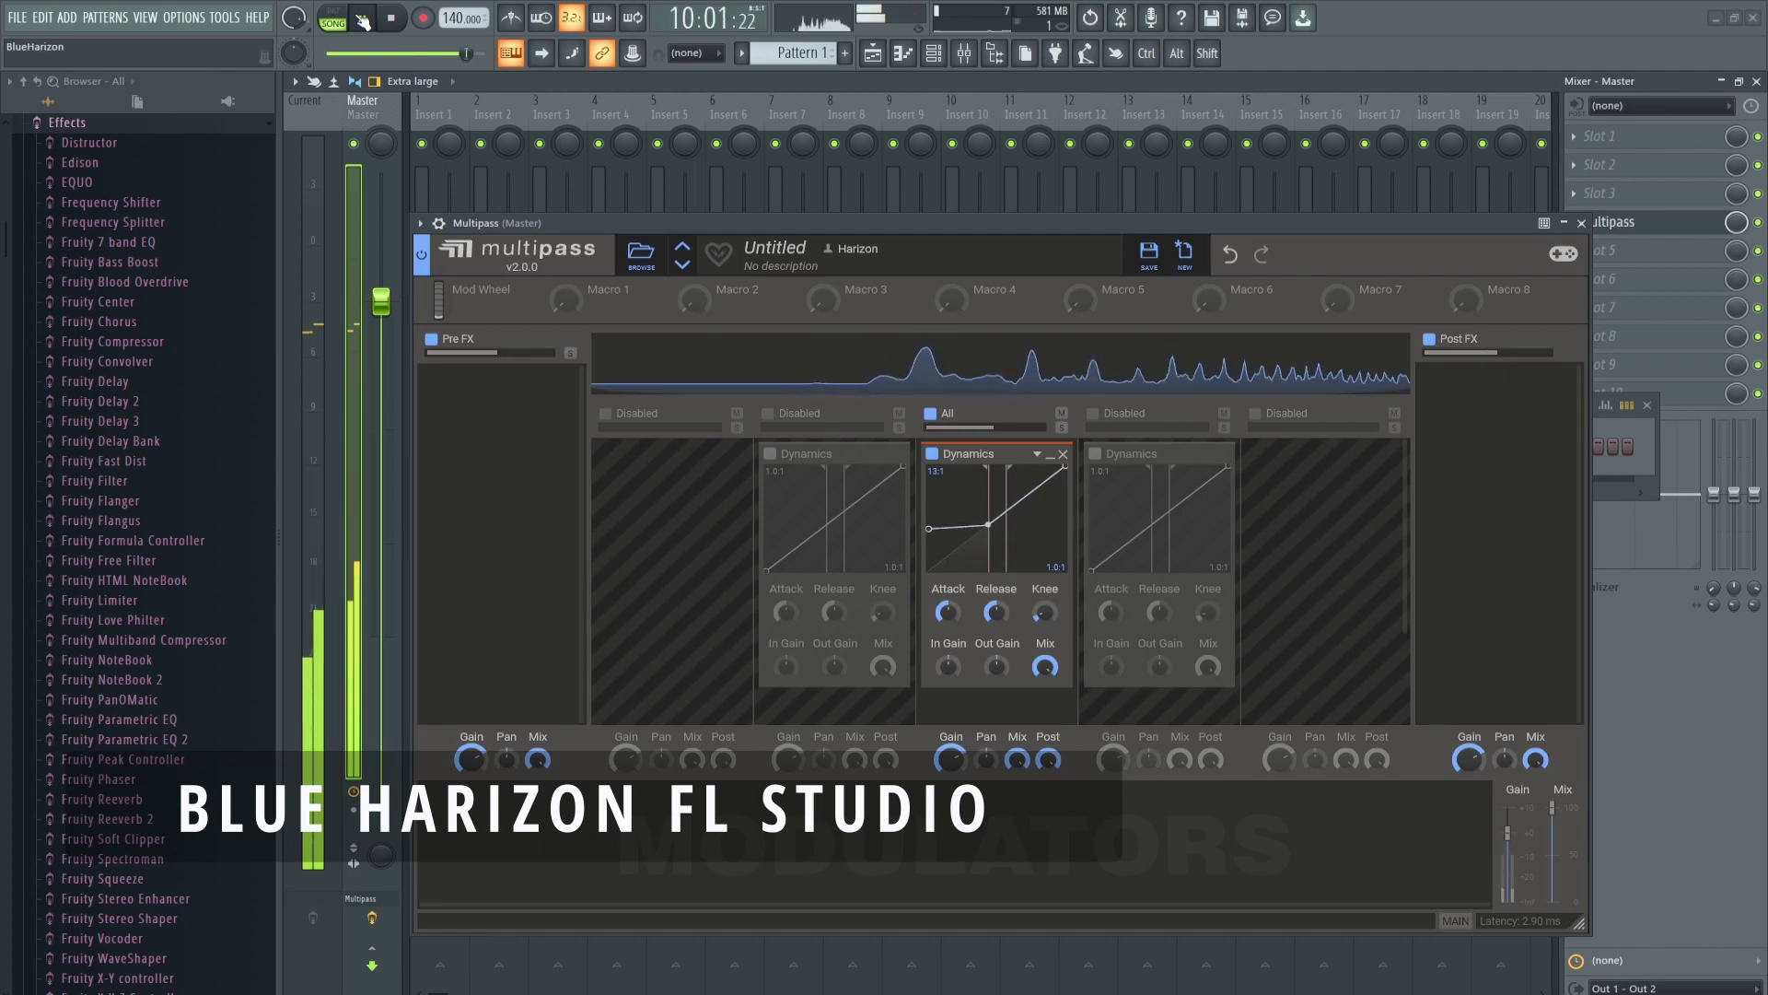
click(361, 18)
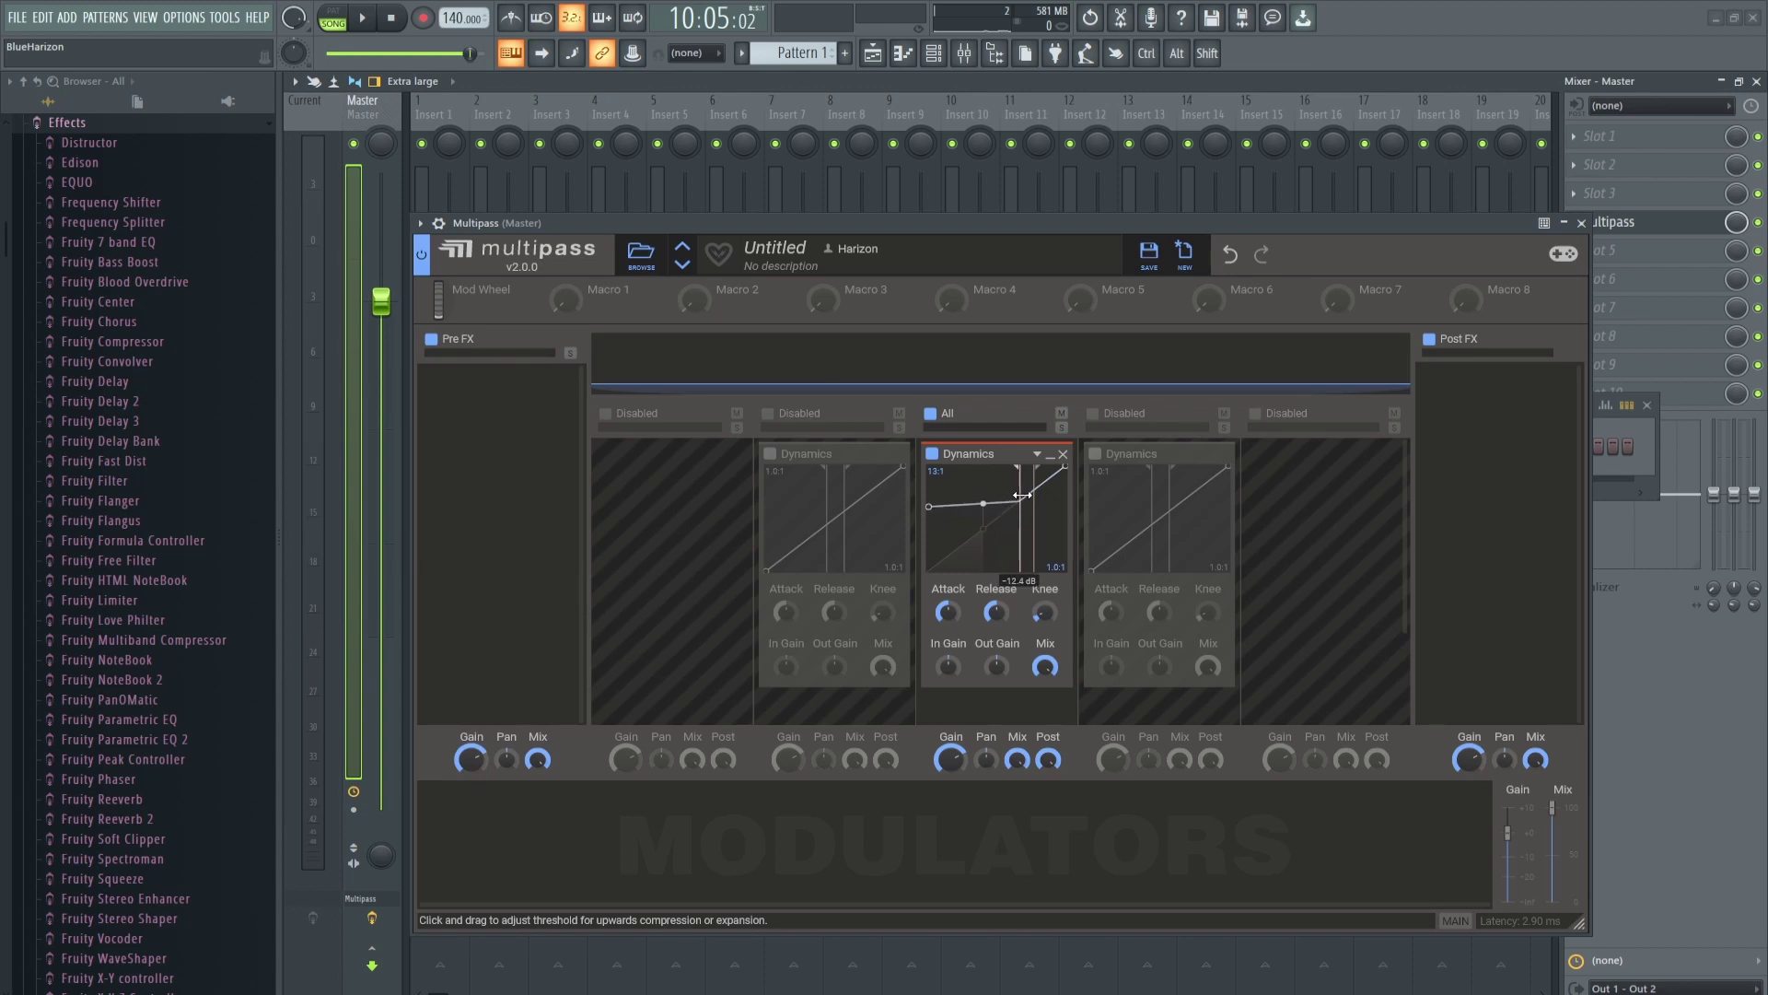
- Set the full-range band's downward ratio to 4.3:1 and adjust both of its Dynamics thresholds during playback
key(space)
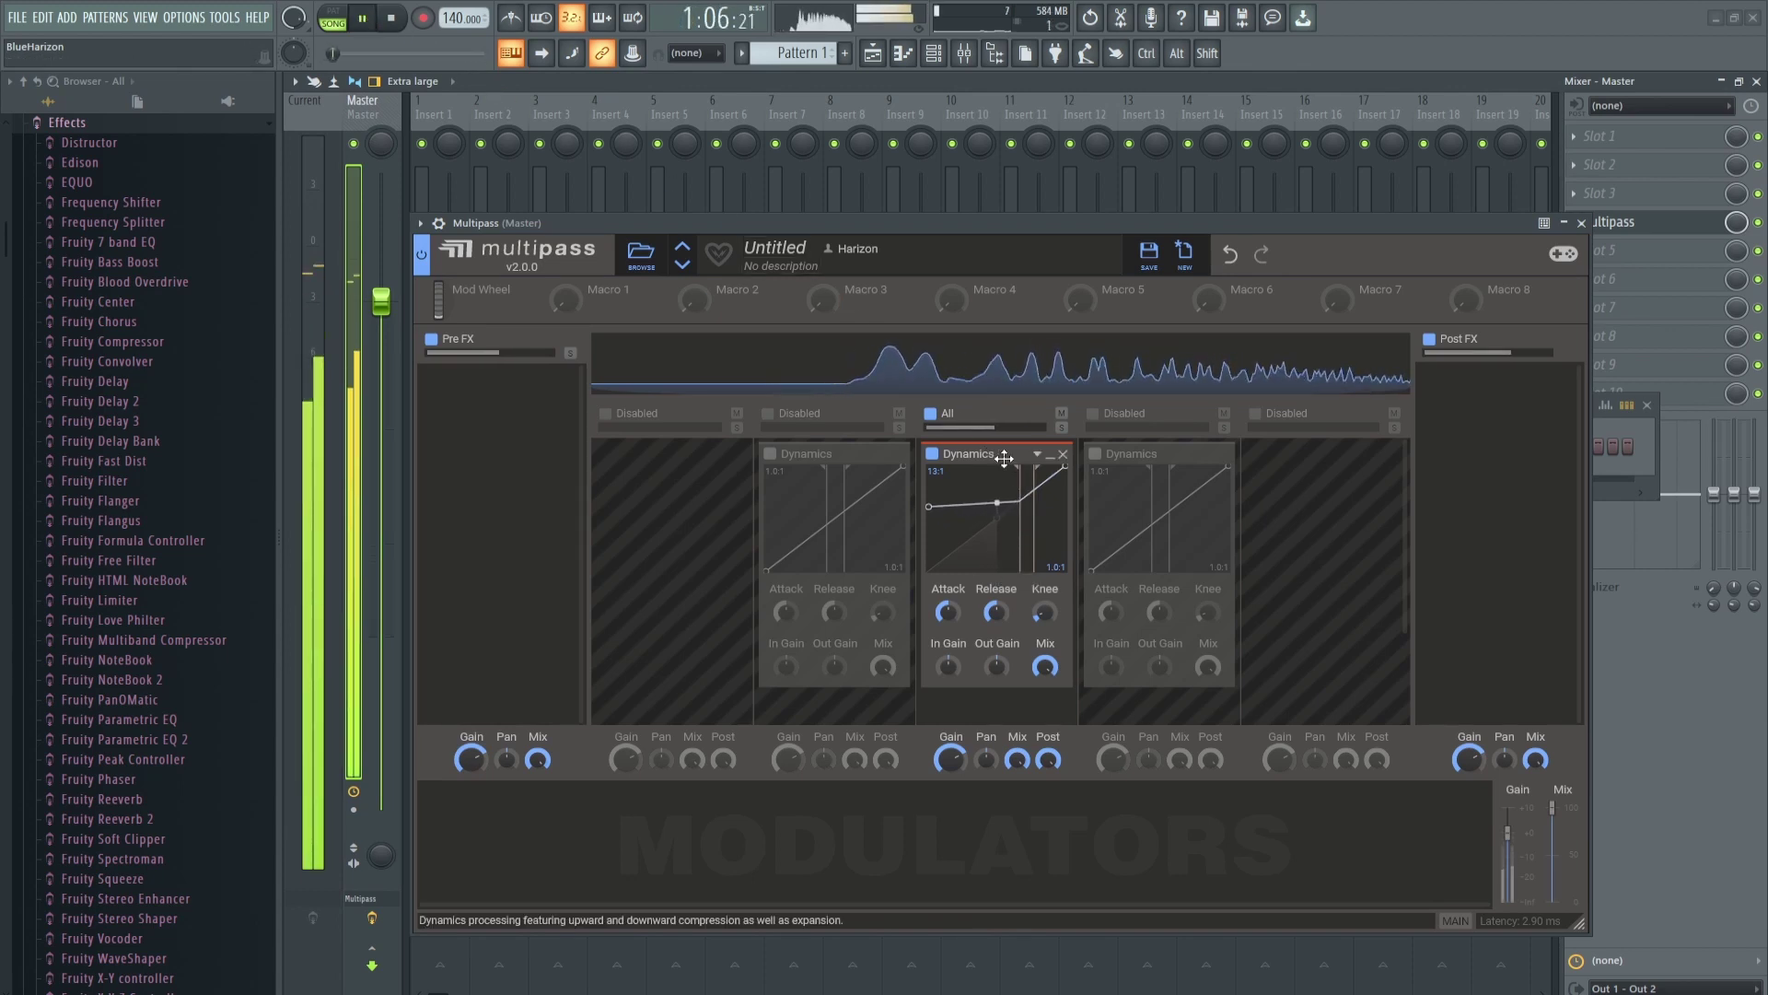
drag(1018, 461, 1012, 500)
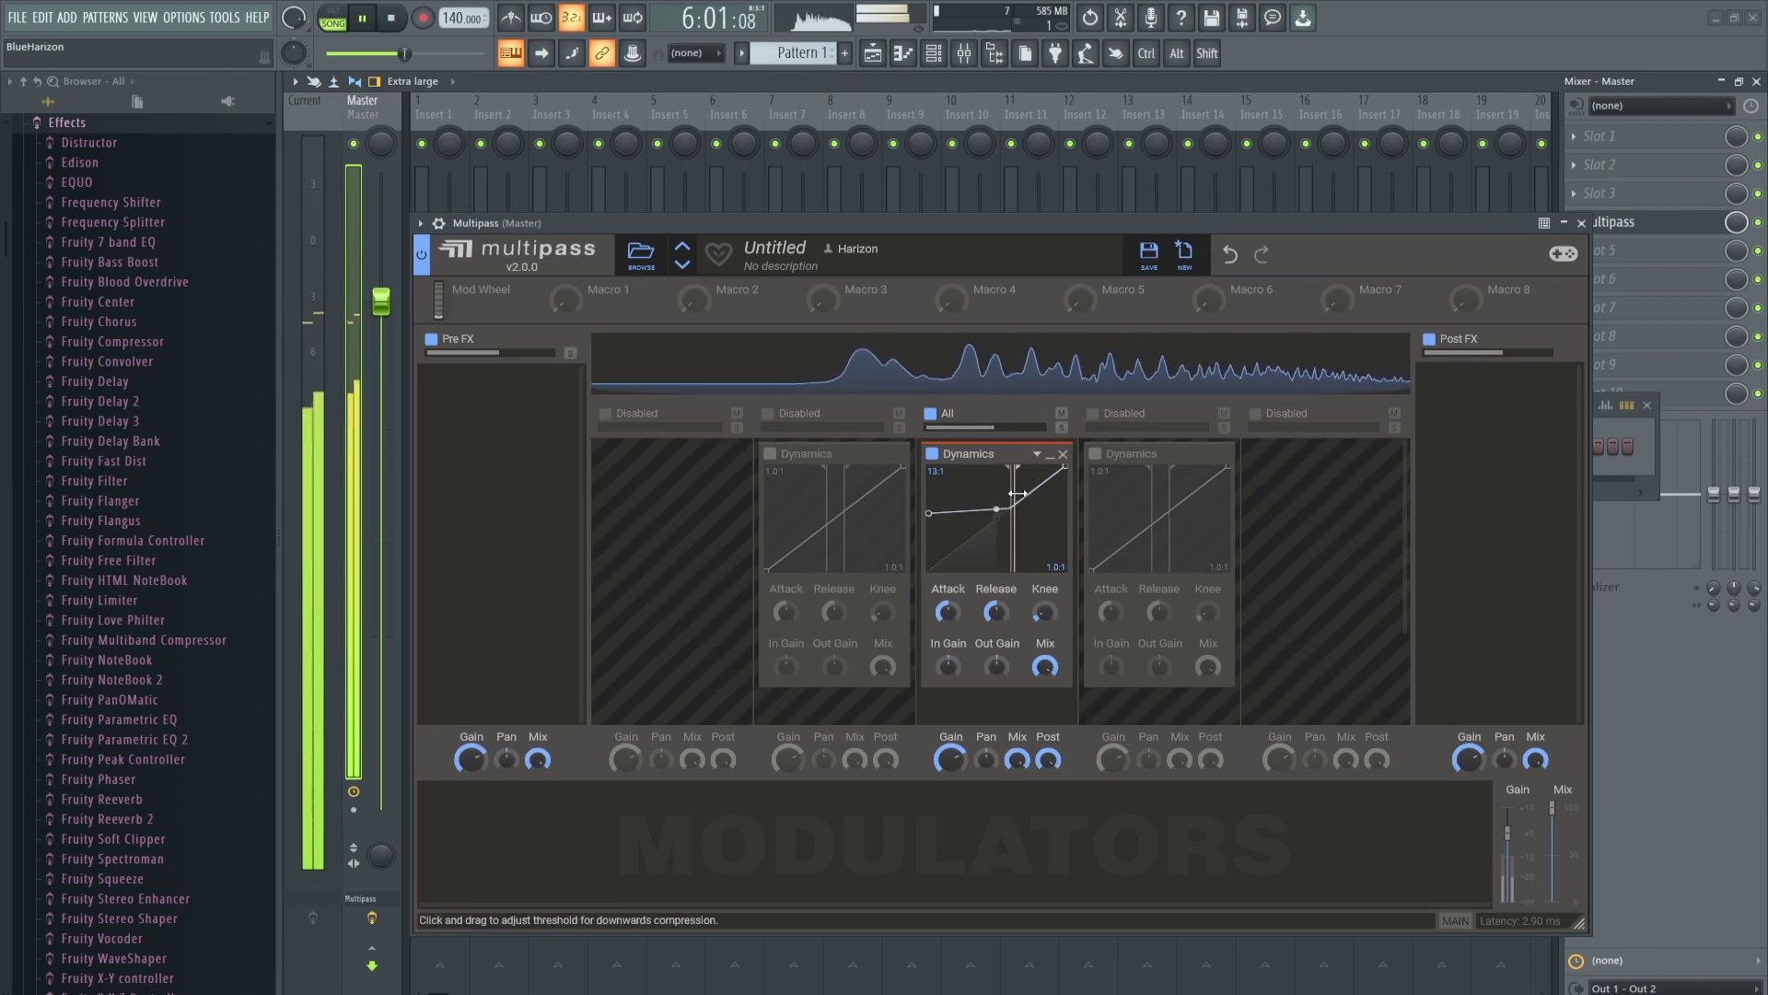
drag(1017, 492, 1024, 492)
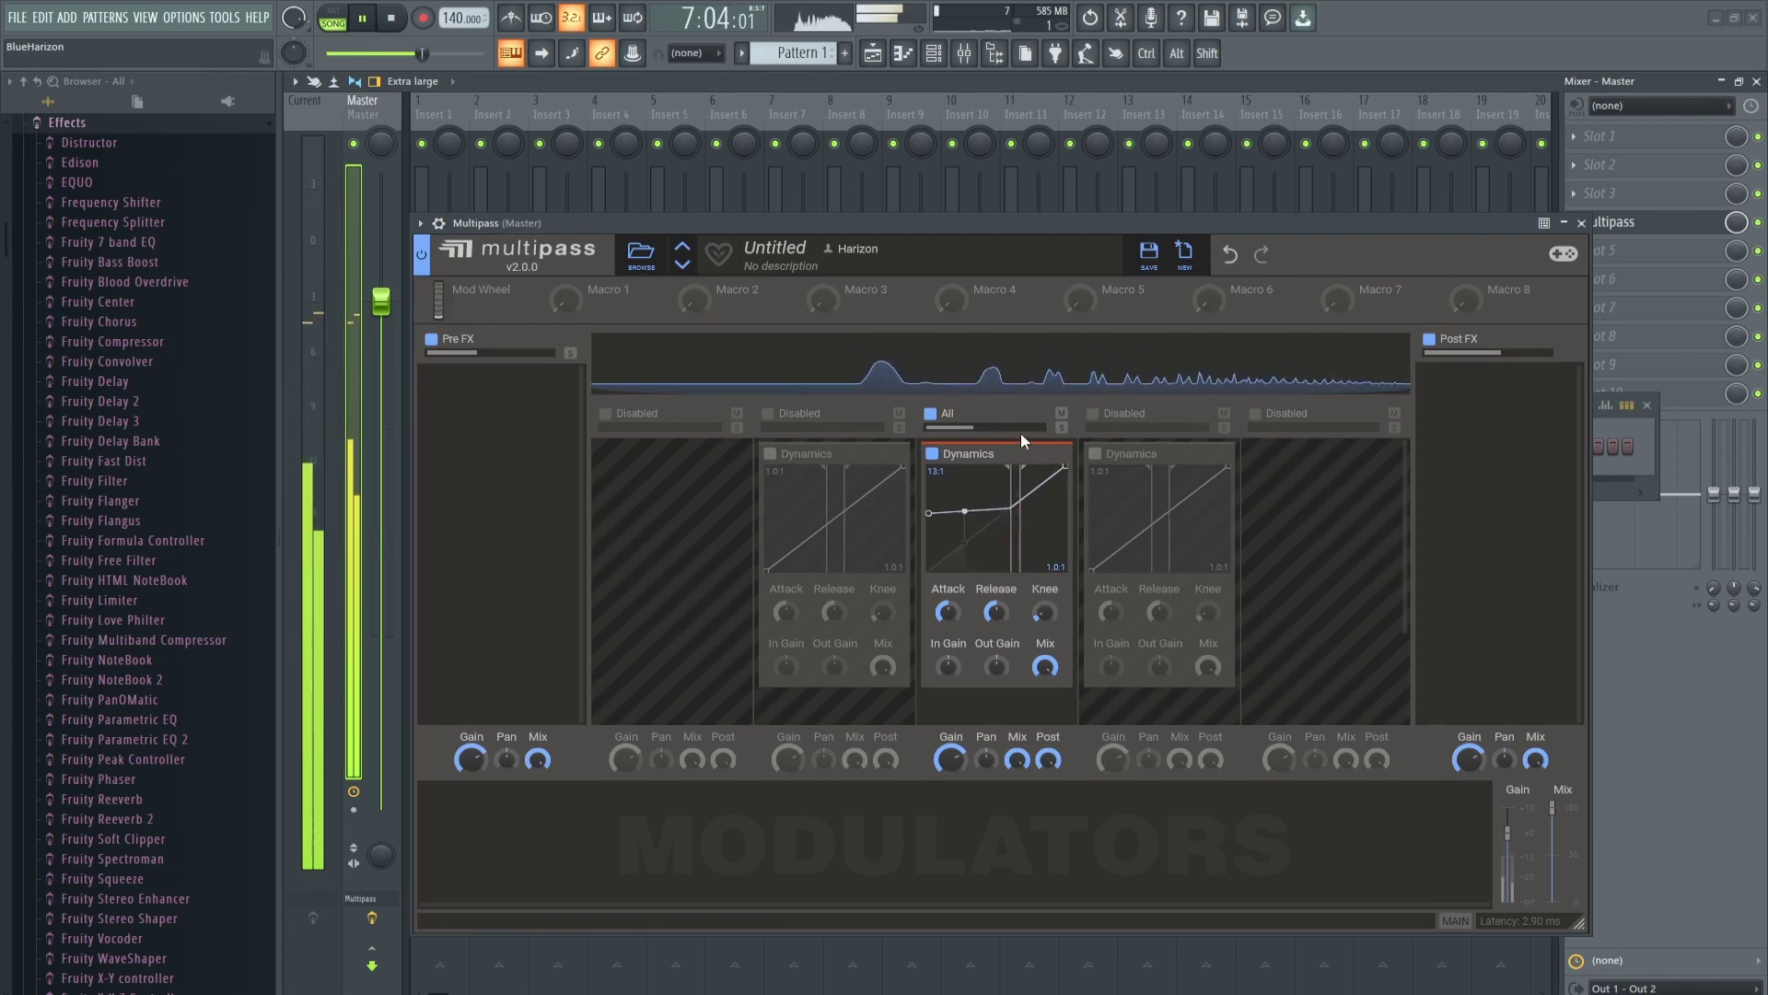
click(364, 21)
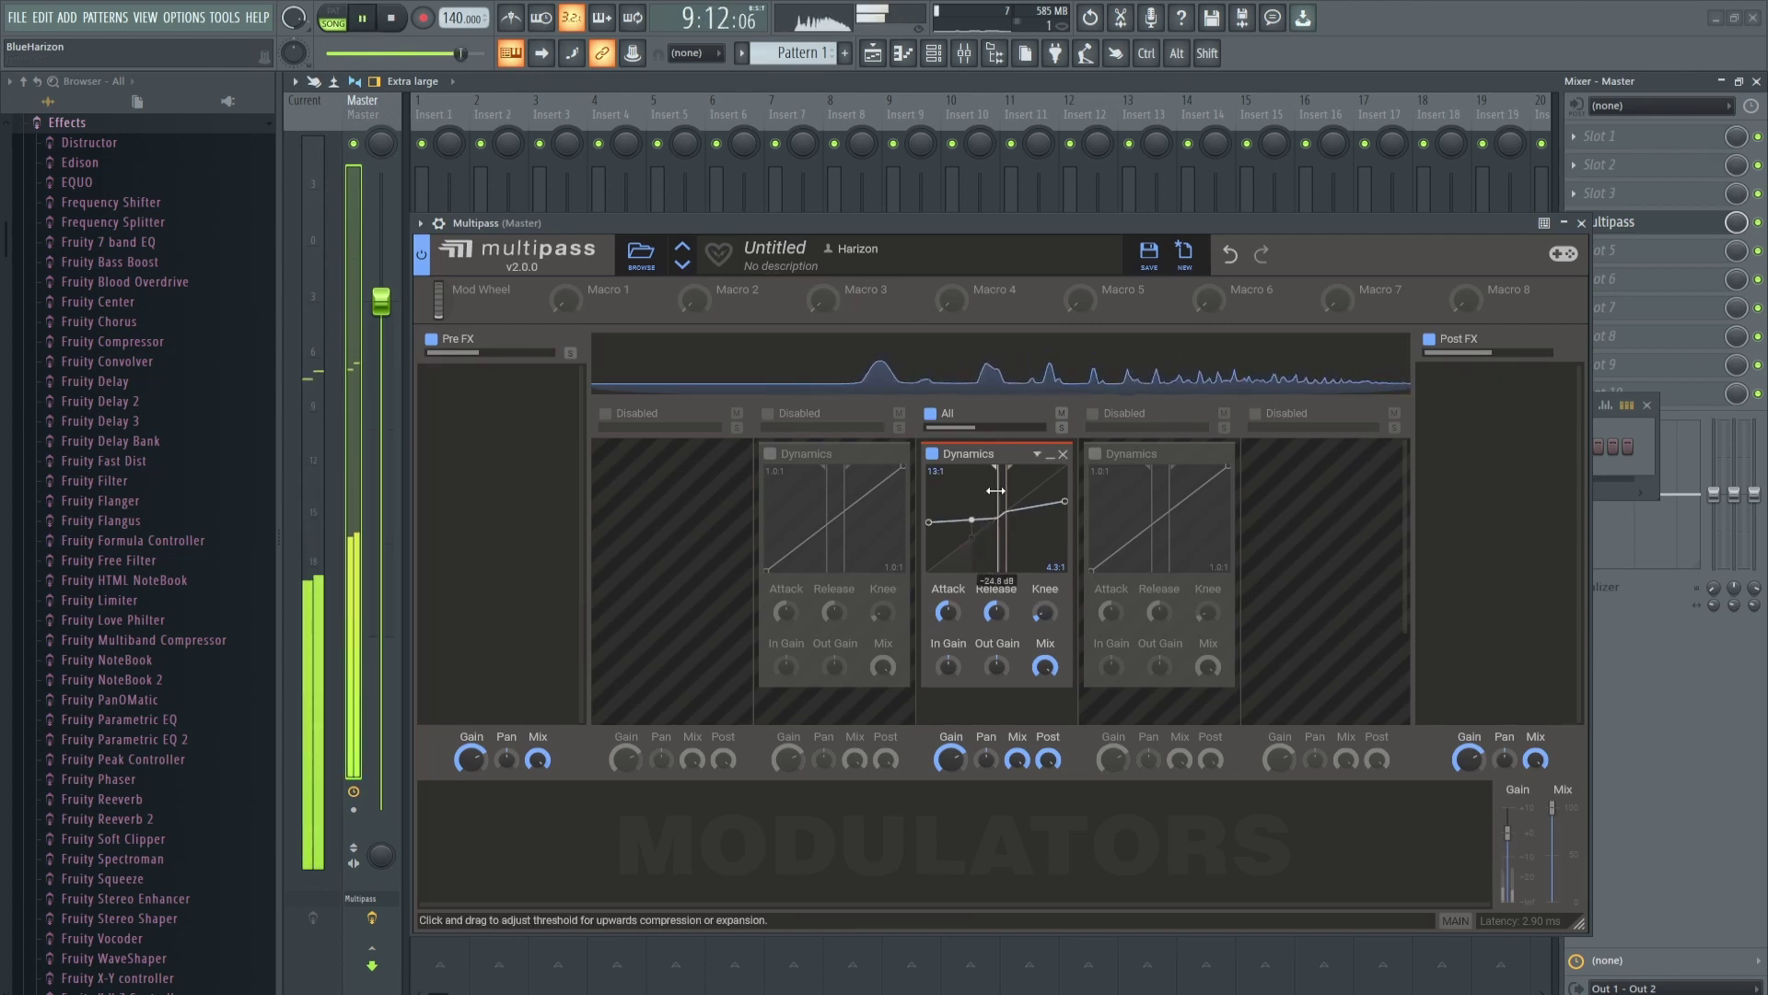
drag(996, 491, 1002, 476)
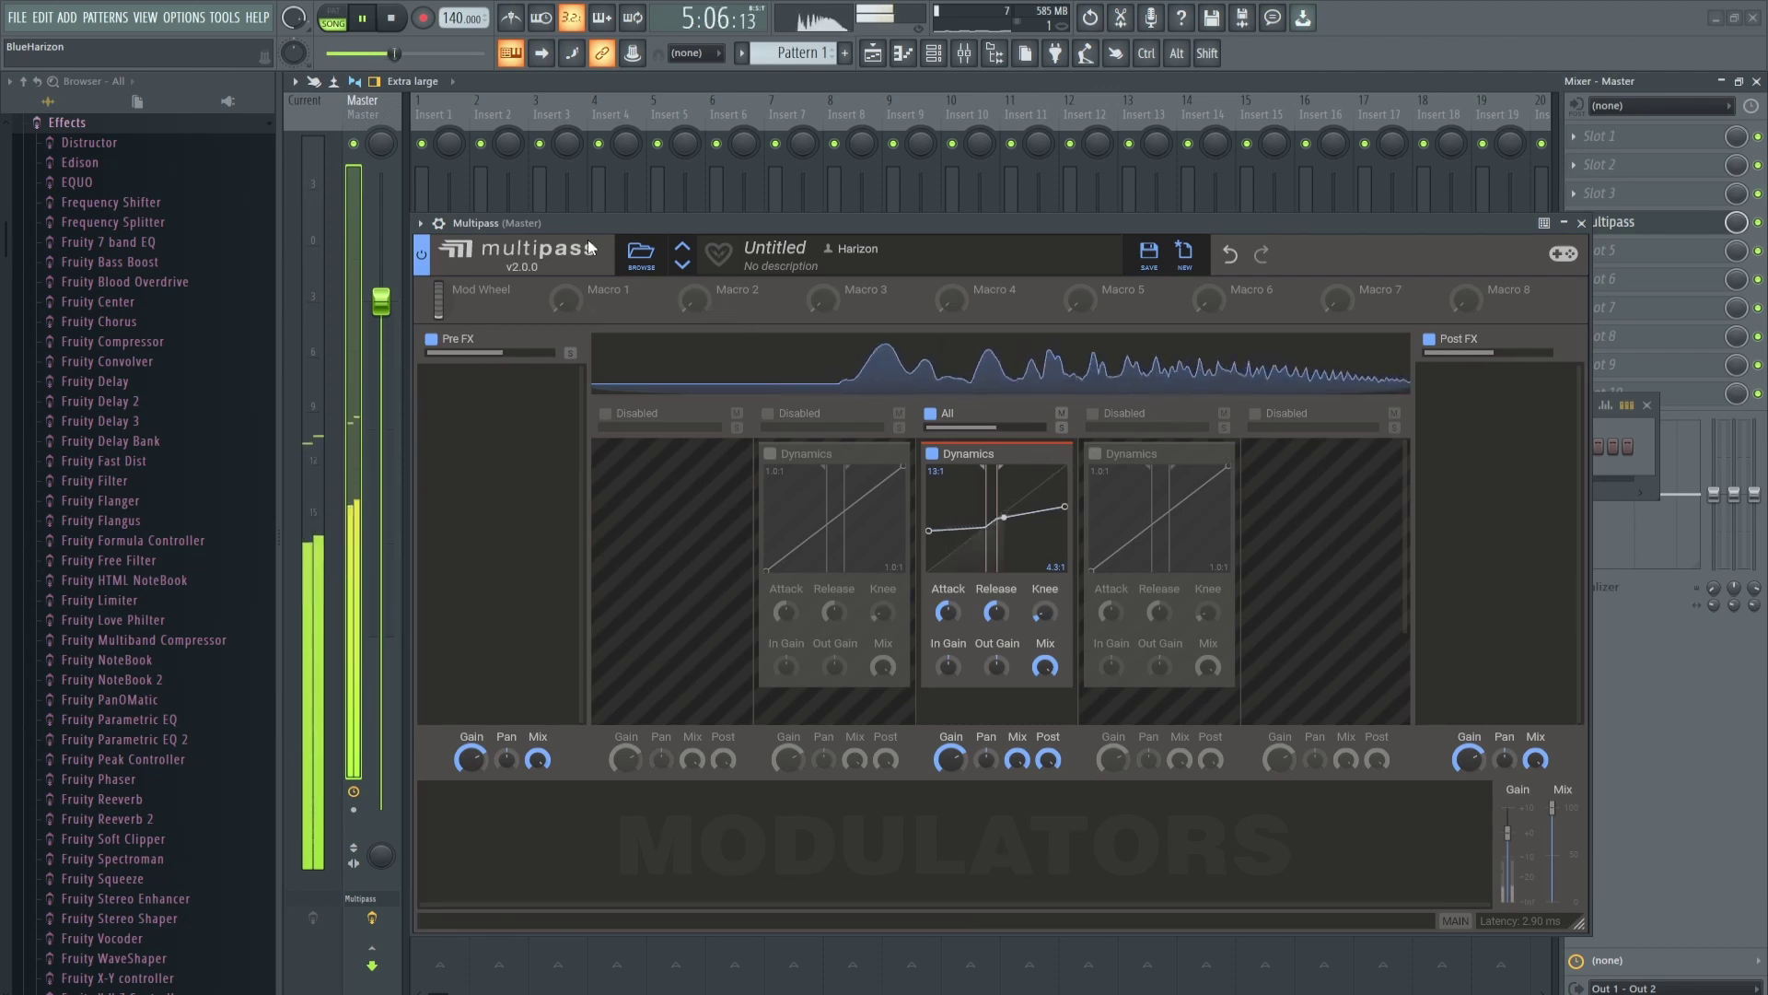
key(space)
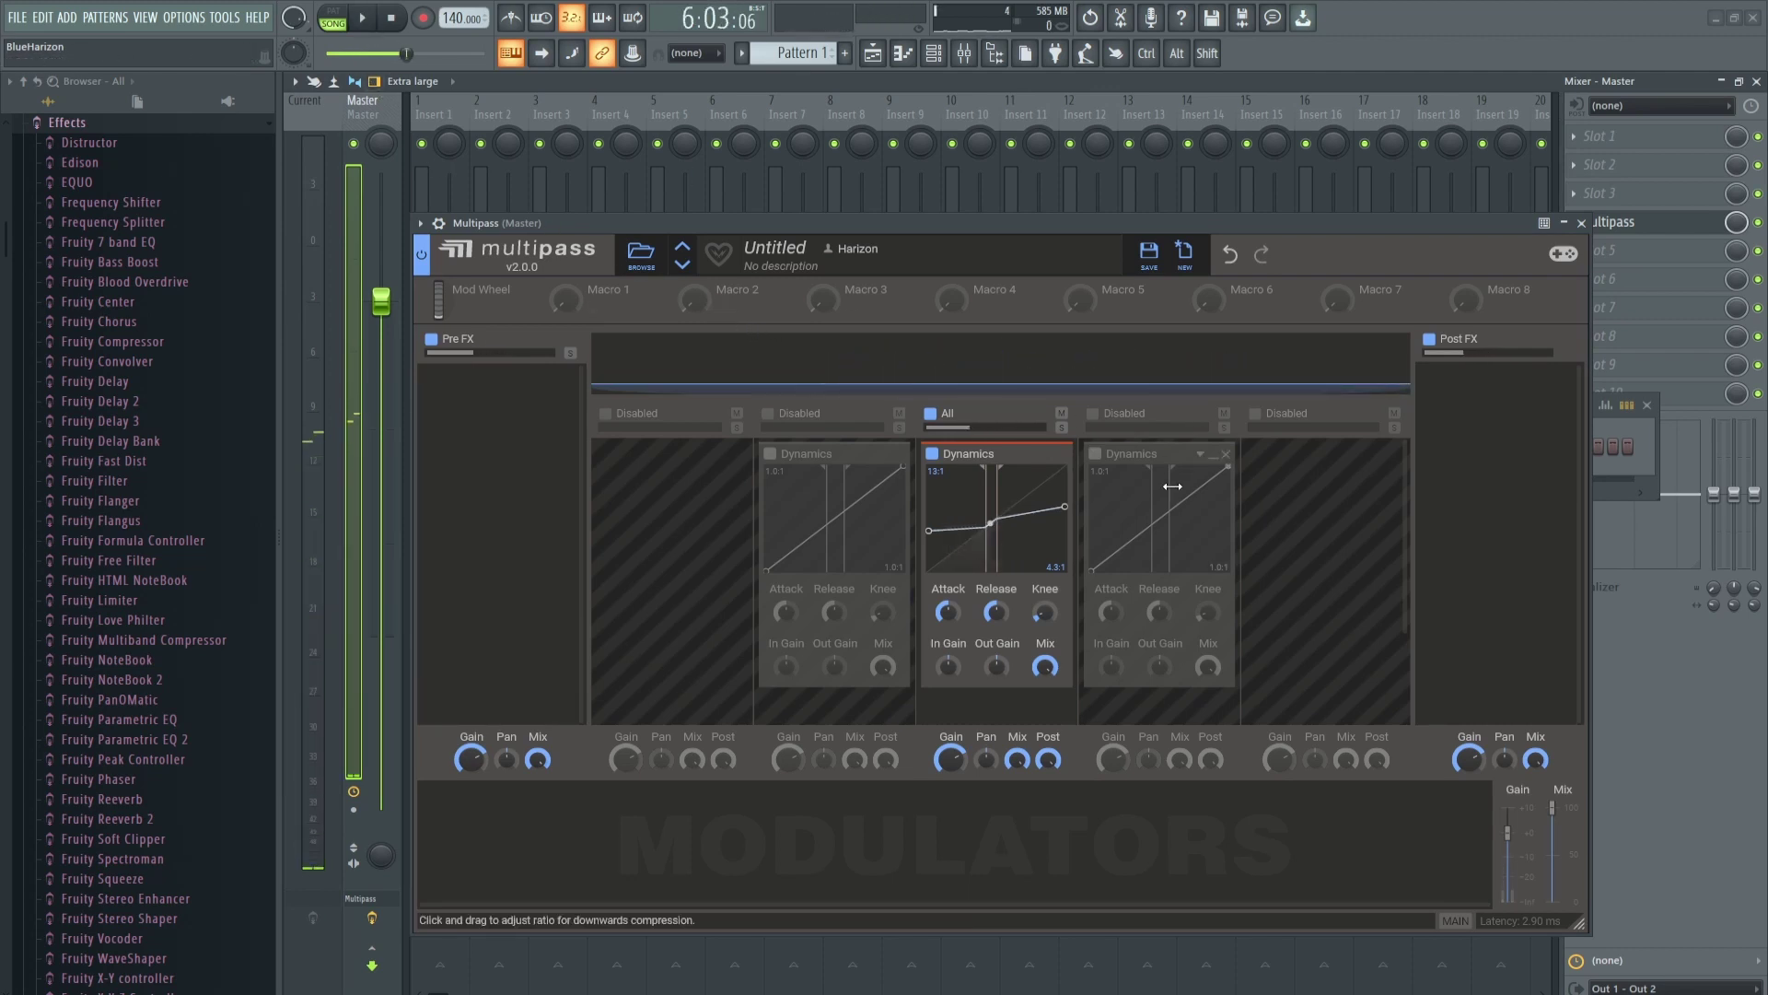
- Re-enable the outer bands, and set their ratios to 5.4:1 upward and 3.2:1 downward on the low, 4.4:1 and 2.4:1 on the high
click(1096, 457)
click(770, 454)
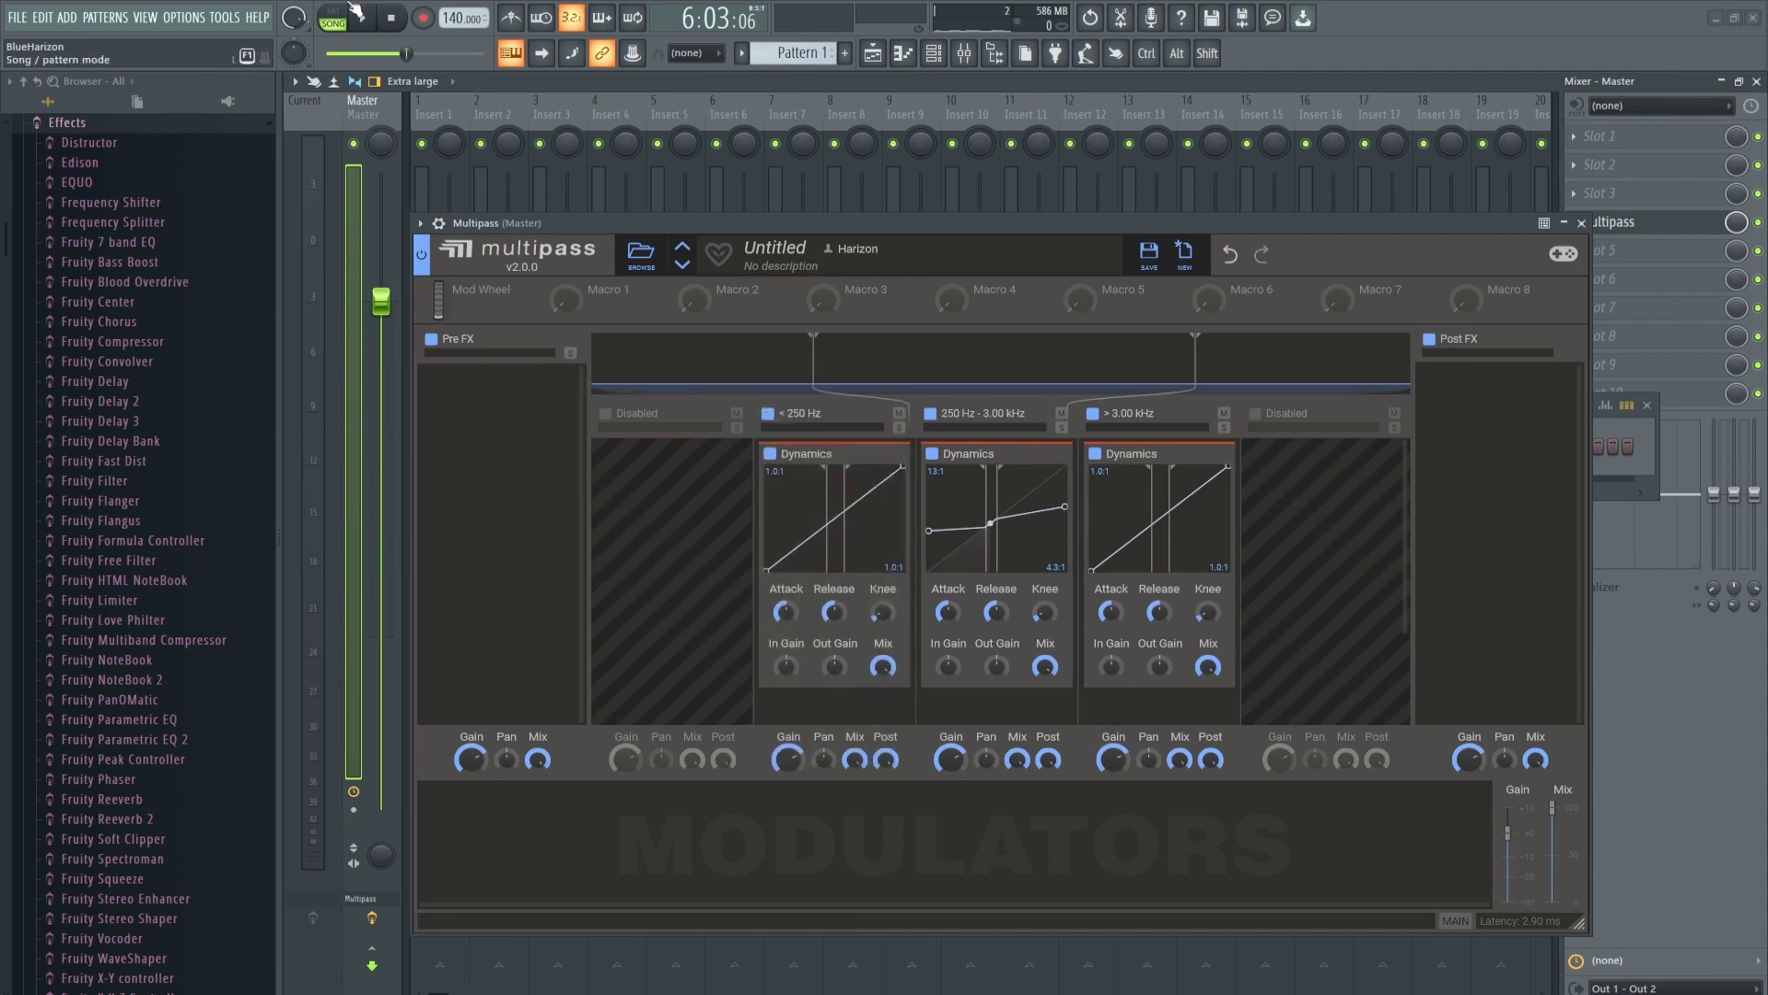
key(space)
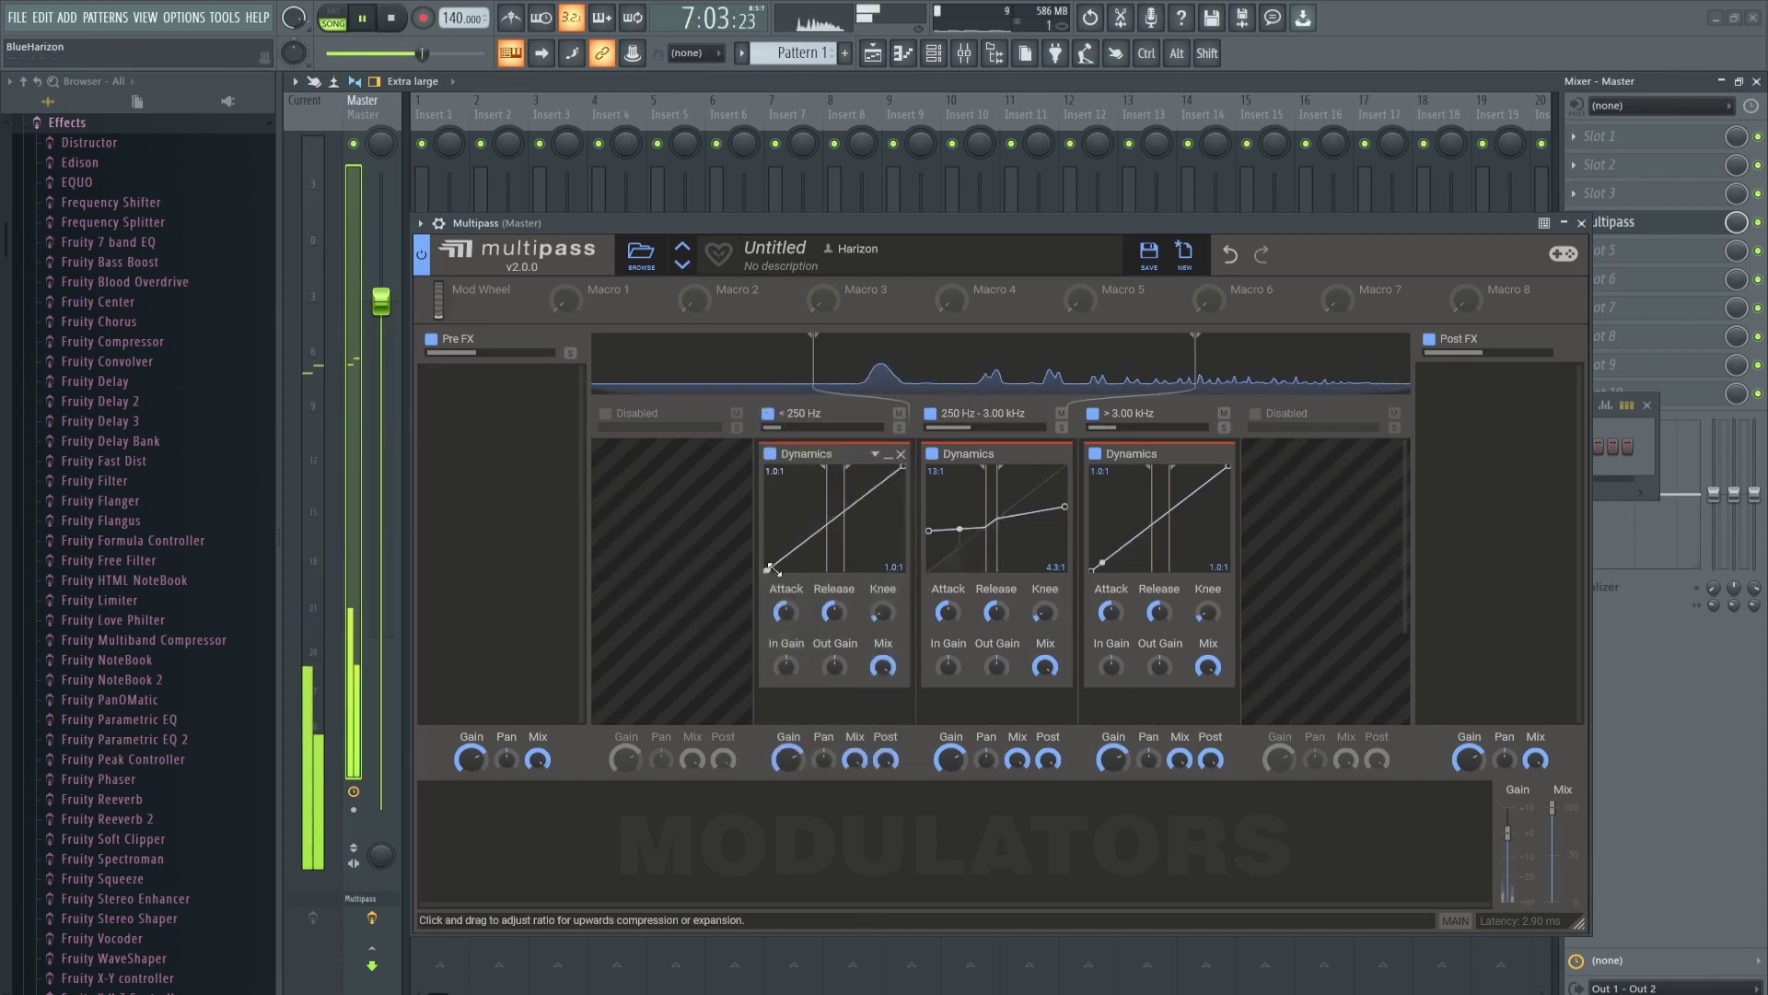
mouse_move(766, 570)
mouse_down()
mouse_move(742, 517)
mouse_move(743, 548)
mouse_up()
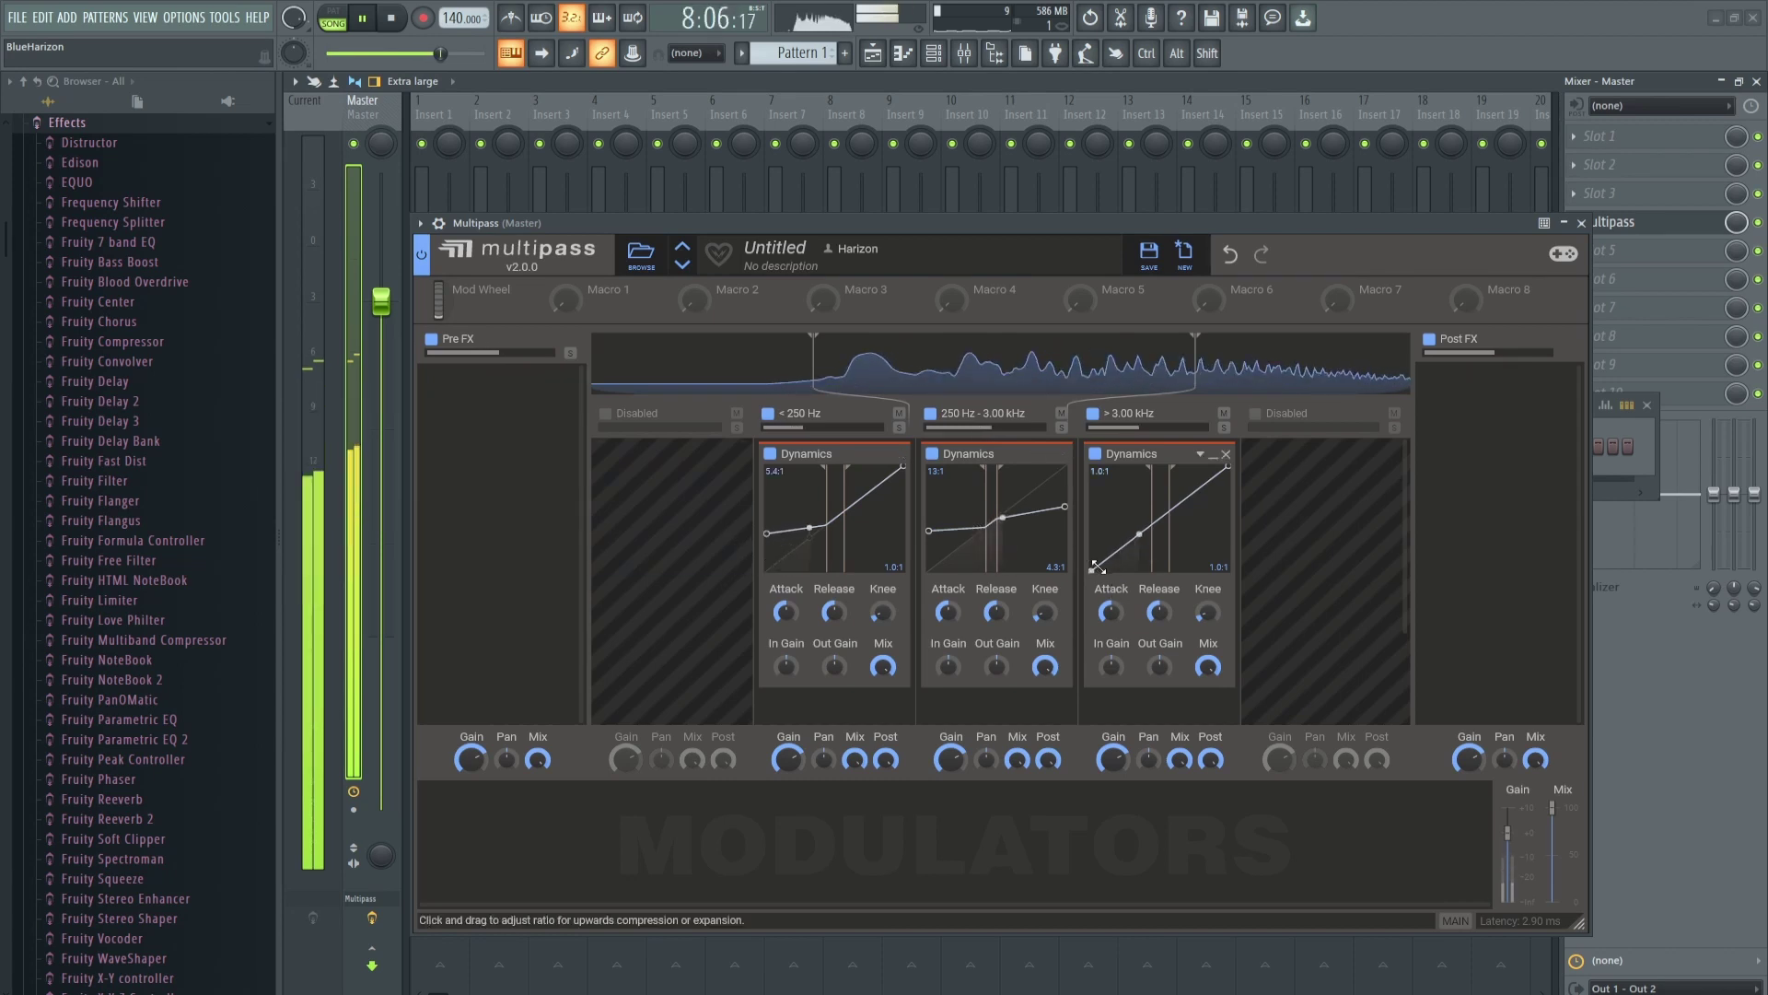
mouse_move(1094, 570)
mouse_down()
mouse_move(1074, 532)
mouse_move(1063, 564)
mouse_up()
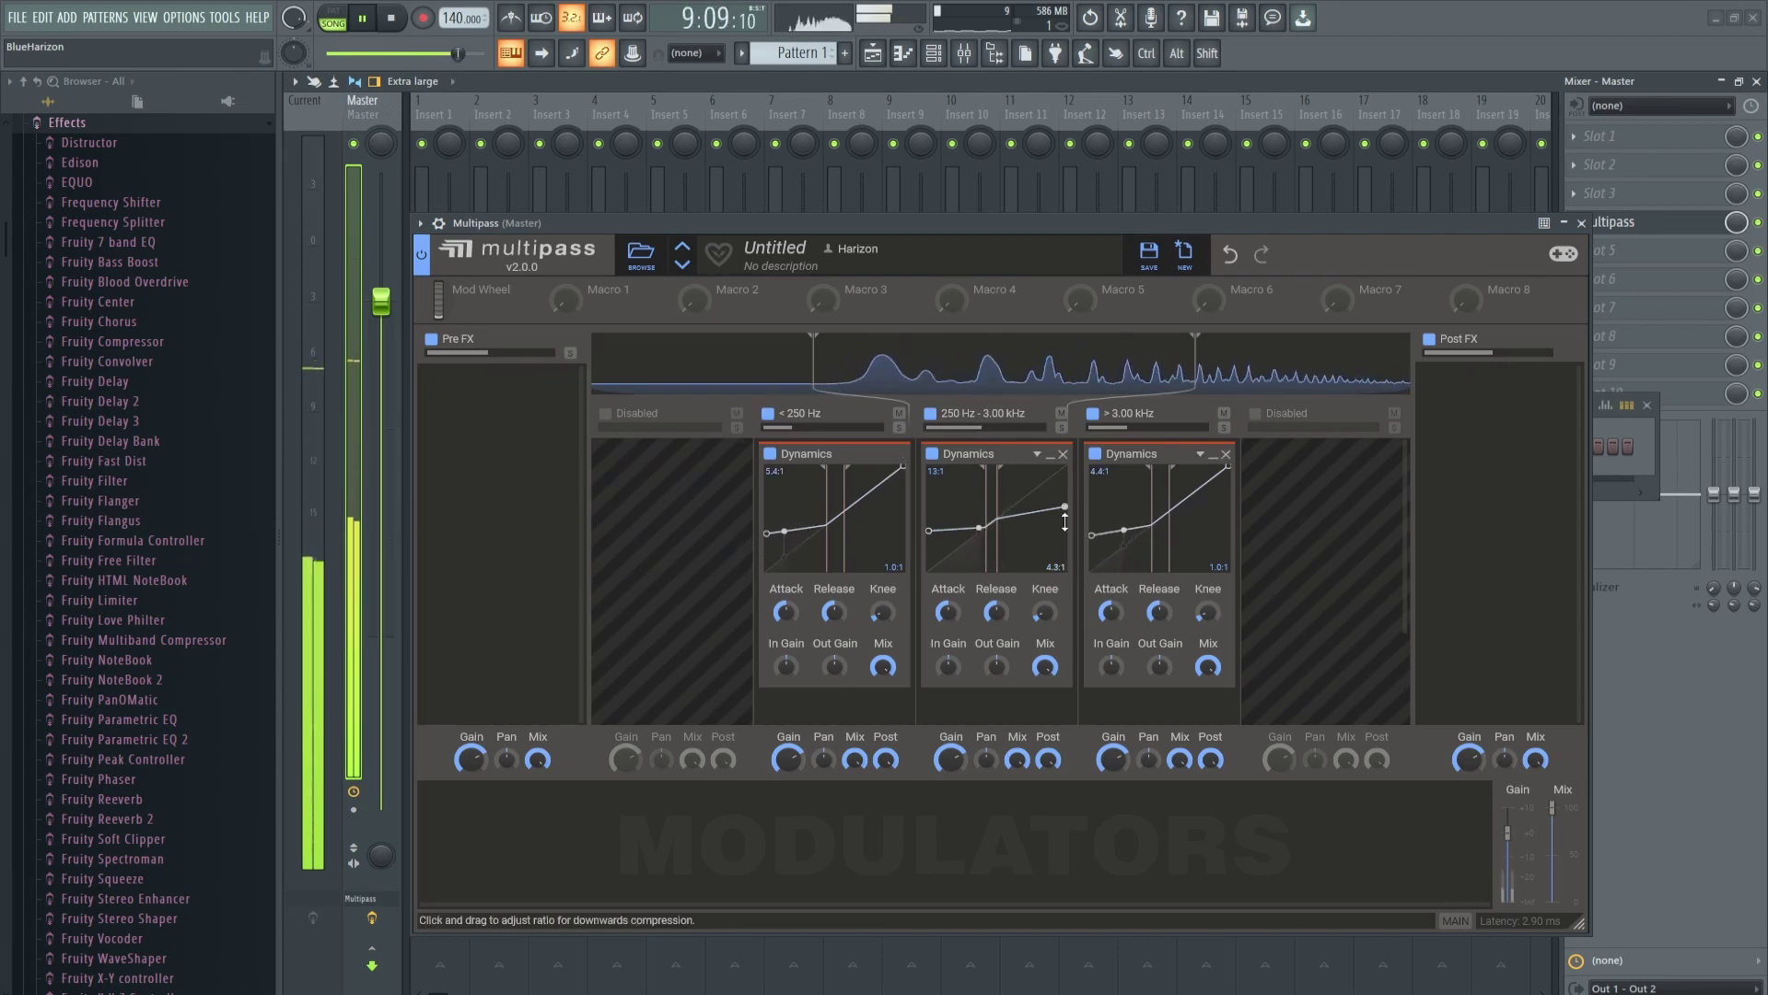
drag(903, 467, 923, 512)
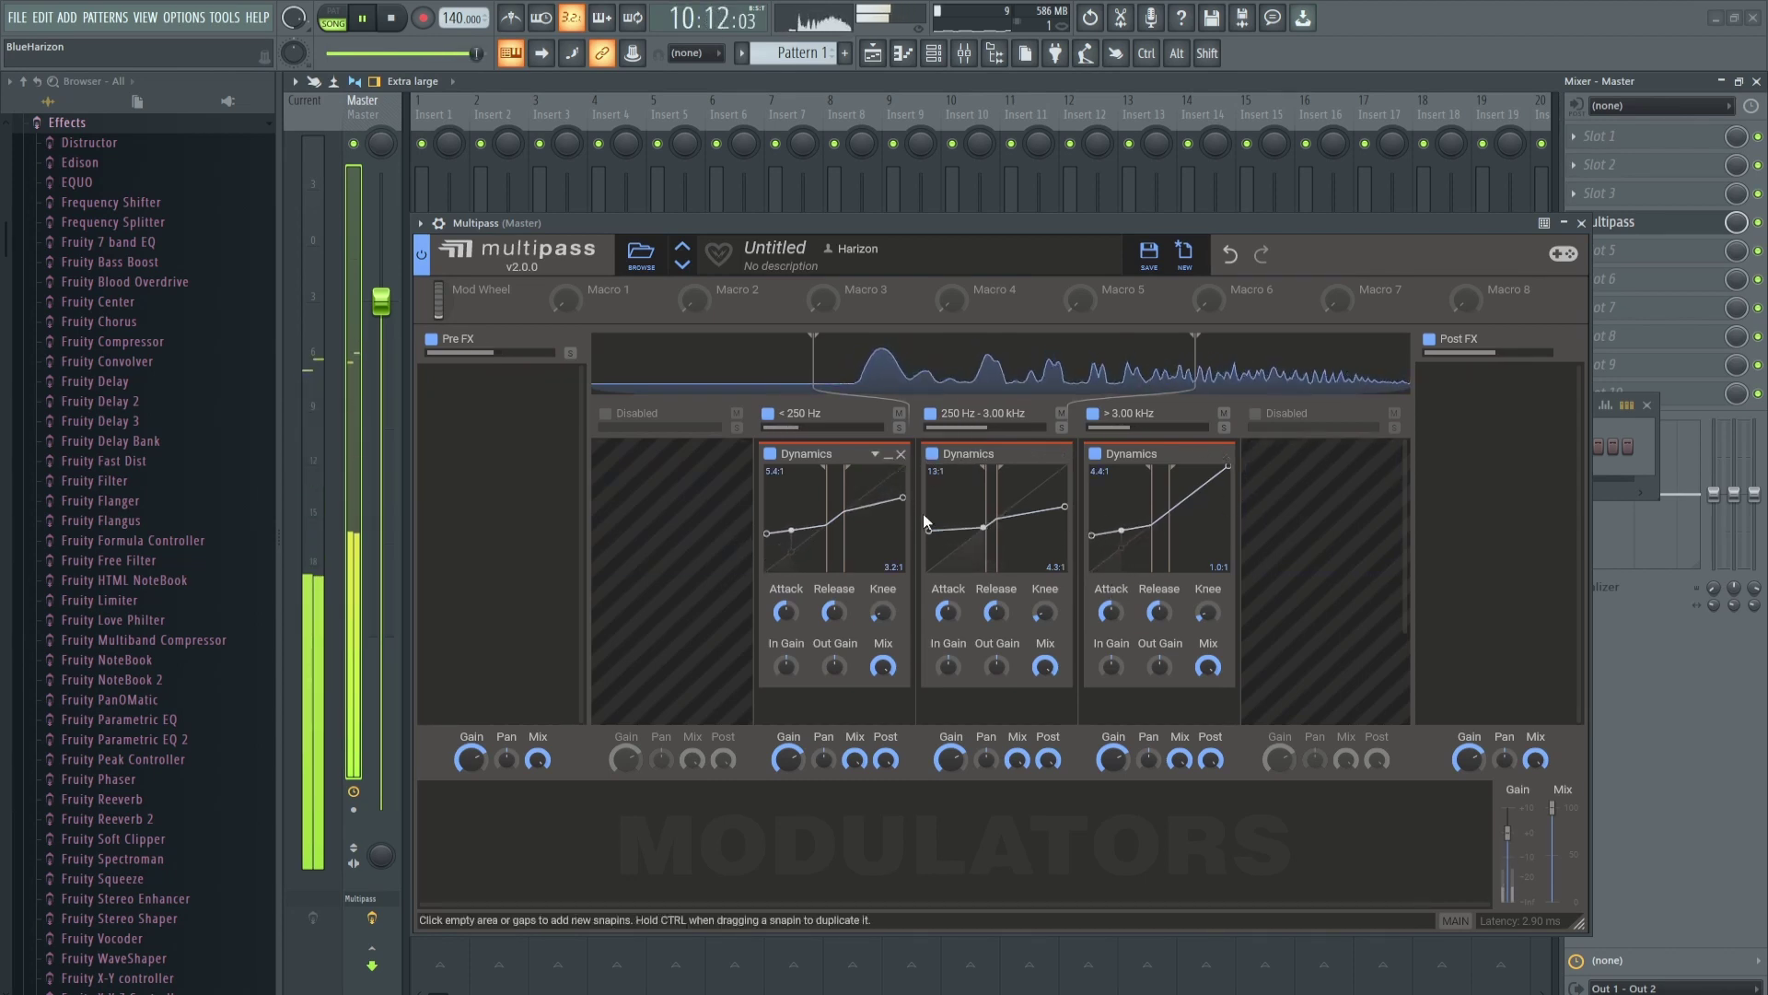
drag(1228, 470, 1230, 495)
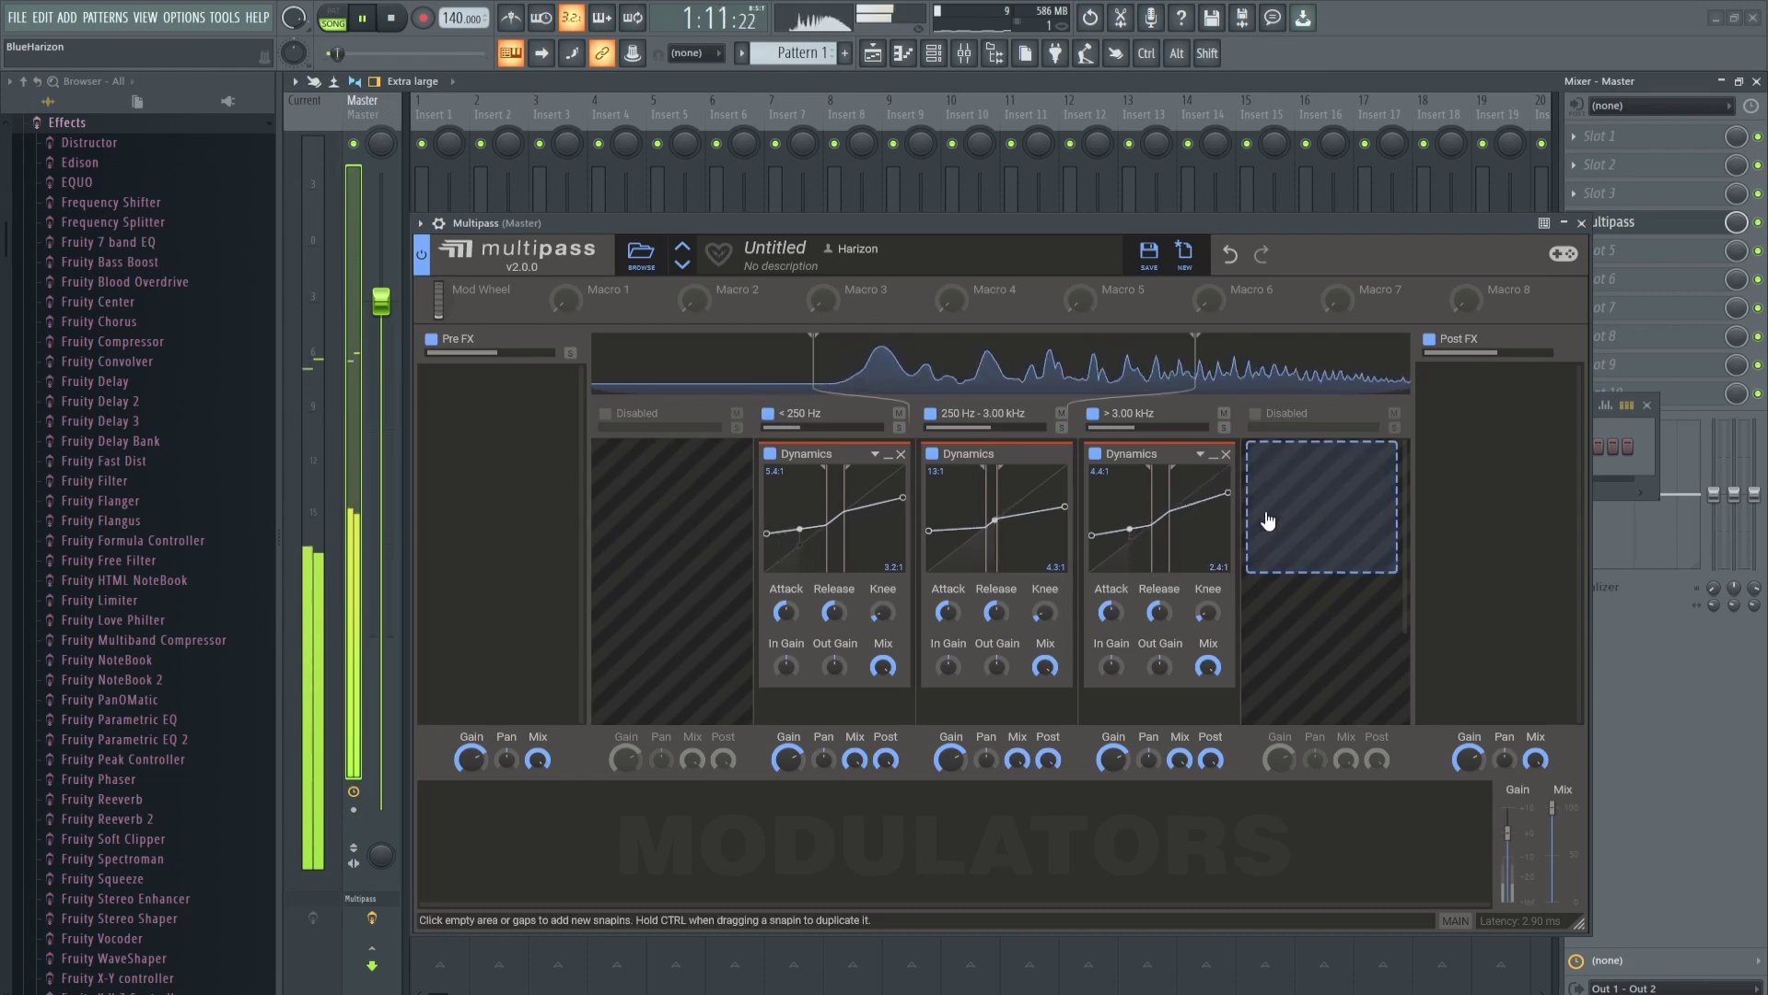
- Raise the output gain of all three Dynamics effects, and lower the upper crossover to 2.40 kHz during playback
click(366, 26)
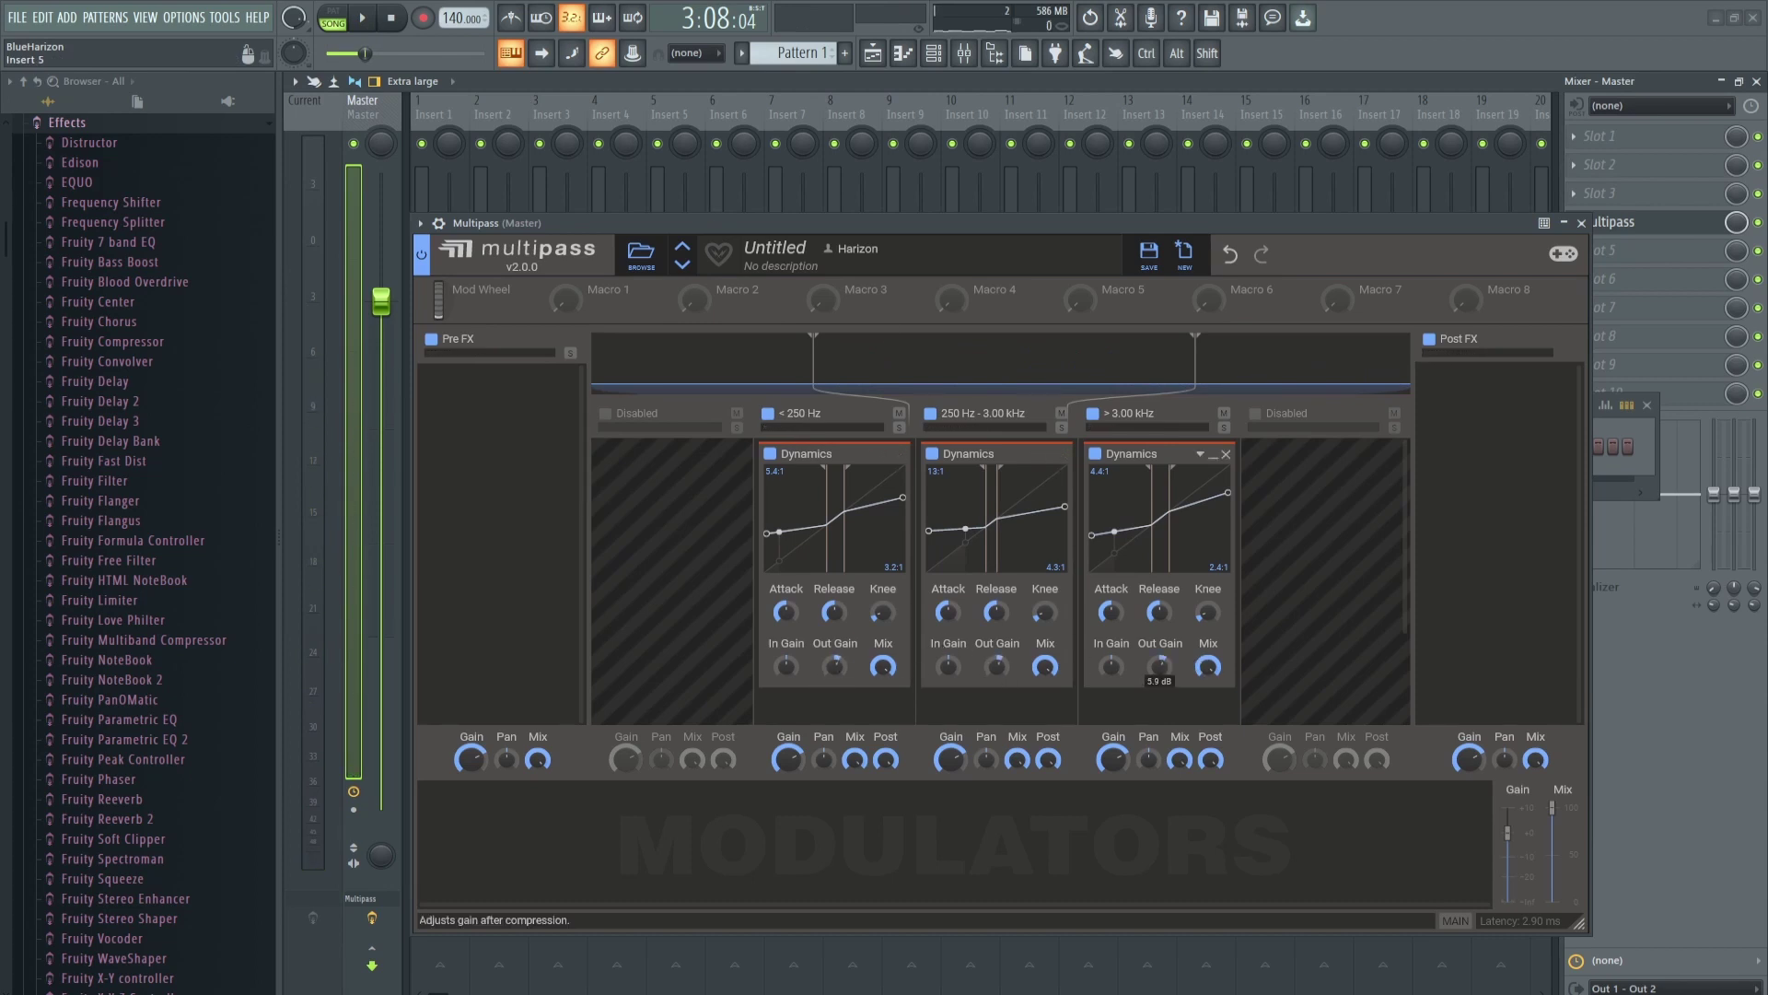
click(367, 26)
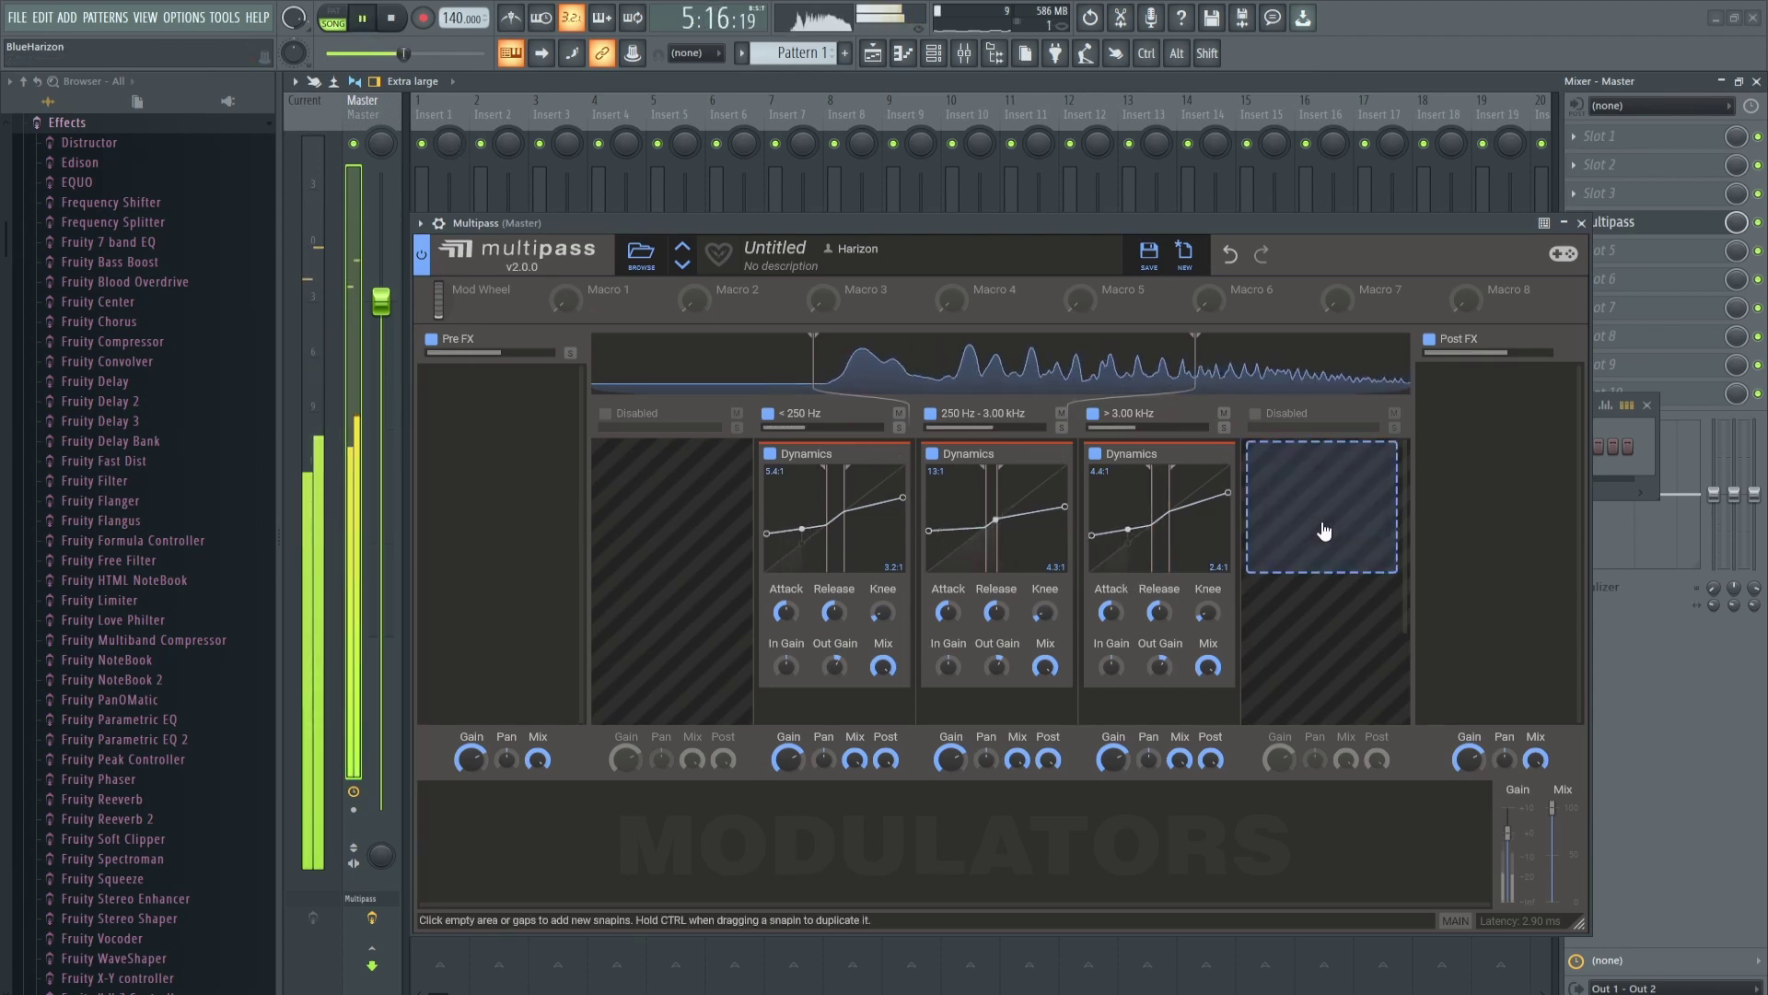
drag(1198, 337, 1160, 341)
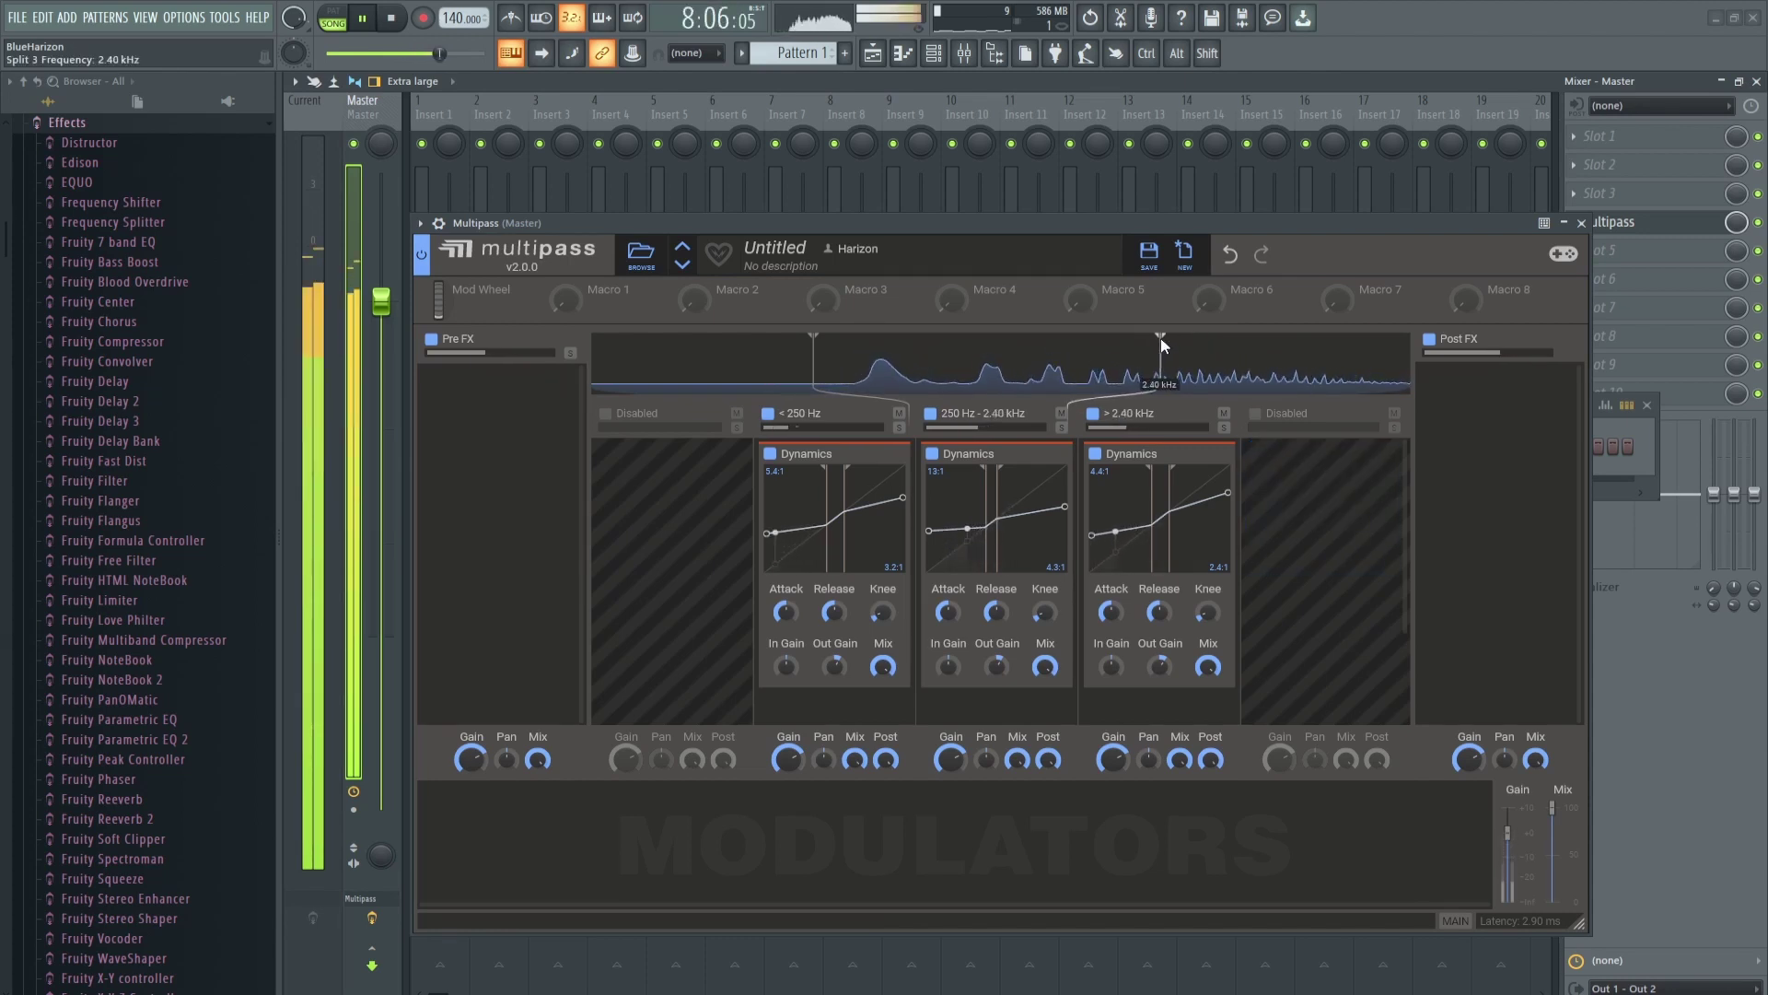
click(368, 25)
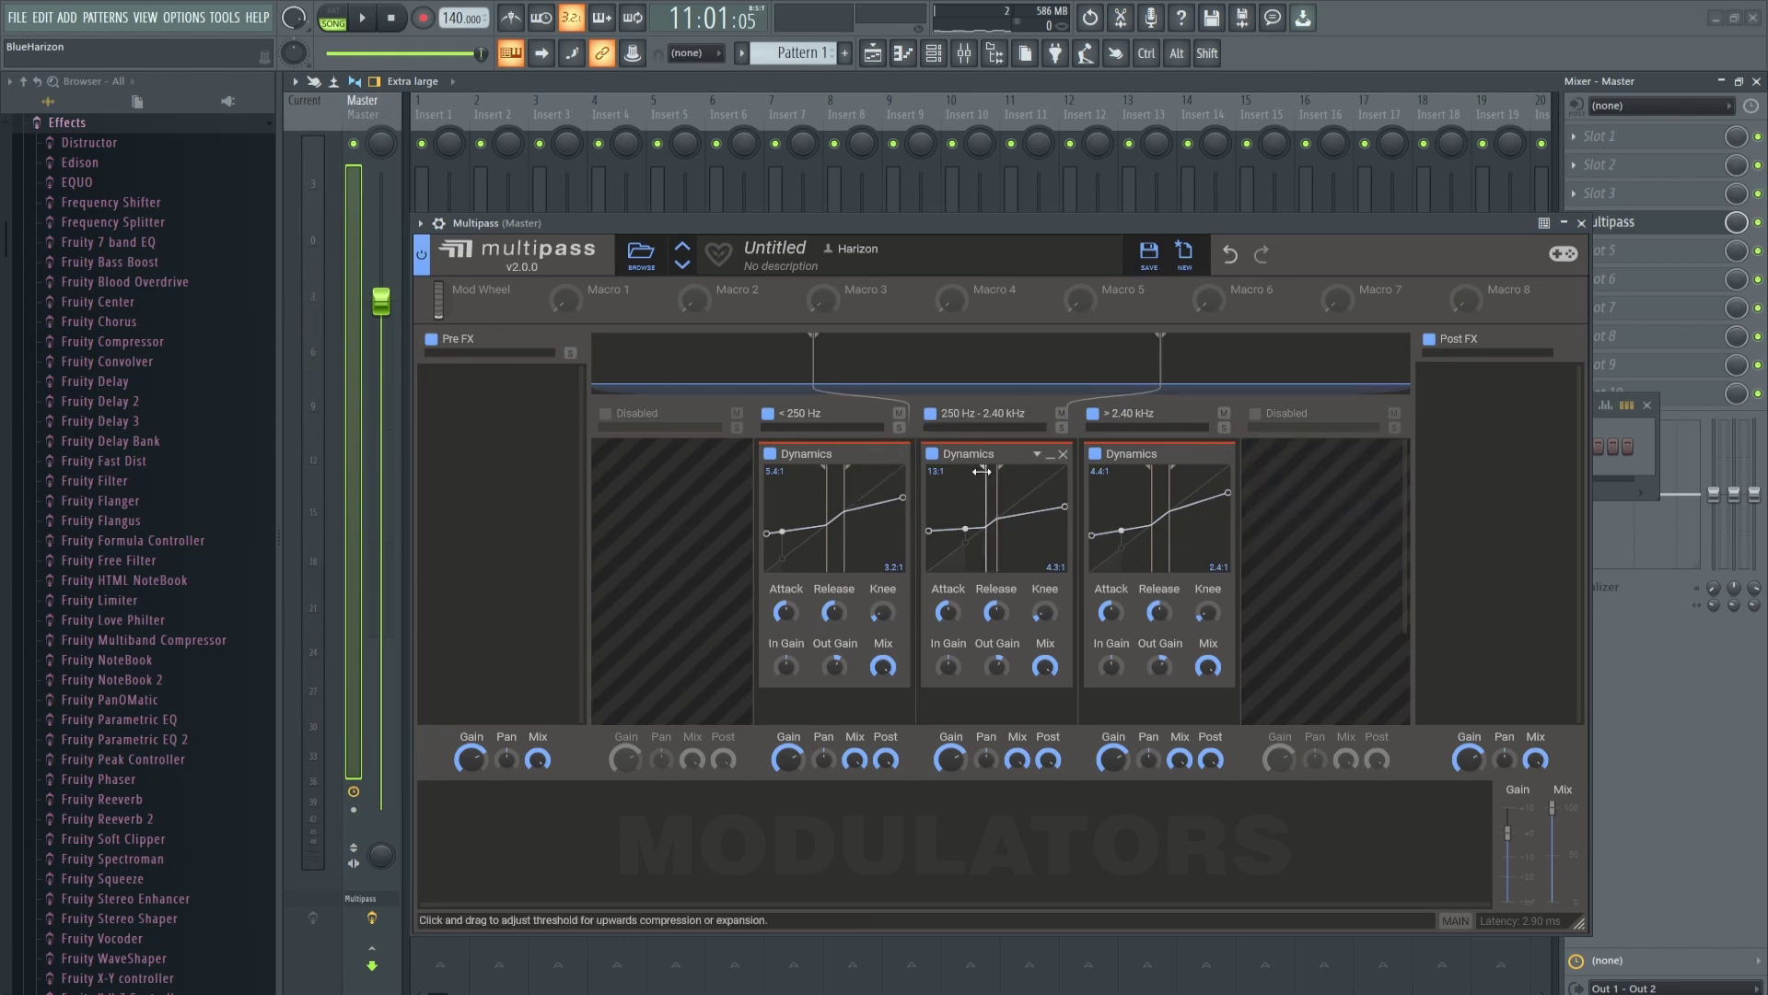
- Audition the low band and the middle band with their solo switches on
click(365, 18)
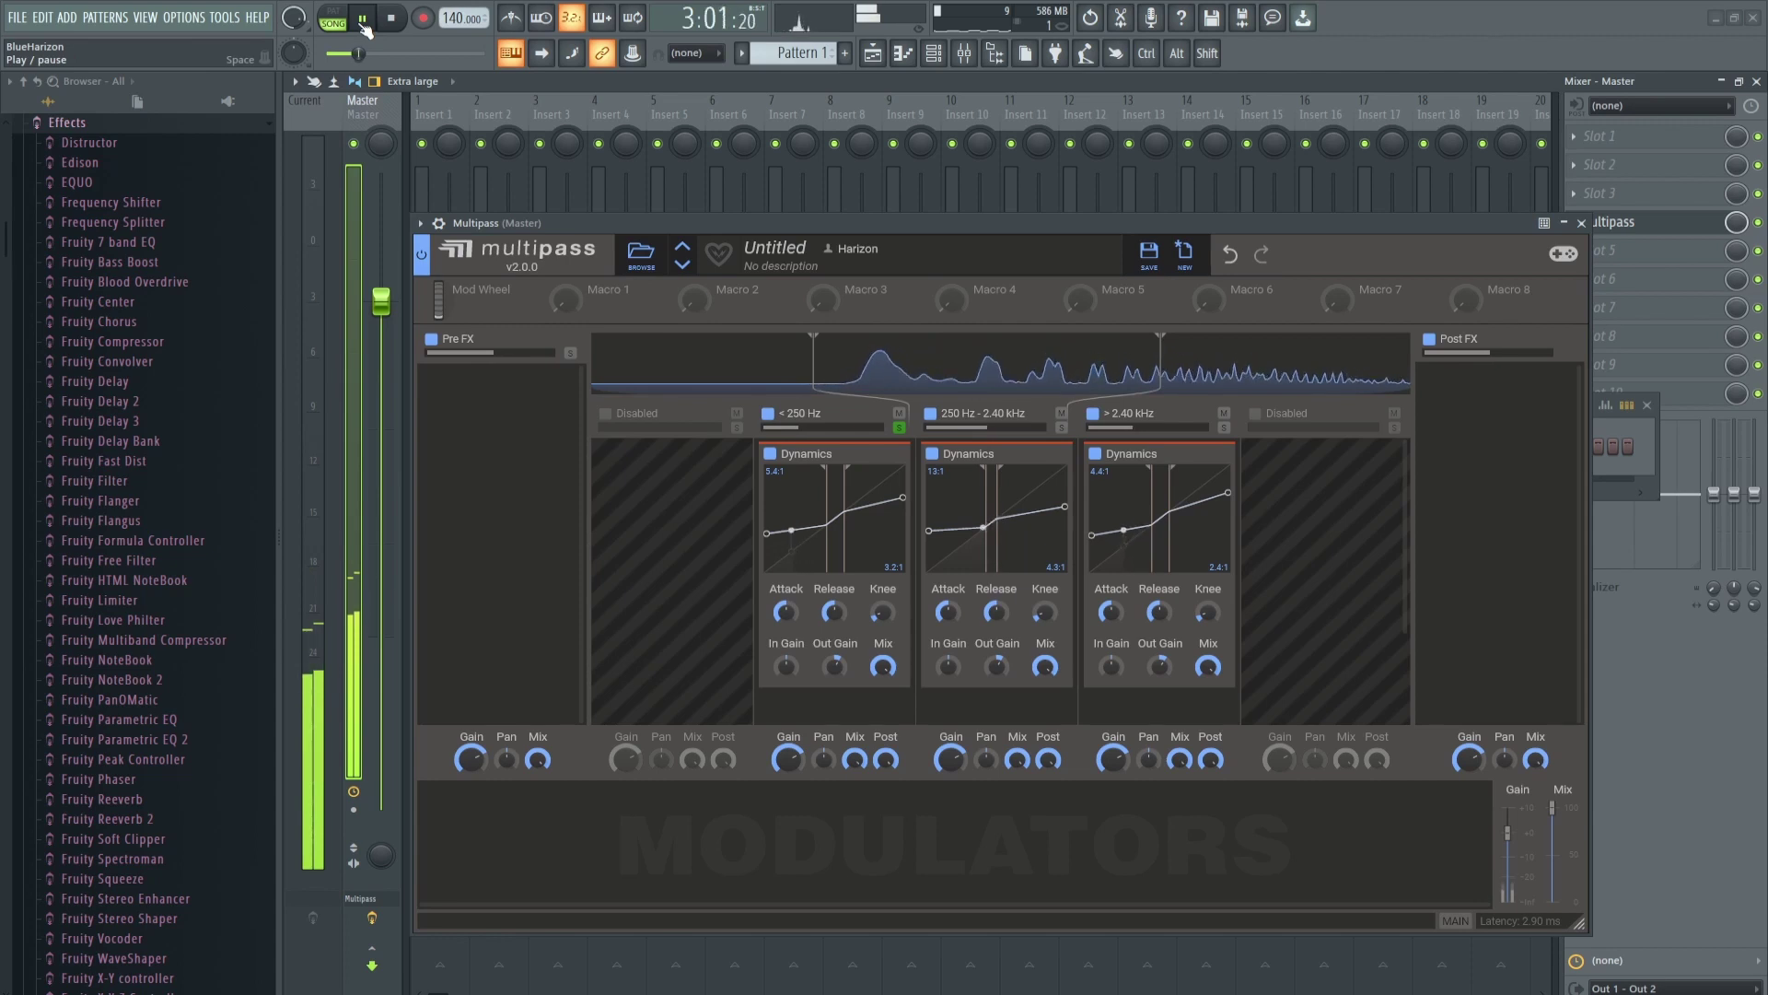
click(365, 26)
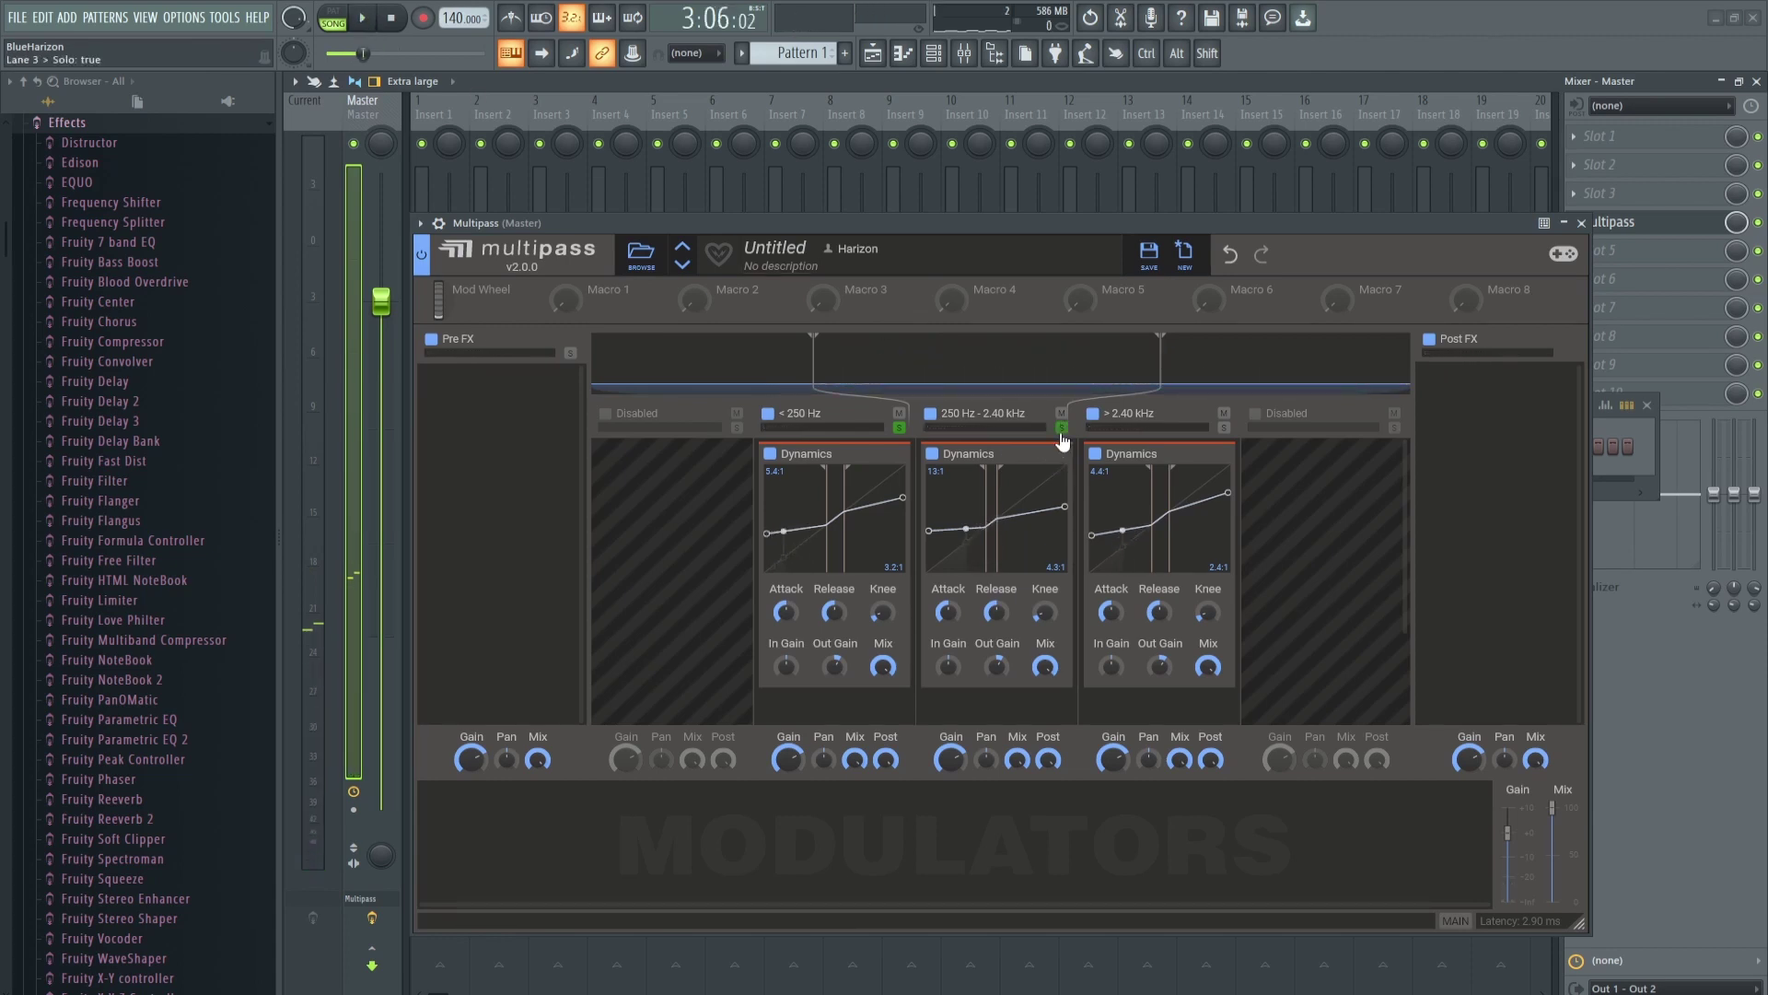
click(362, 22)
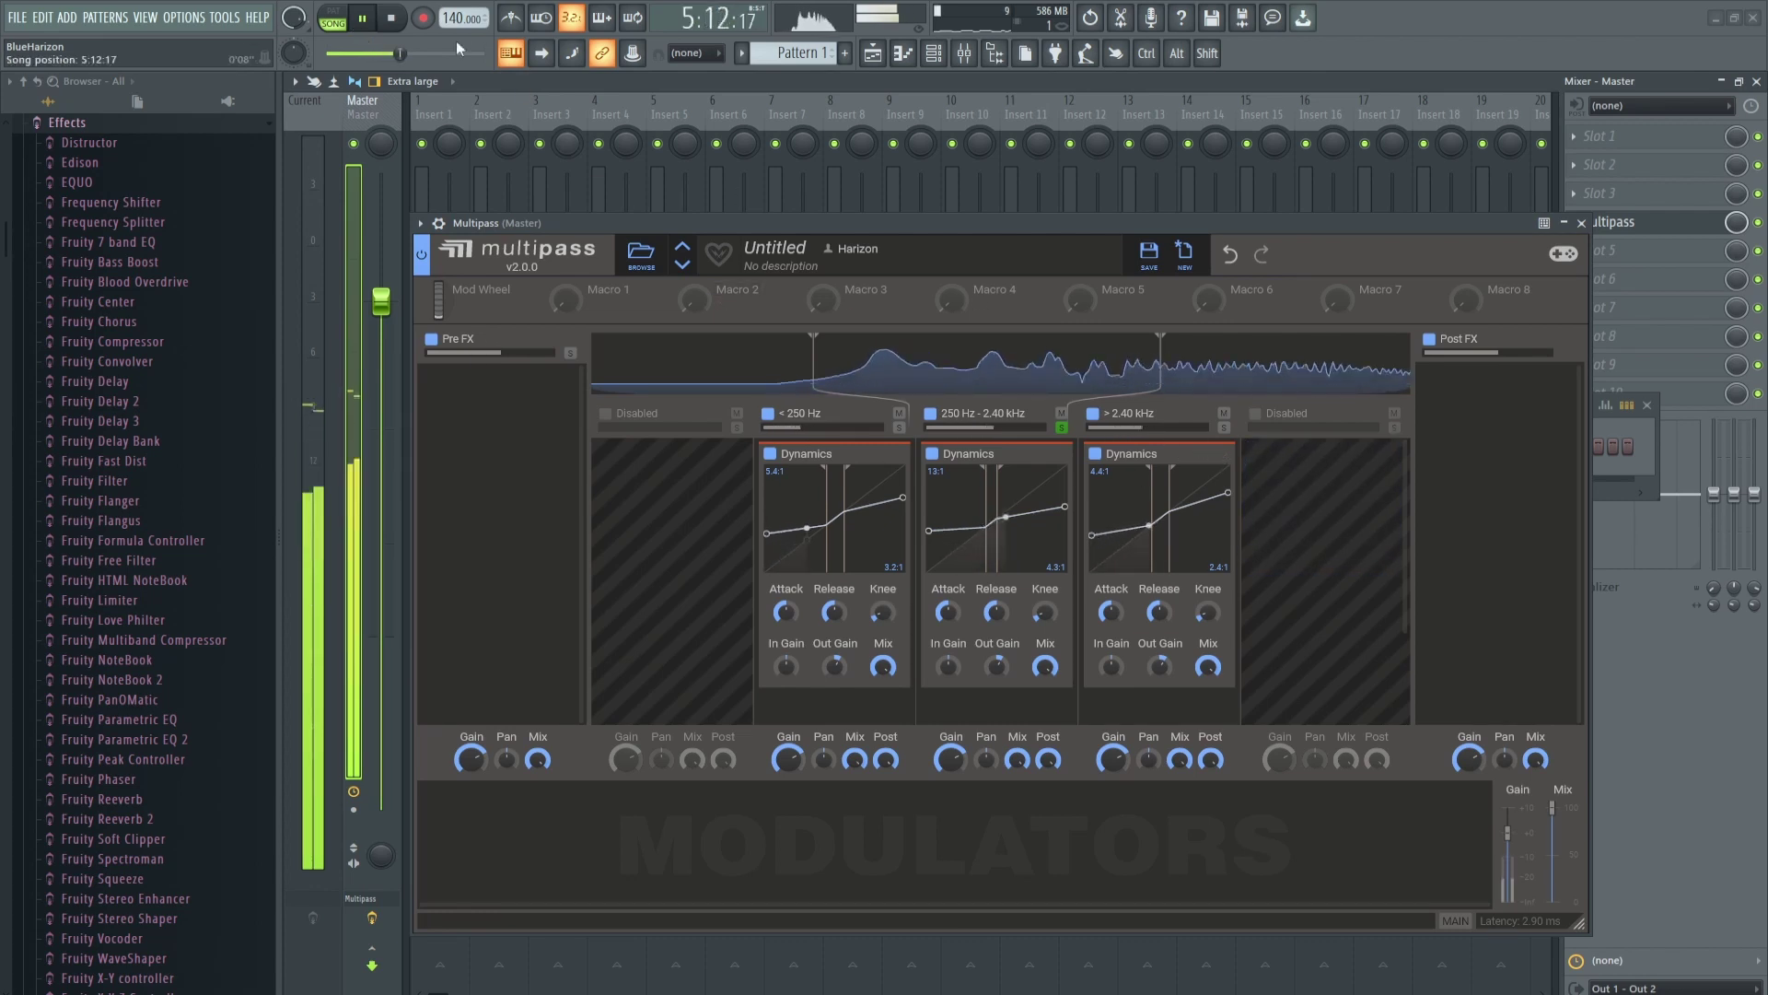
click(364, 24)
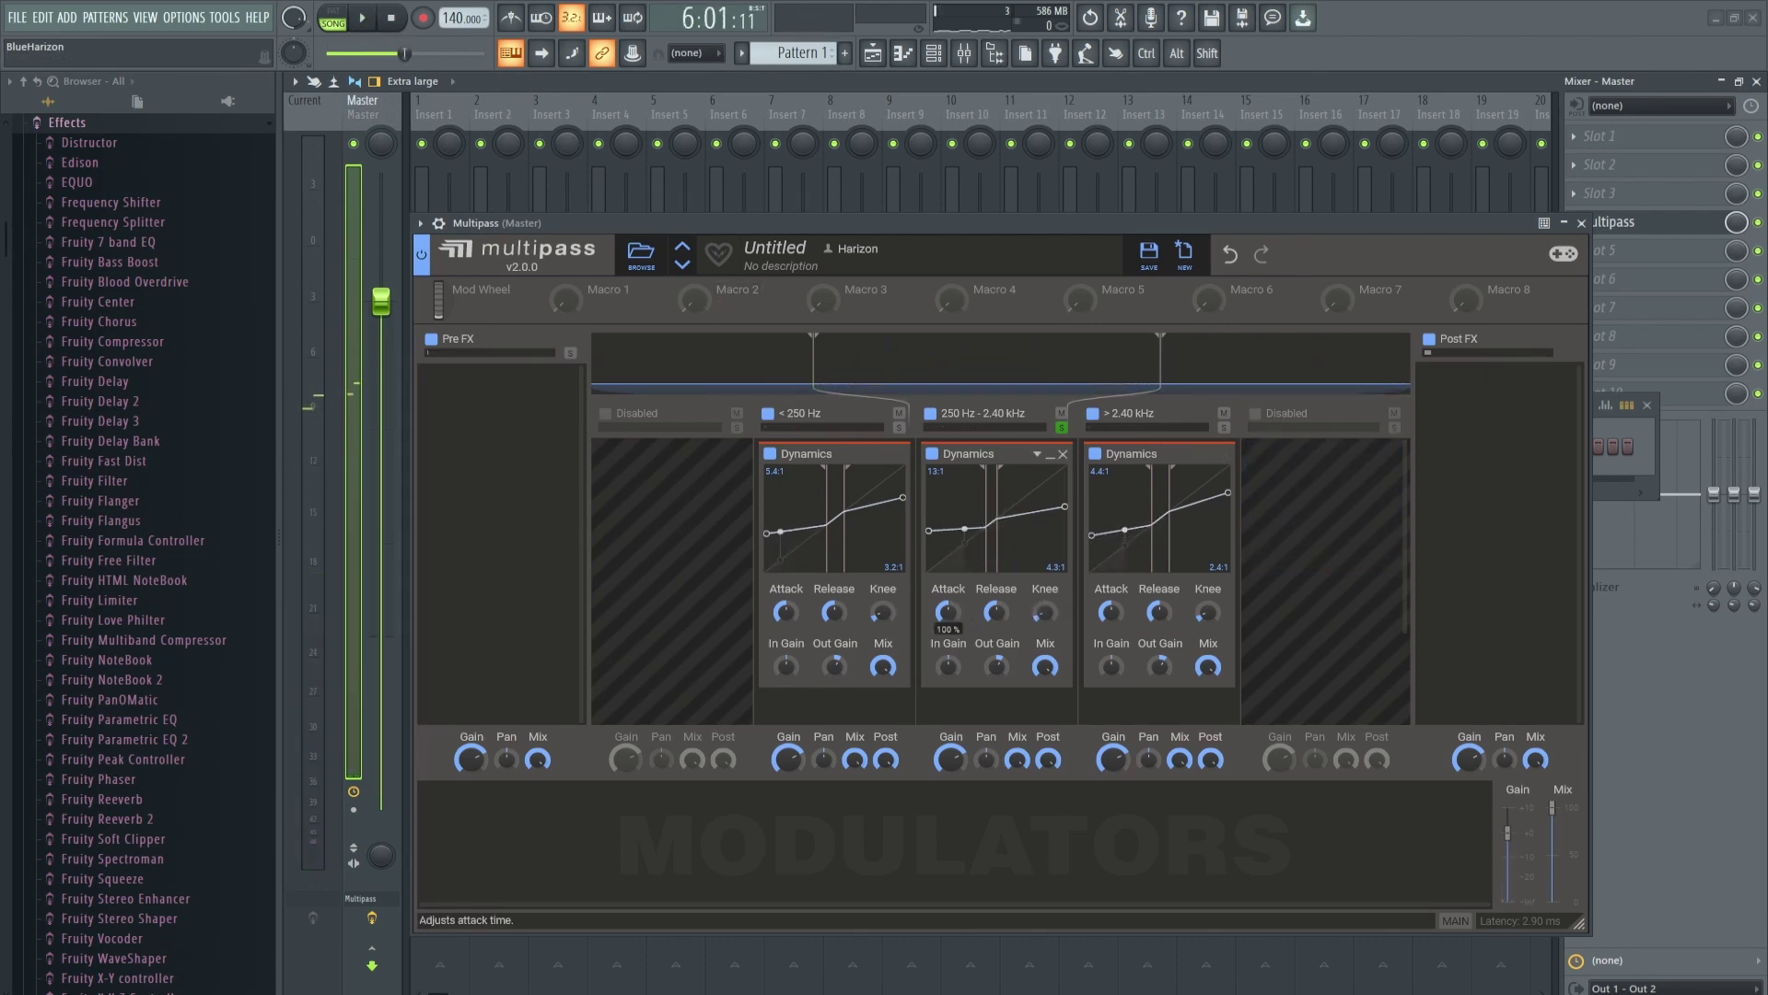
- Give the middle band's Dynamics a longer attack and a shorter release while auditioning it, and turn its solo off
drag(949, 613, 949, 637)
click(373, 26)
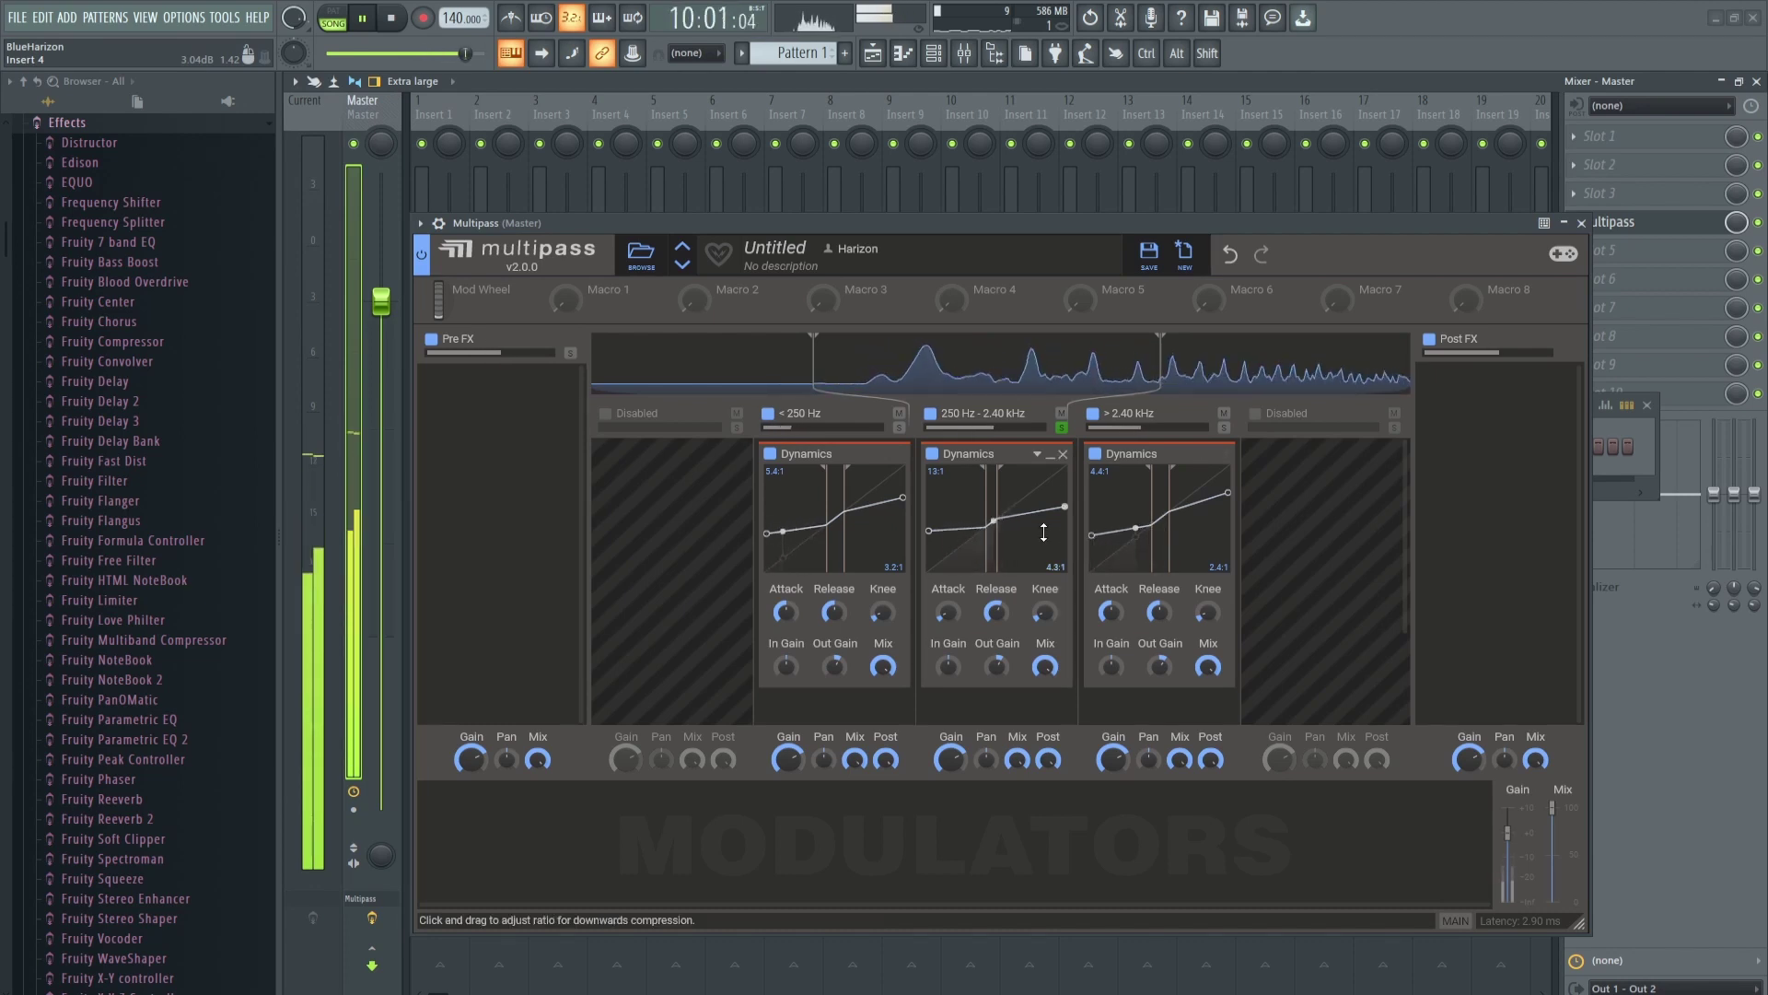
click(374, 29)
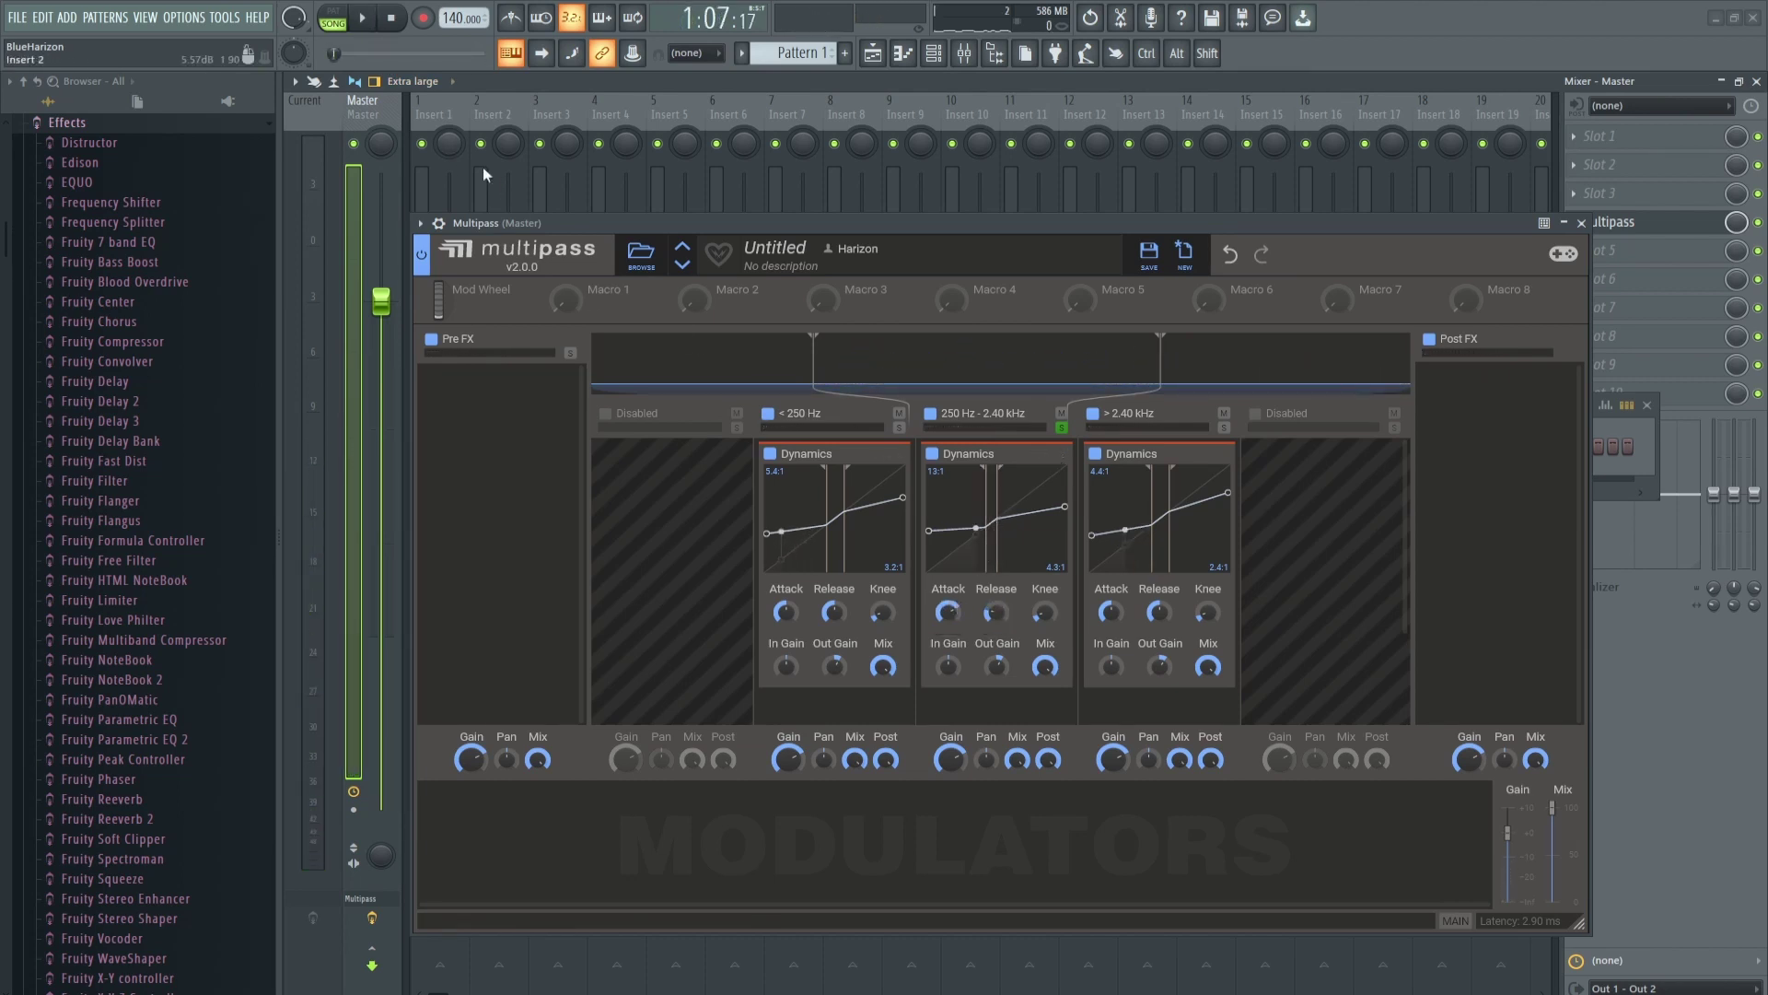
click(371, 32)
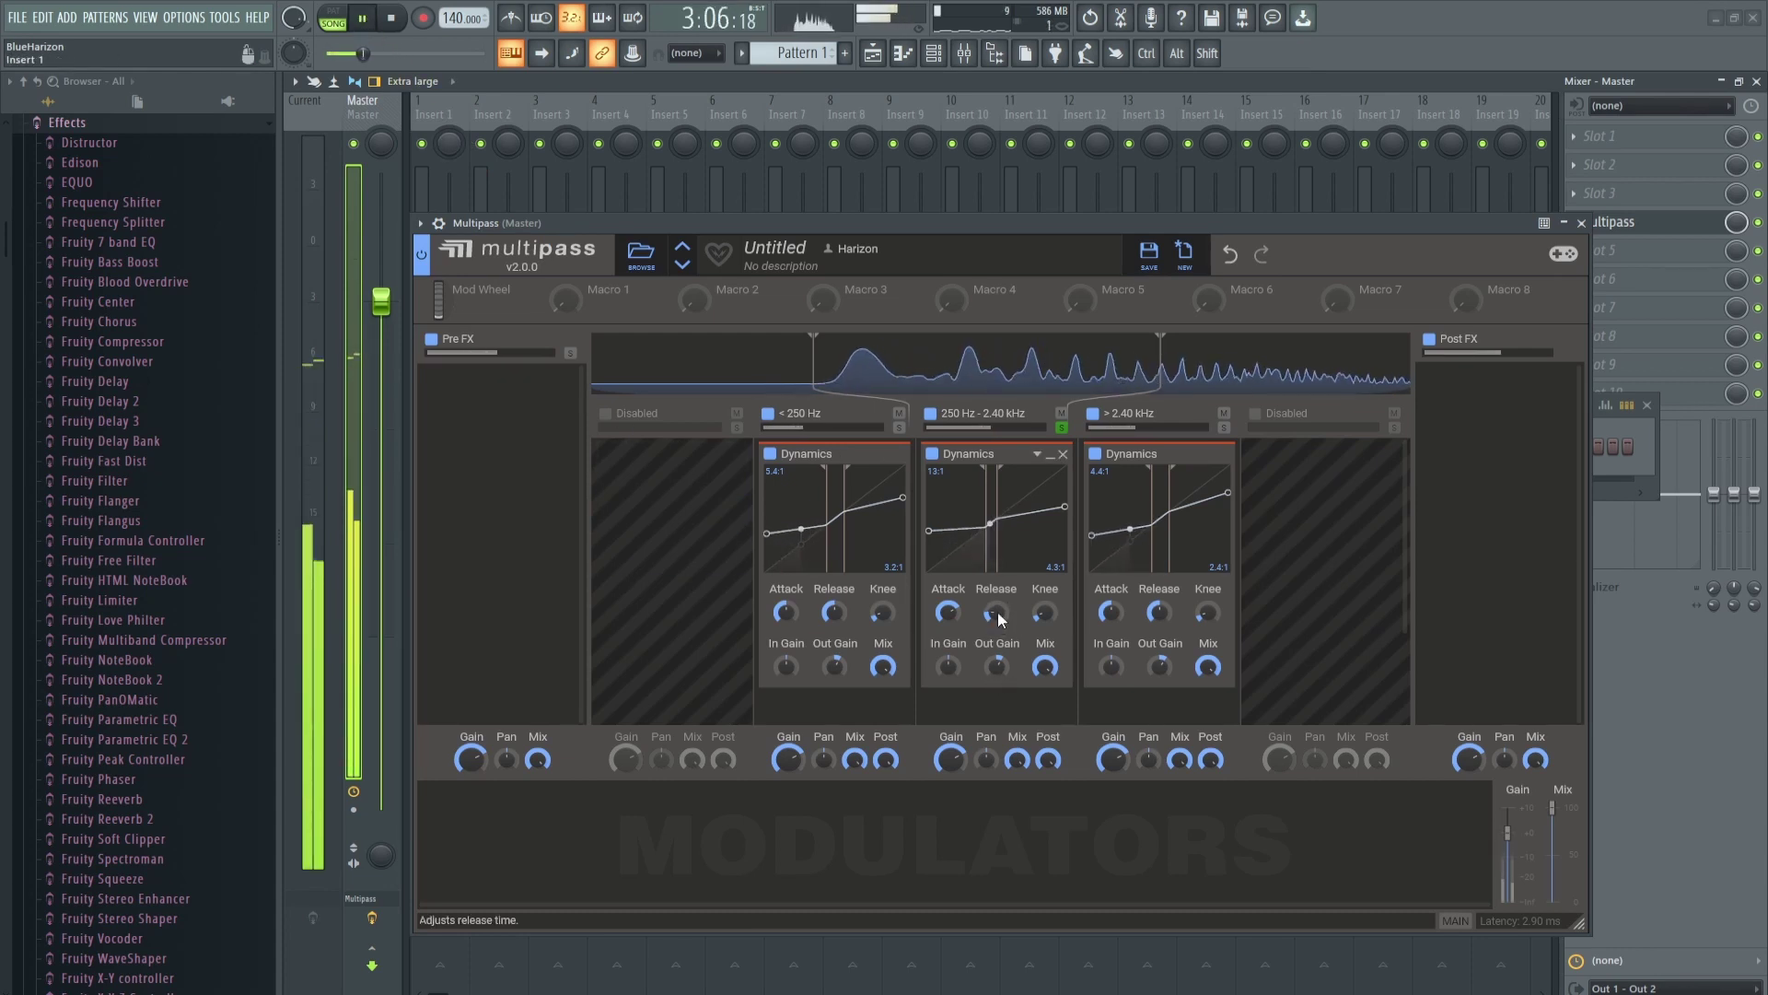
click(1063, 429)
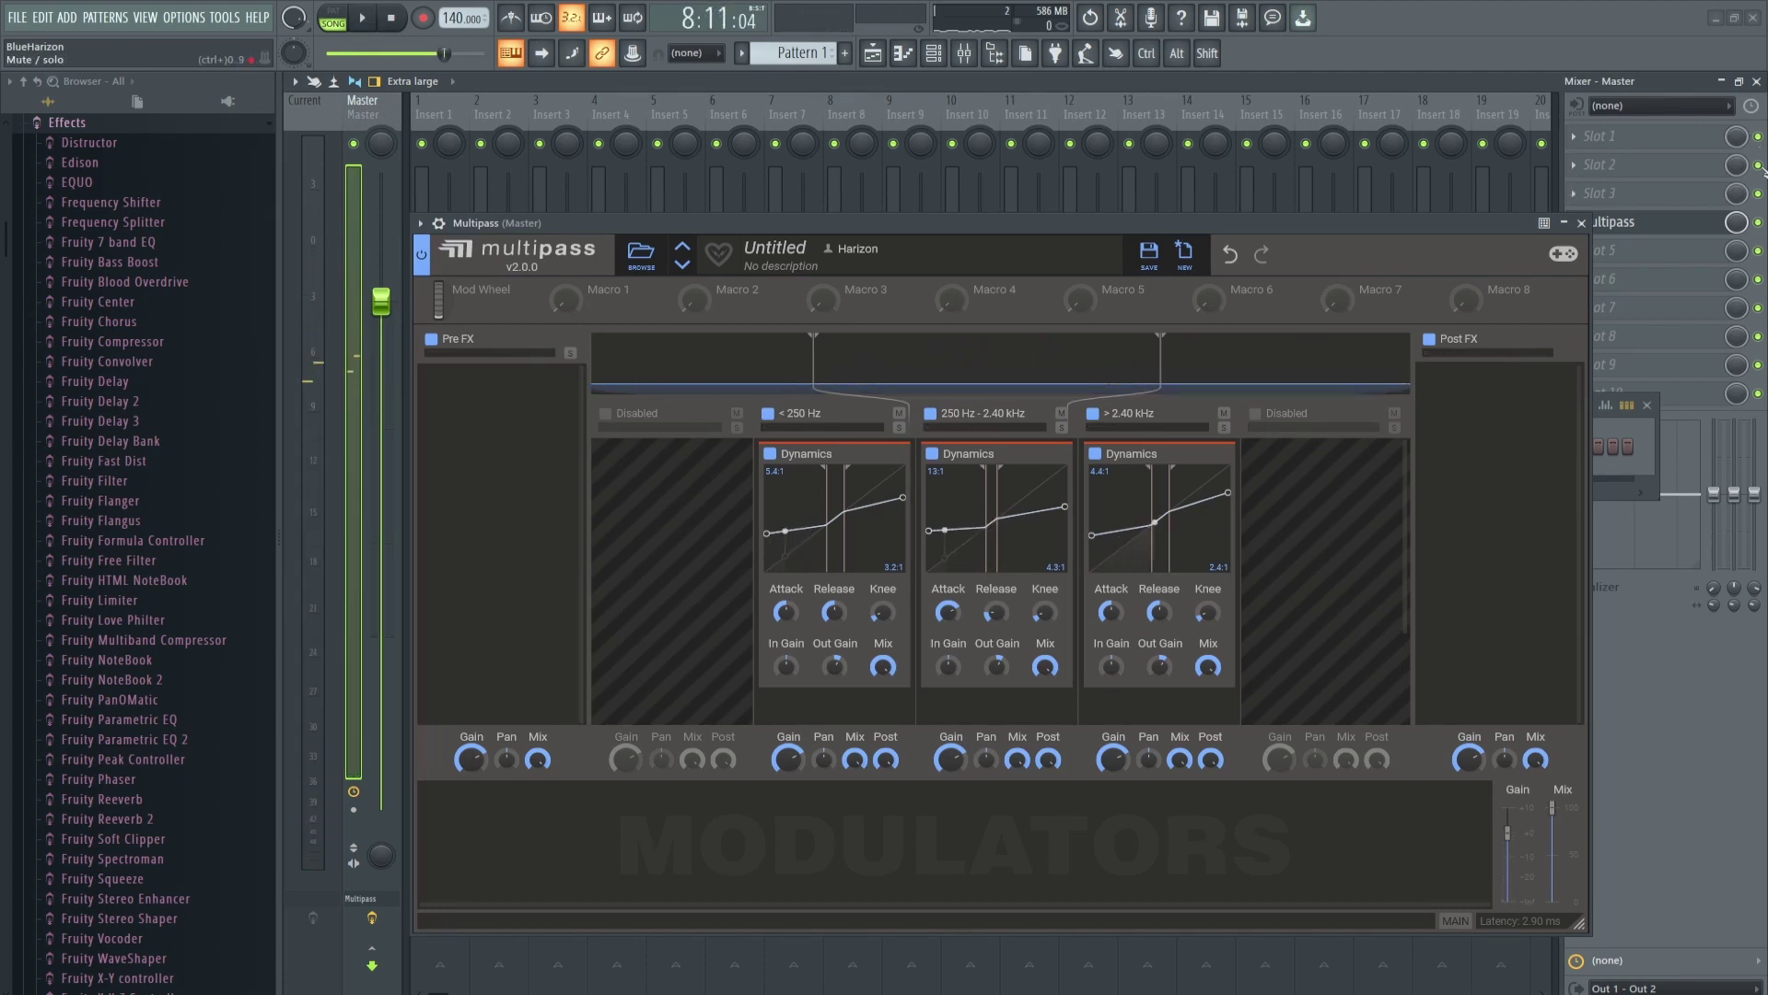
- Compare playback with Multipass bypassed and enabled on the Master track, and save the project
click(1757, 222)
key(space)
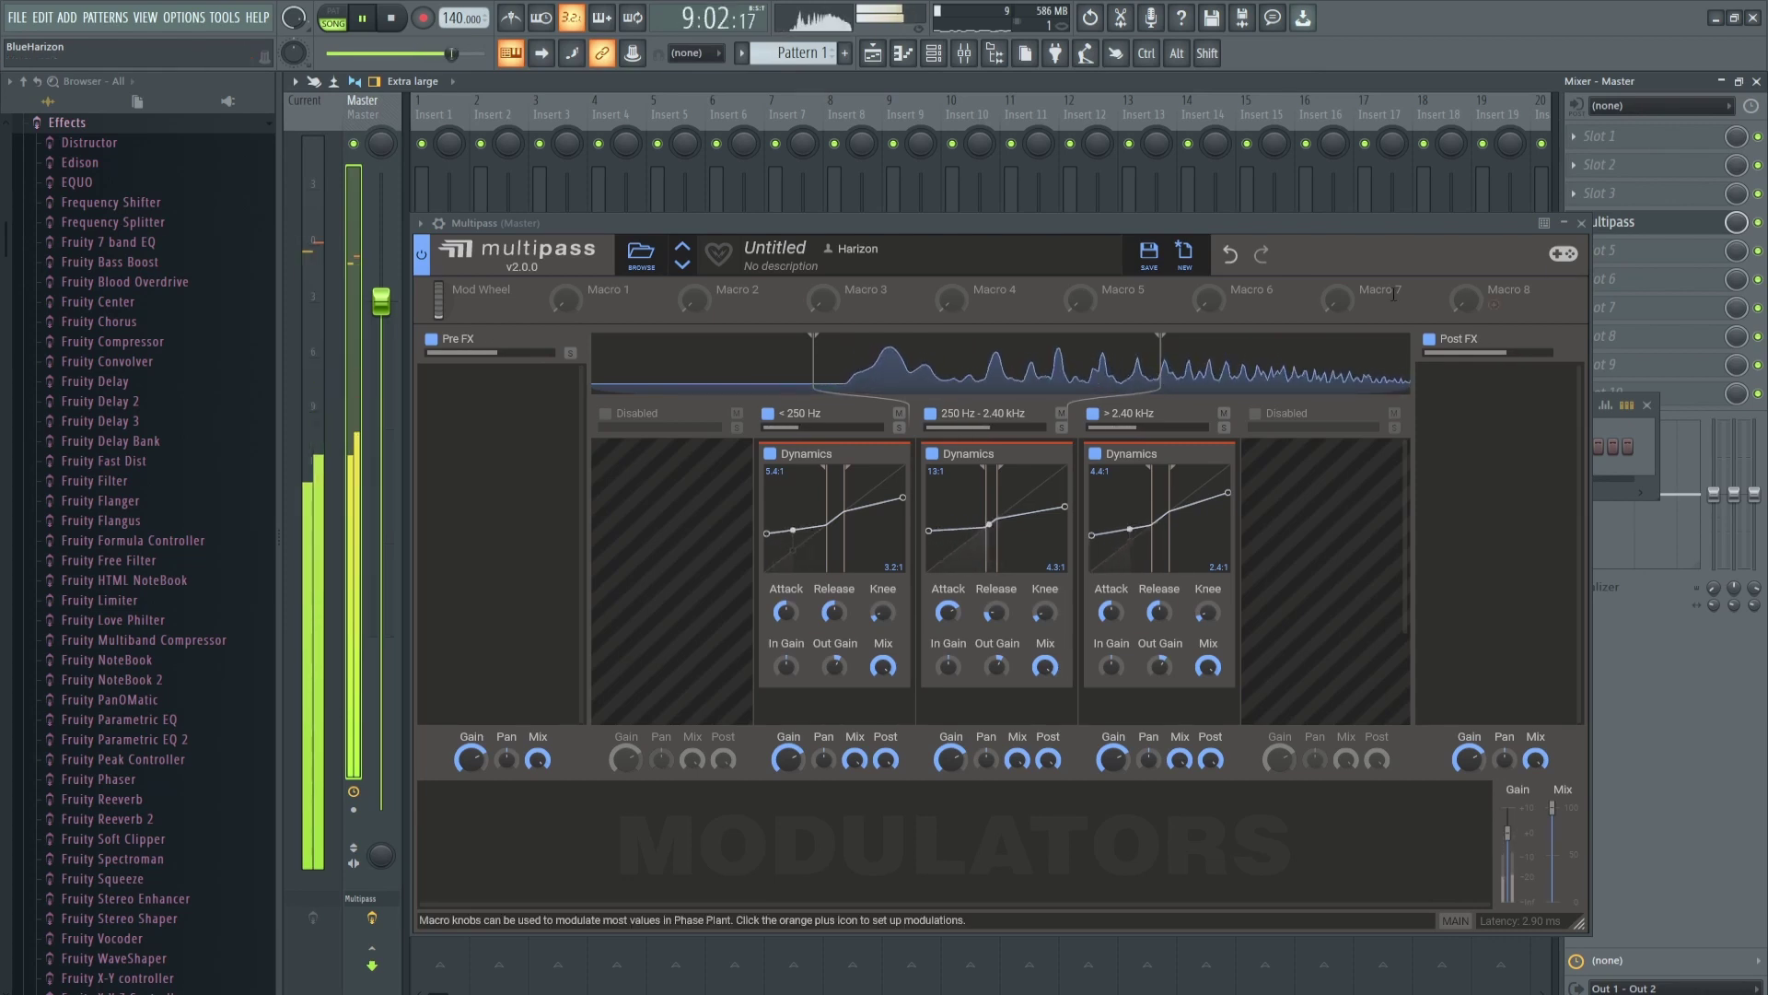
click(364, 20)
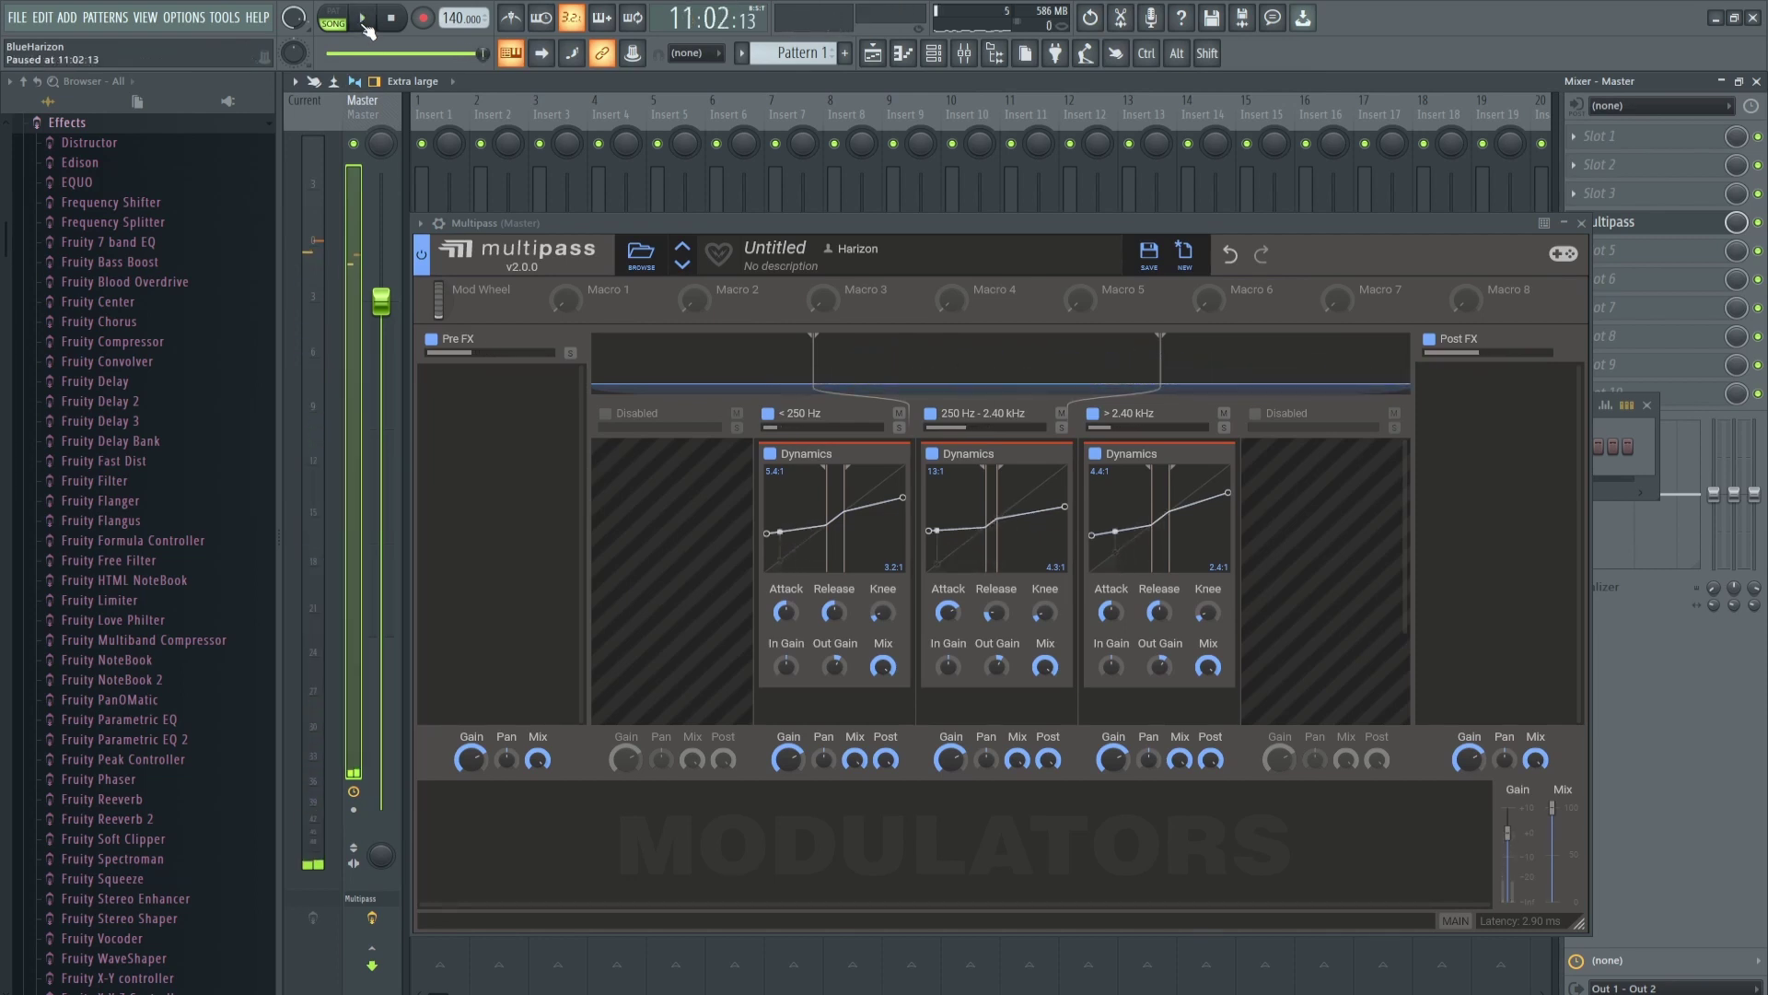
key(ctrl+s)
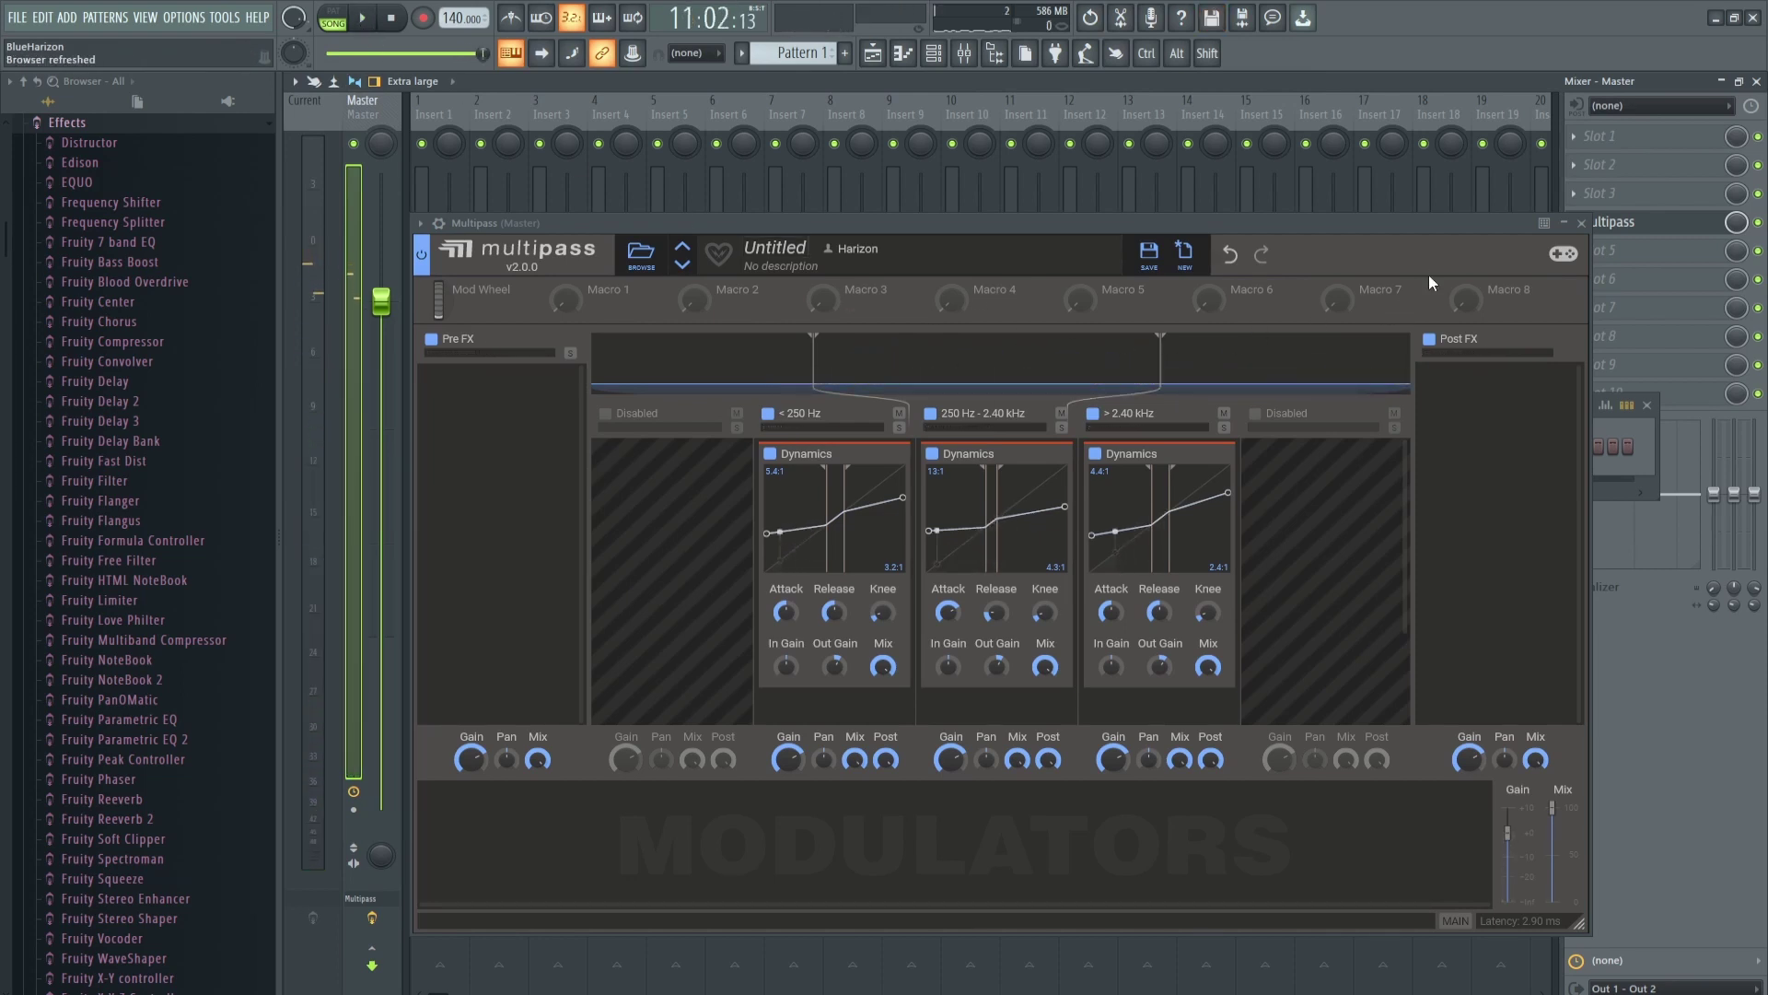